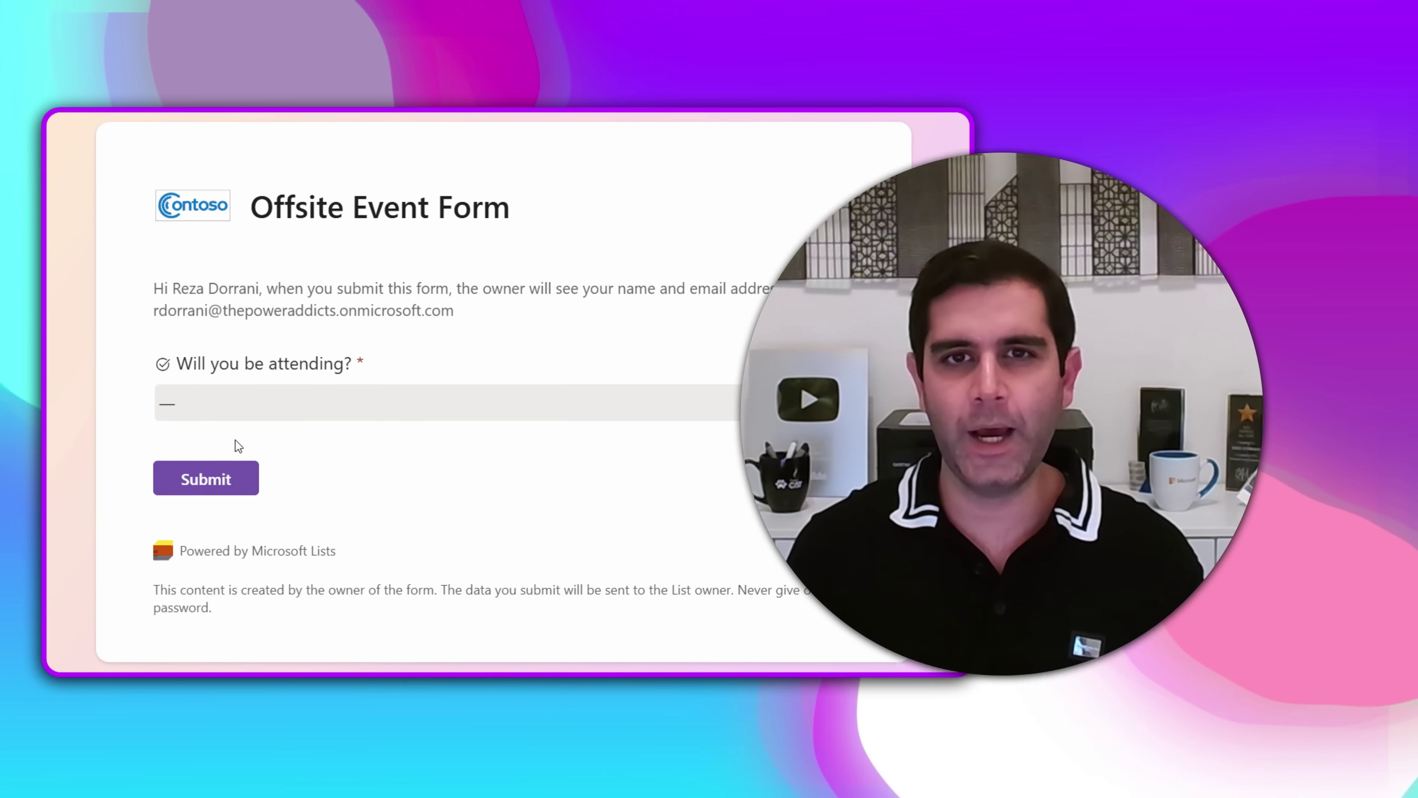
Answer Yes to attending the offsite event, correcting an initial No.
left_click(235, 403)
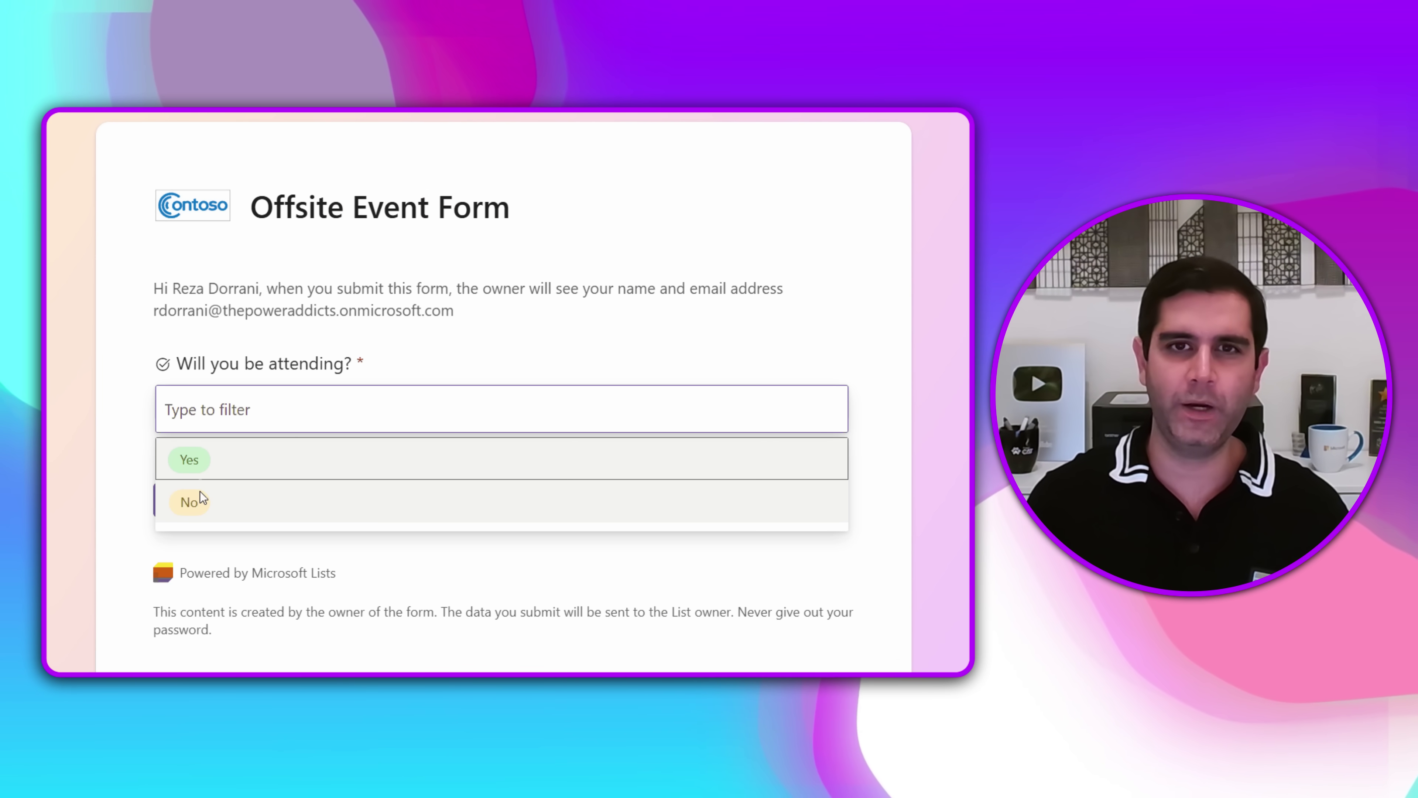
left_click(196, 503)
left_click(200, 413)
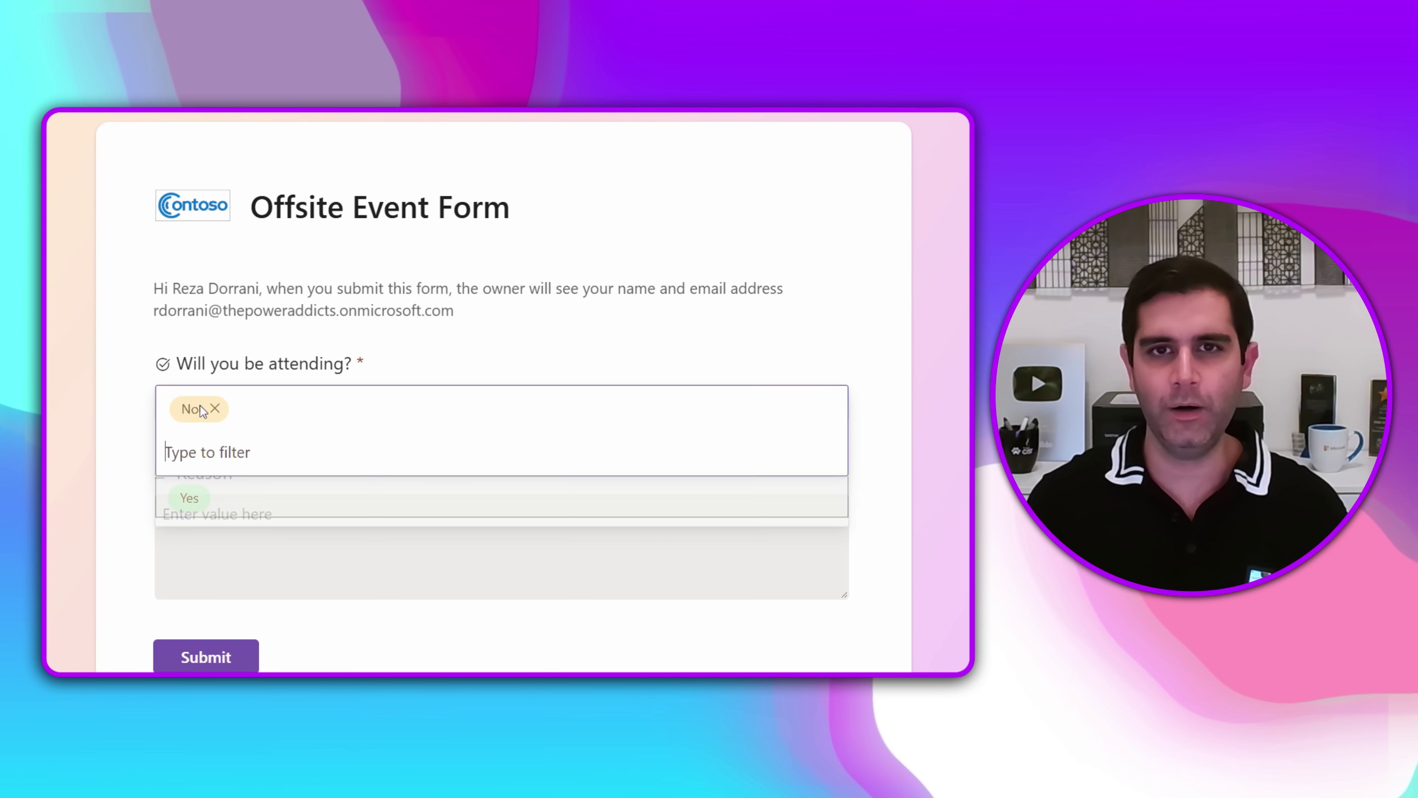
left_click(206, 486)
scroll(207, 478, "down", 5)
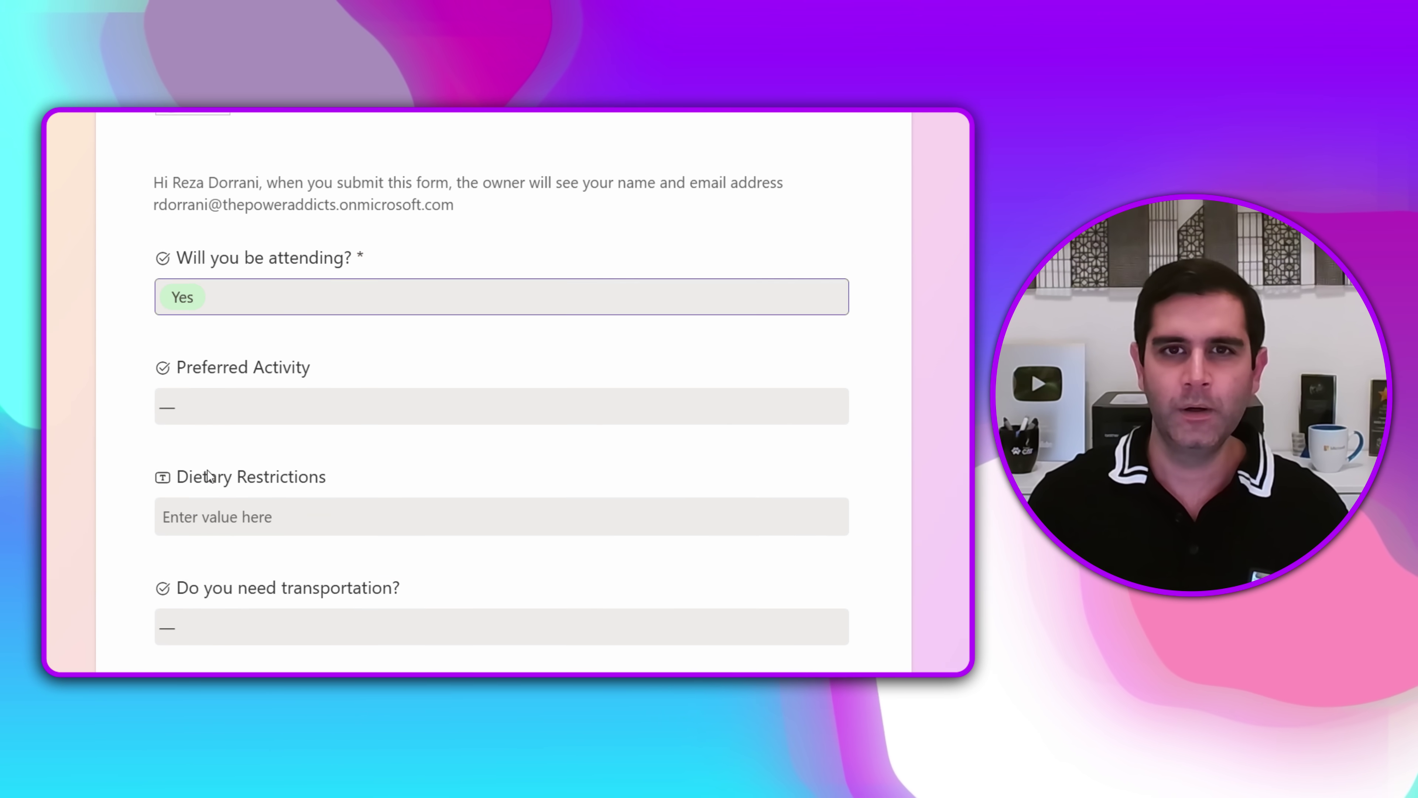
Answer Yes to transportation and pick Seattle-Tacoma International Airport as the pickup location.
left_click(211, 338)
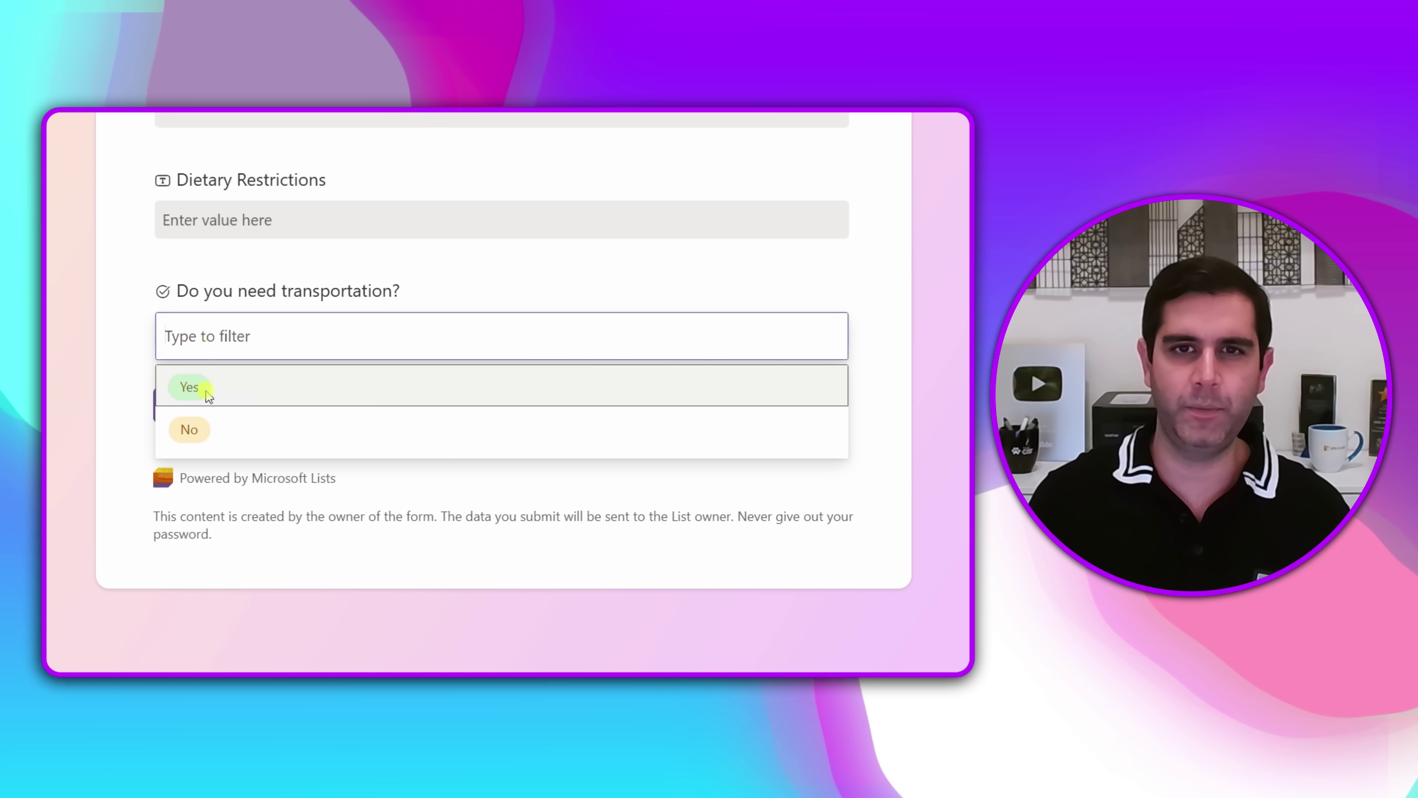
left_click(187, 385)
left_click(221, 444)
type("seattle")
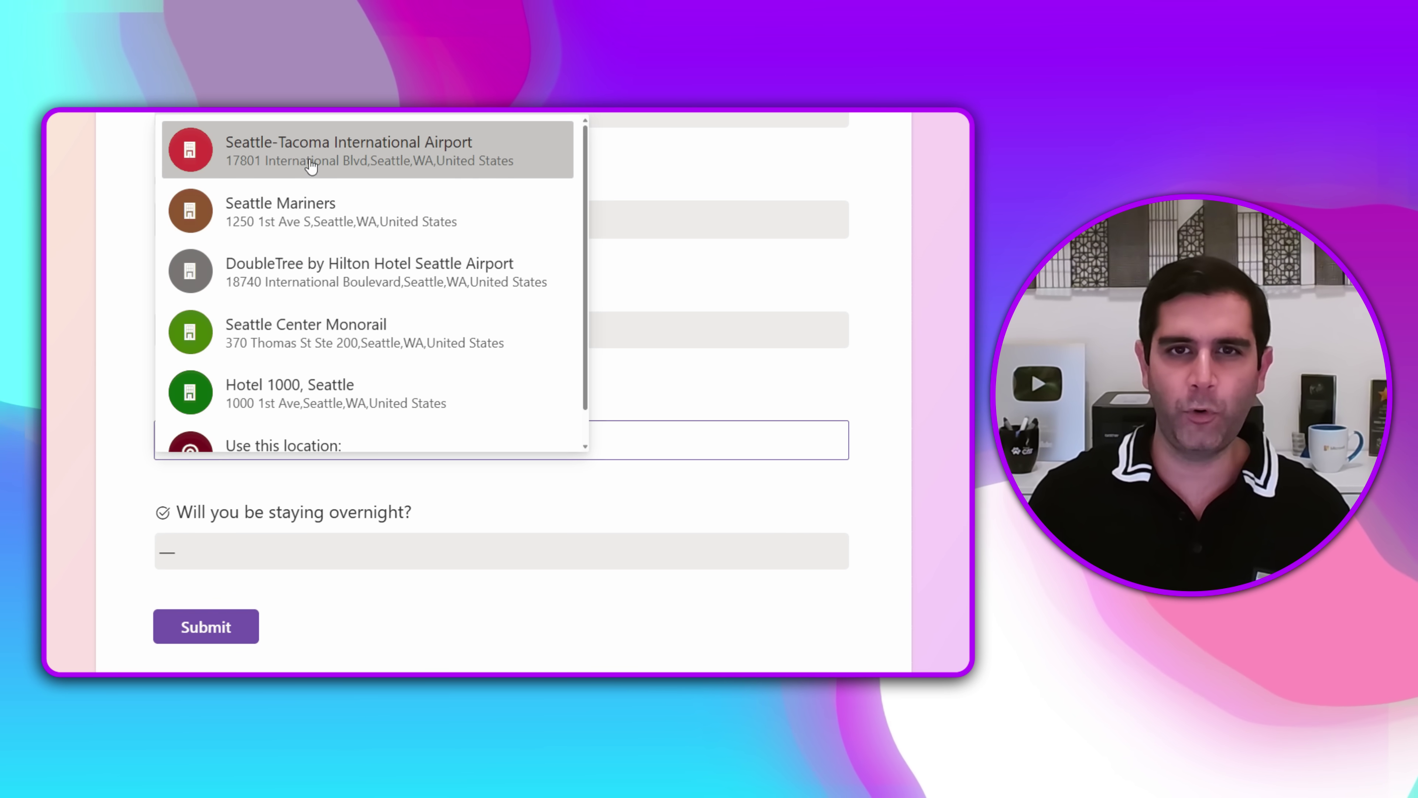
left_click(357, 157)
Answer Yes to staying overnight, choose a Single room, and submit the response.
left_click(240, 570)
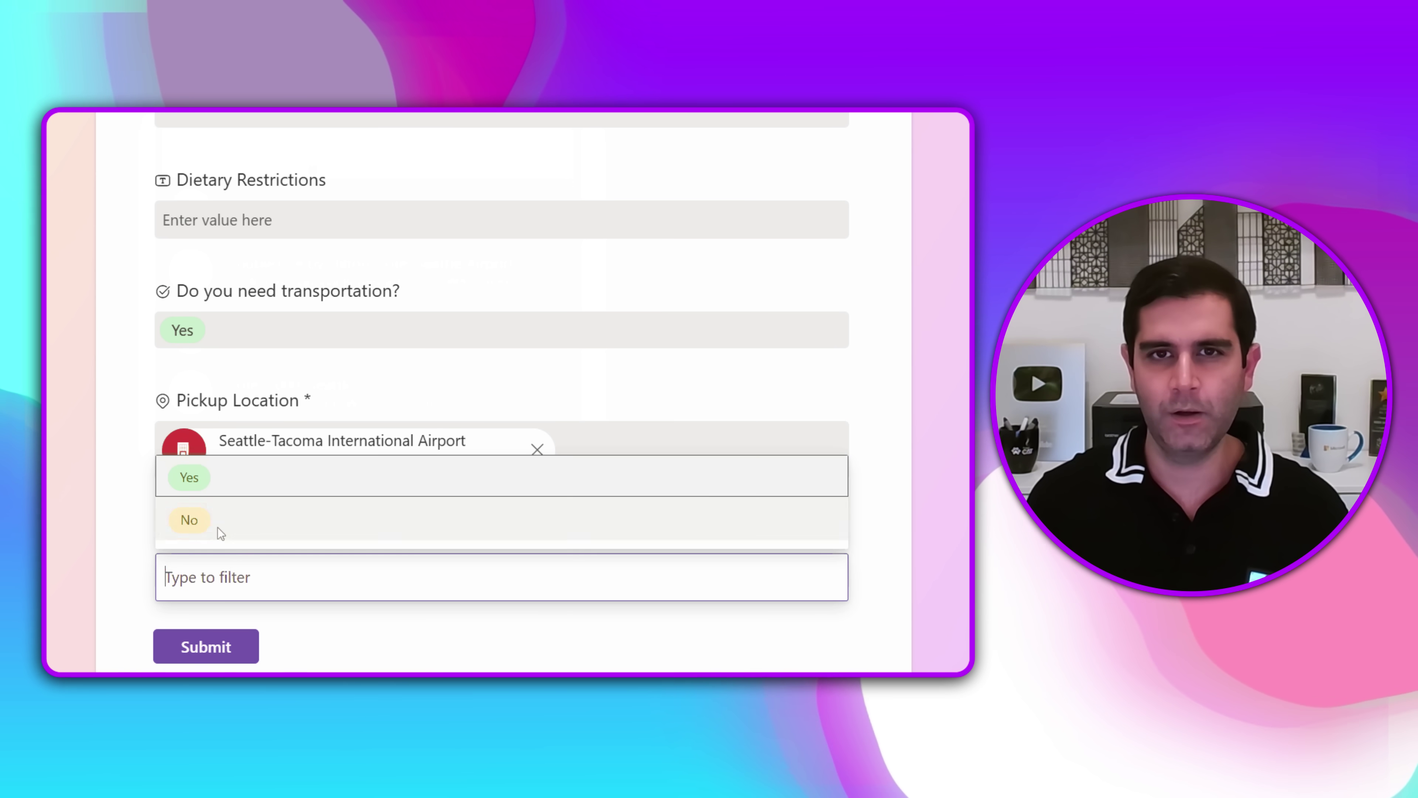
left_click(195, 480)
scroll(228, 569, "down", 3)
left_click(227, 535)
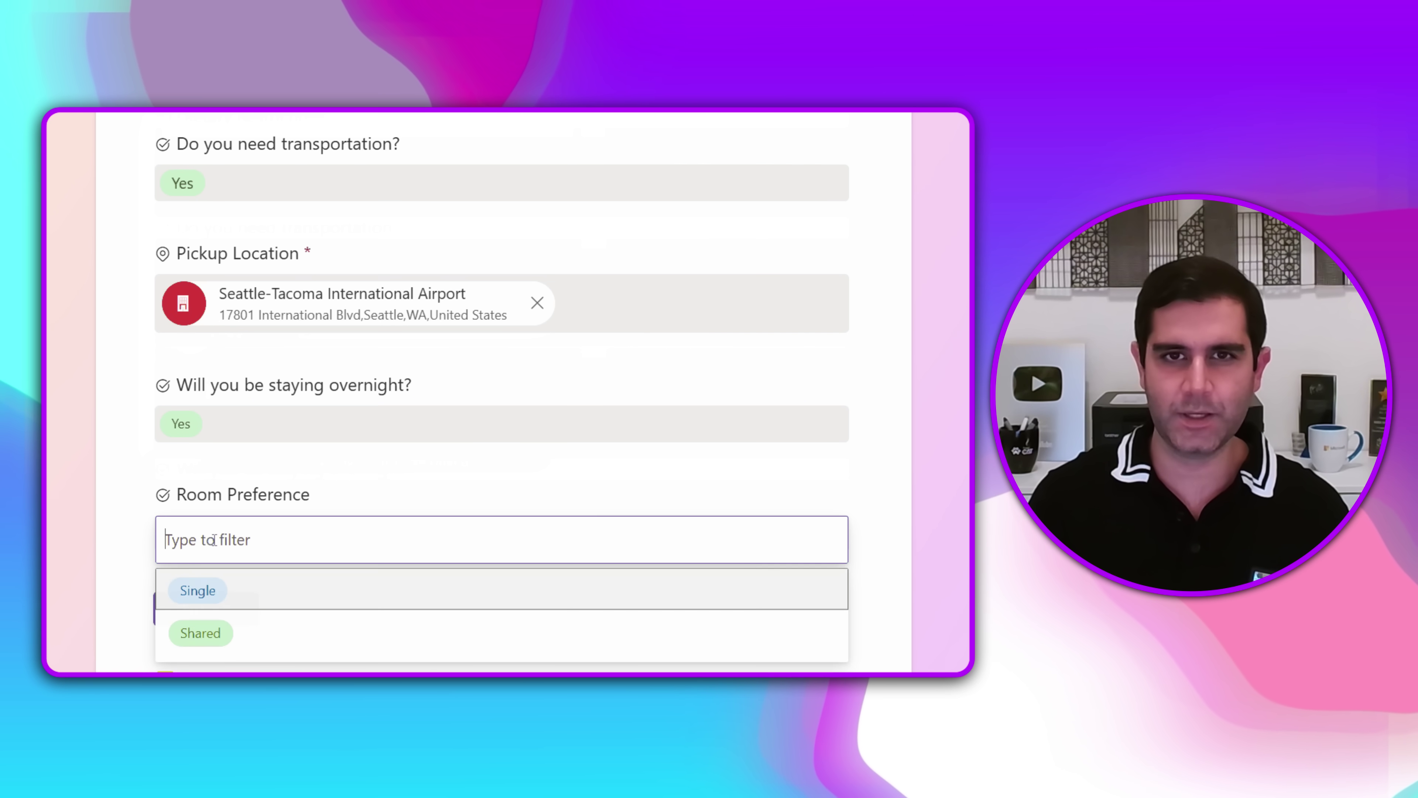
left_click(197, 590)
left_click(216, 611)
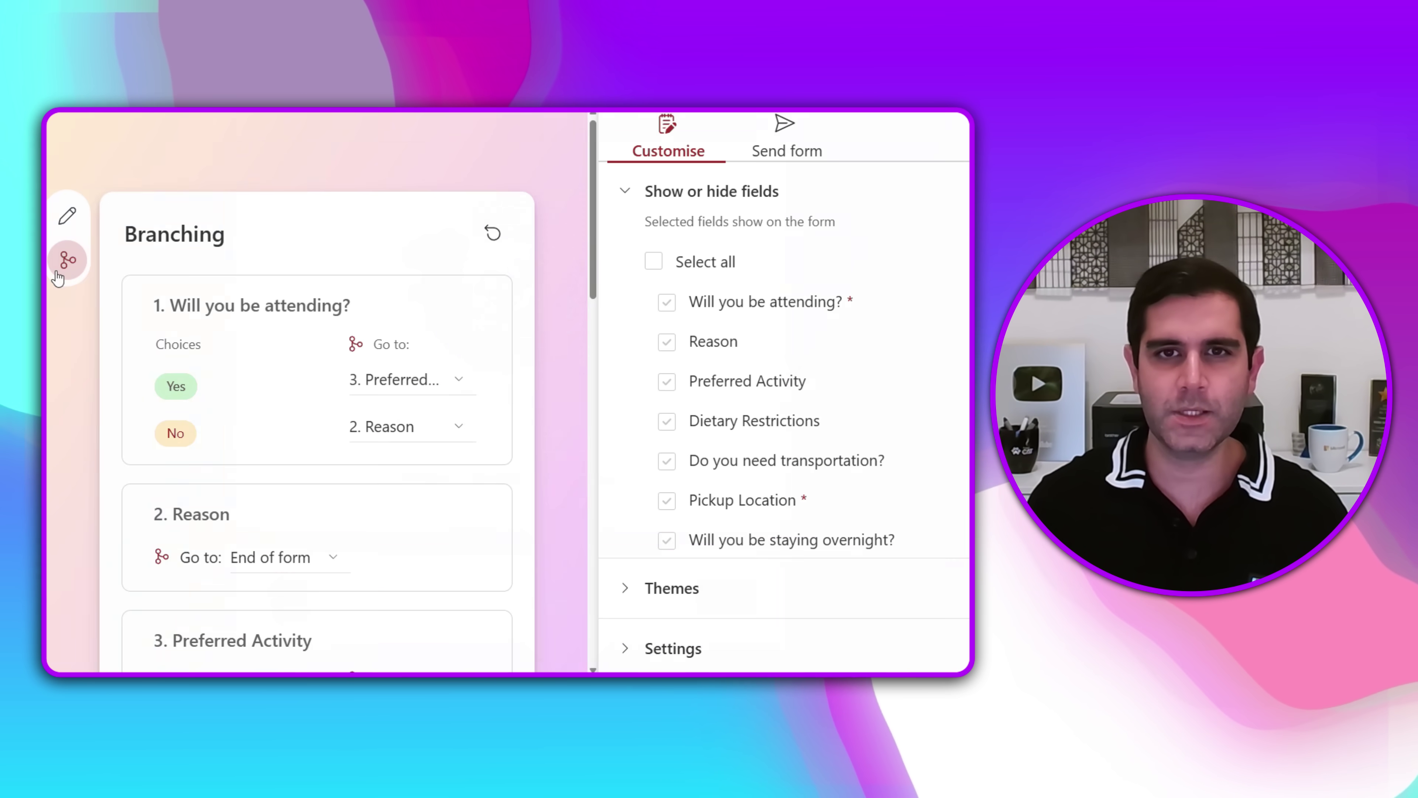
Check in the Branching panel where a Yes answer goes to.
left_click(459, 380)
scroll(321, 438, "down", 5)
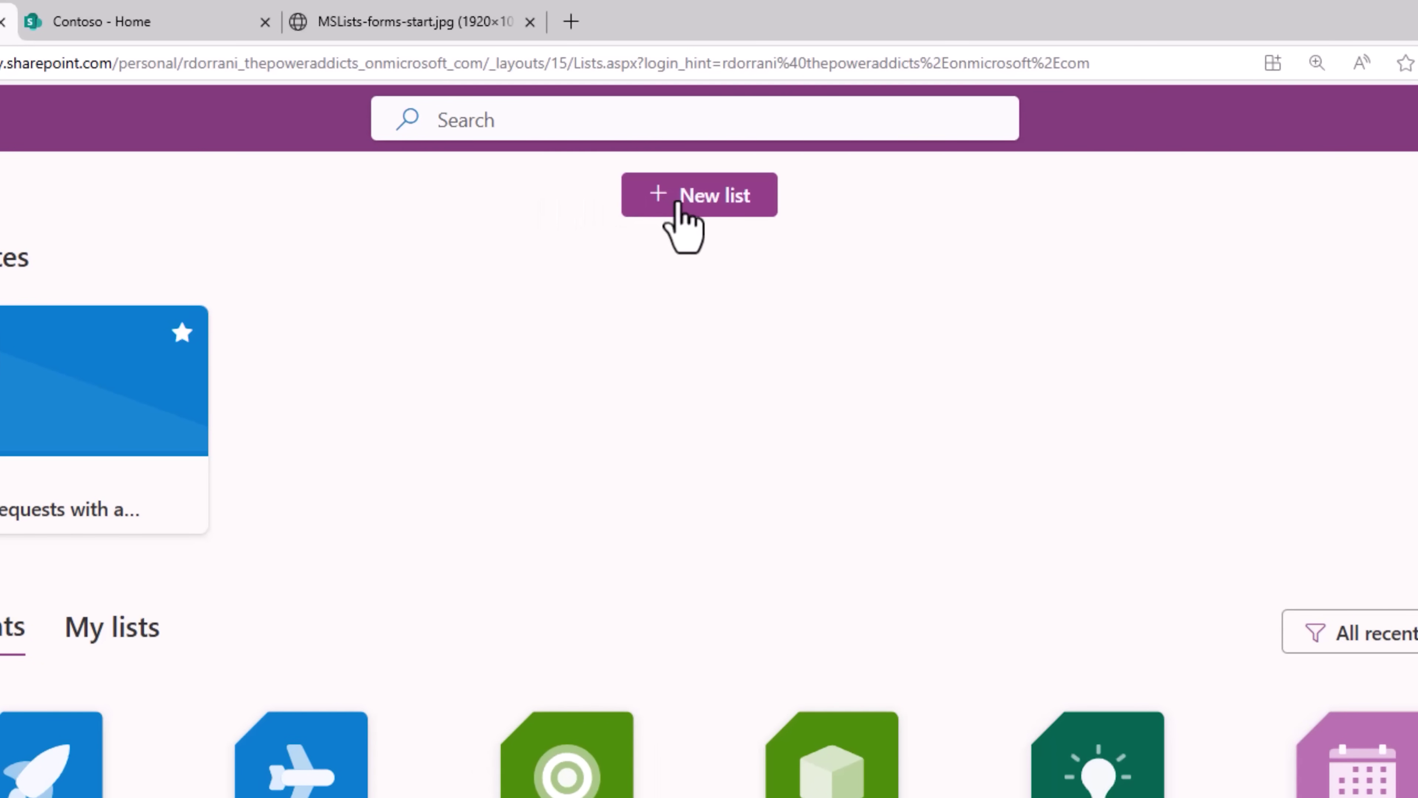
Create the 'Travel request information' list from the travel template.
left_click(679, 205)
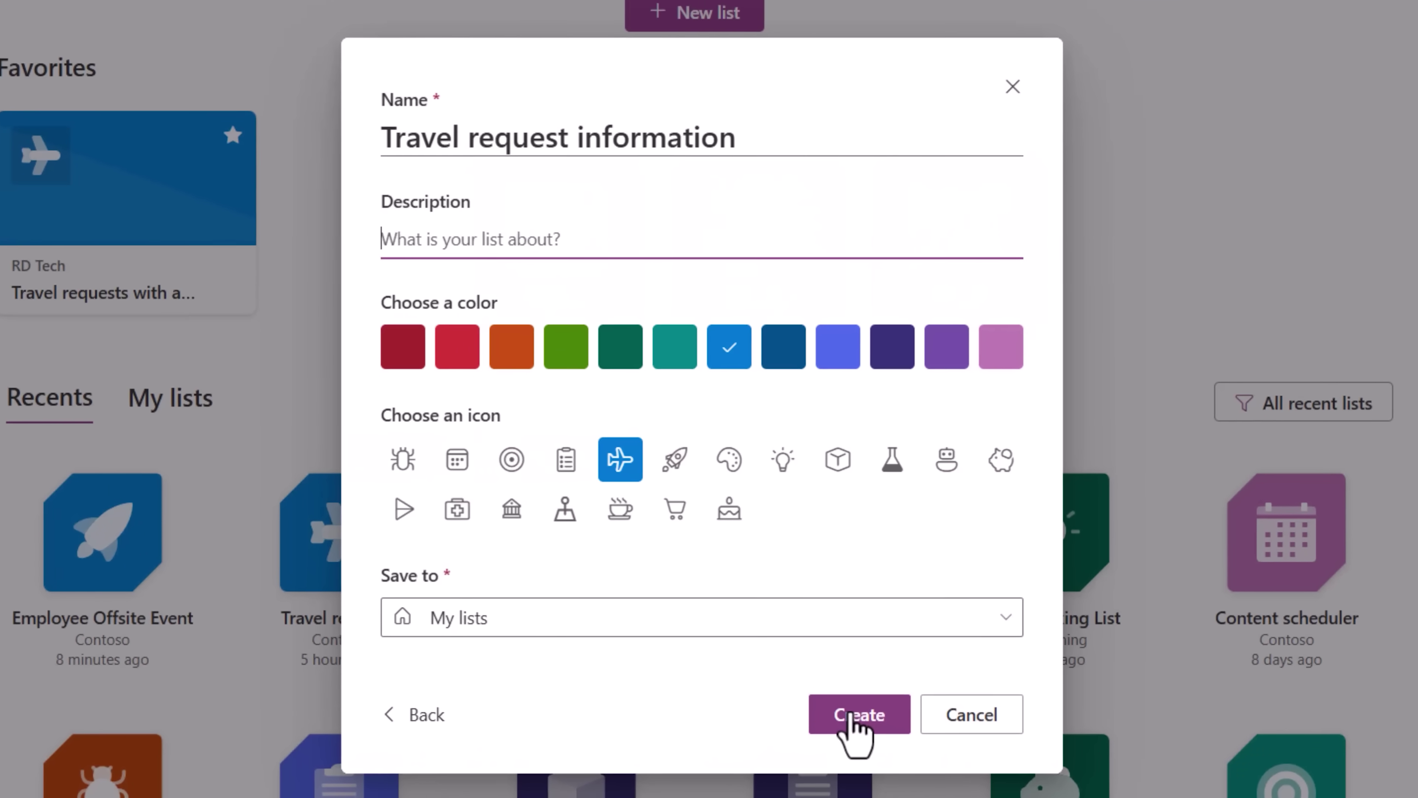
left_click(857, 724)
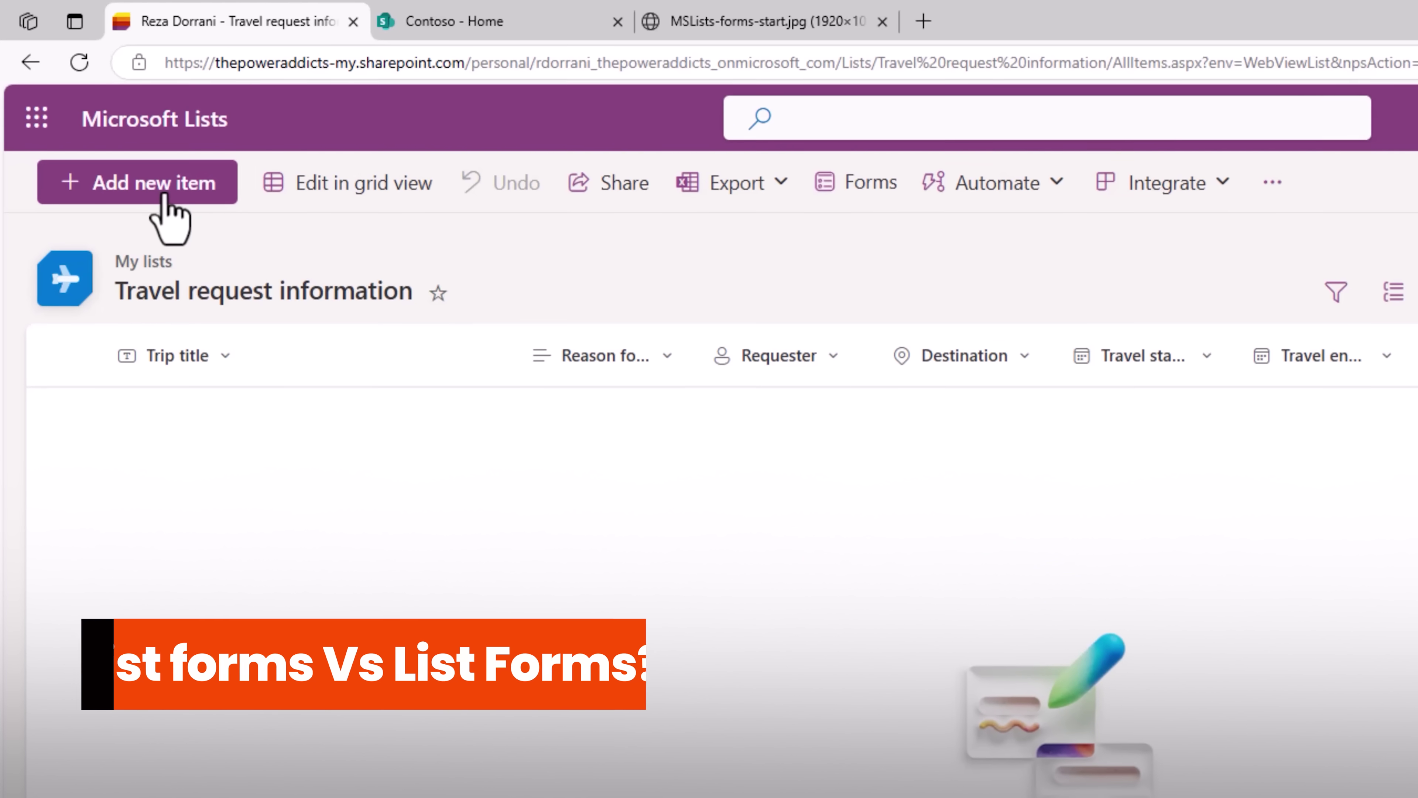
left_click(106, 125)
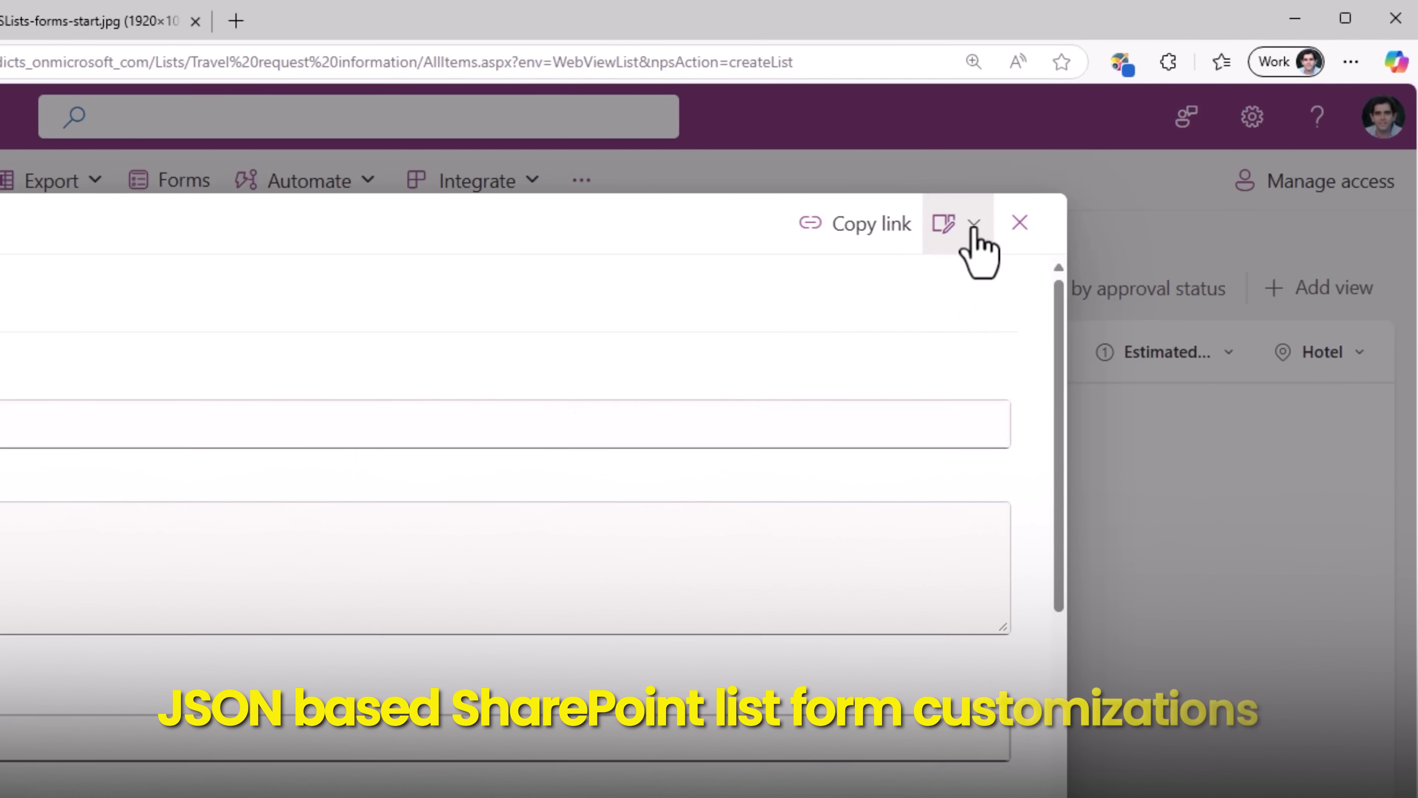
left_click(1115, 155)
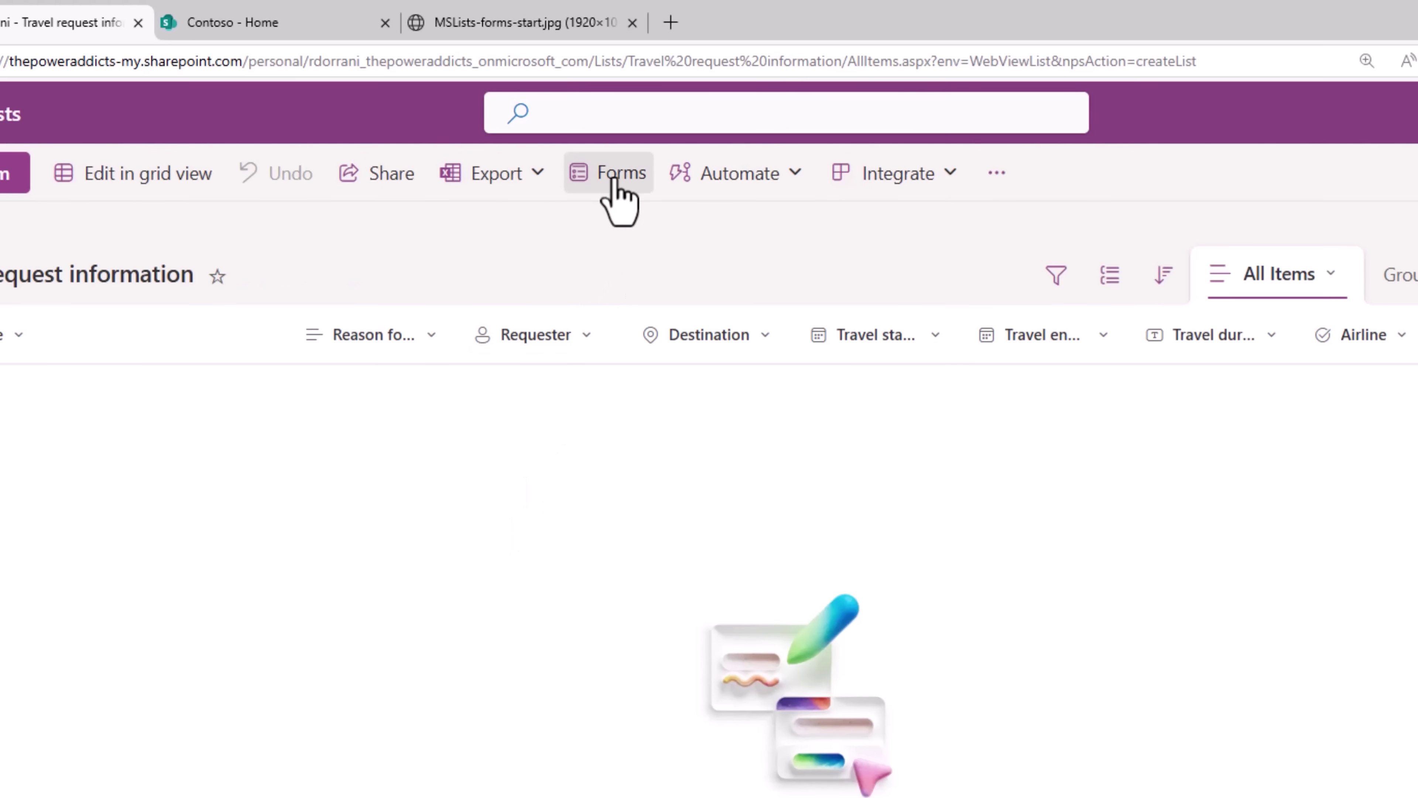
Start a new form for the list and view its Send form sharing options.
left_click(608, 189)
left_click(316, 534)
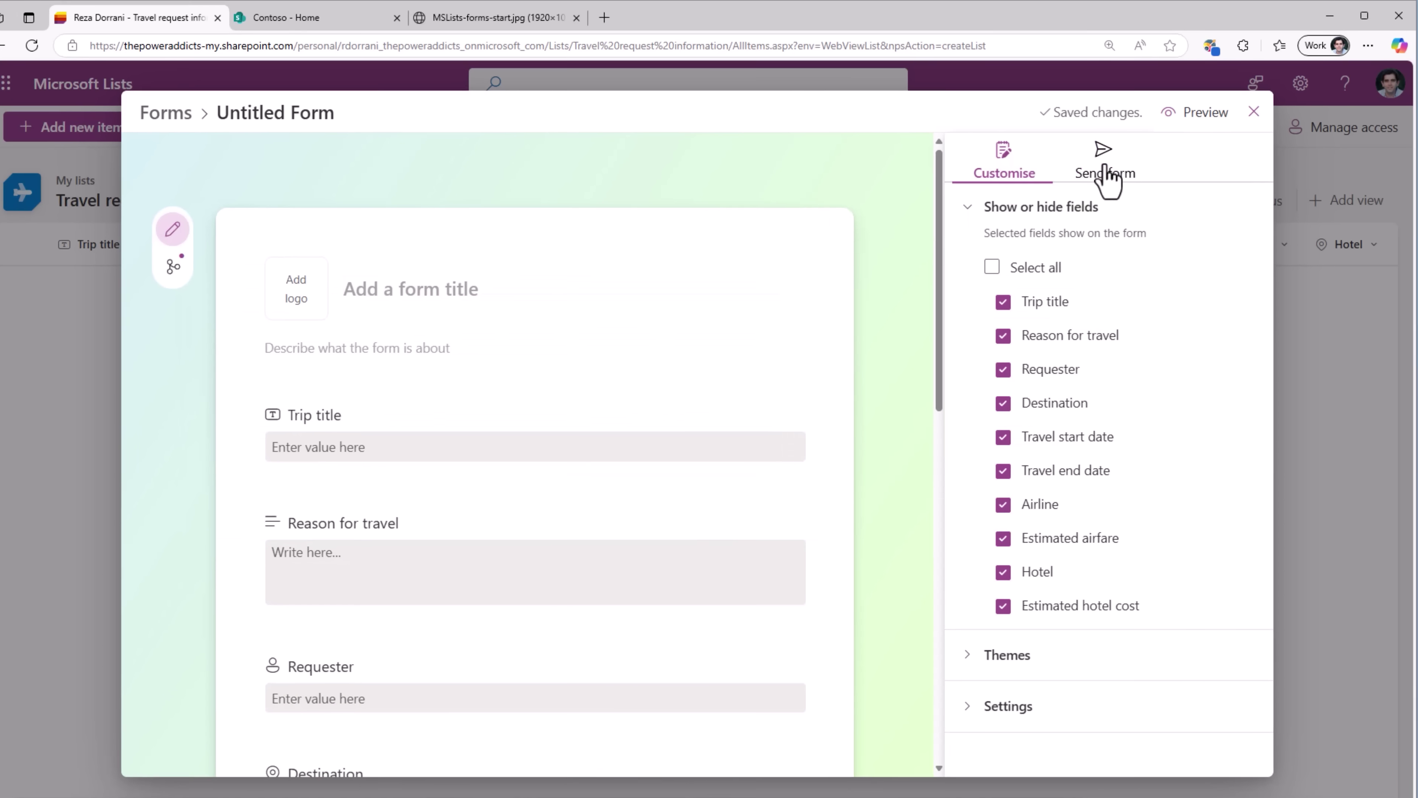
left_click(1108, 177)
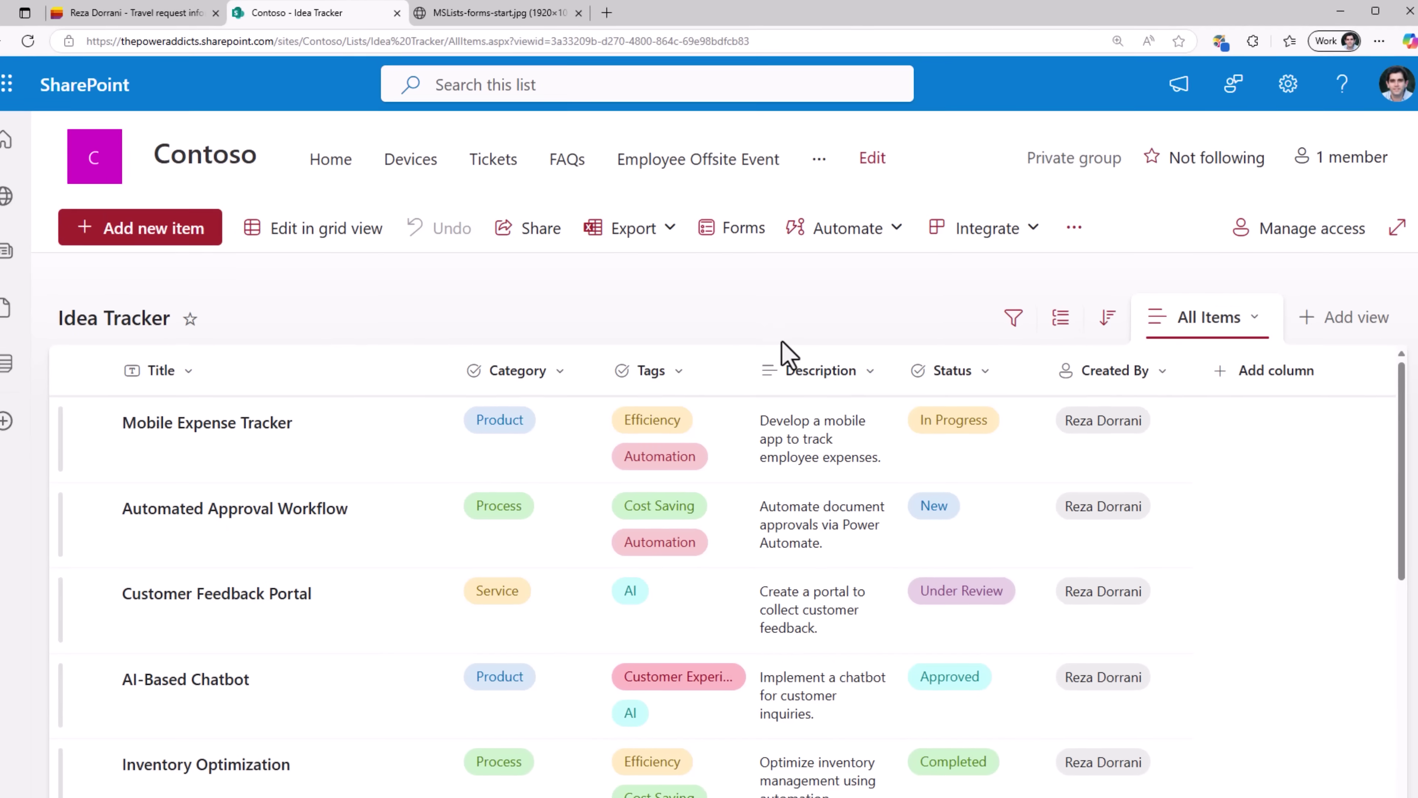
Start a new Idea Tracker form and add a lightbulb logo image.
left_click(743, 227)
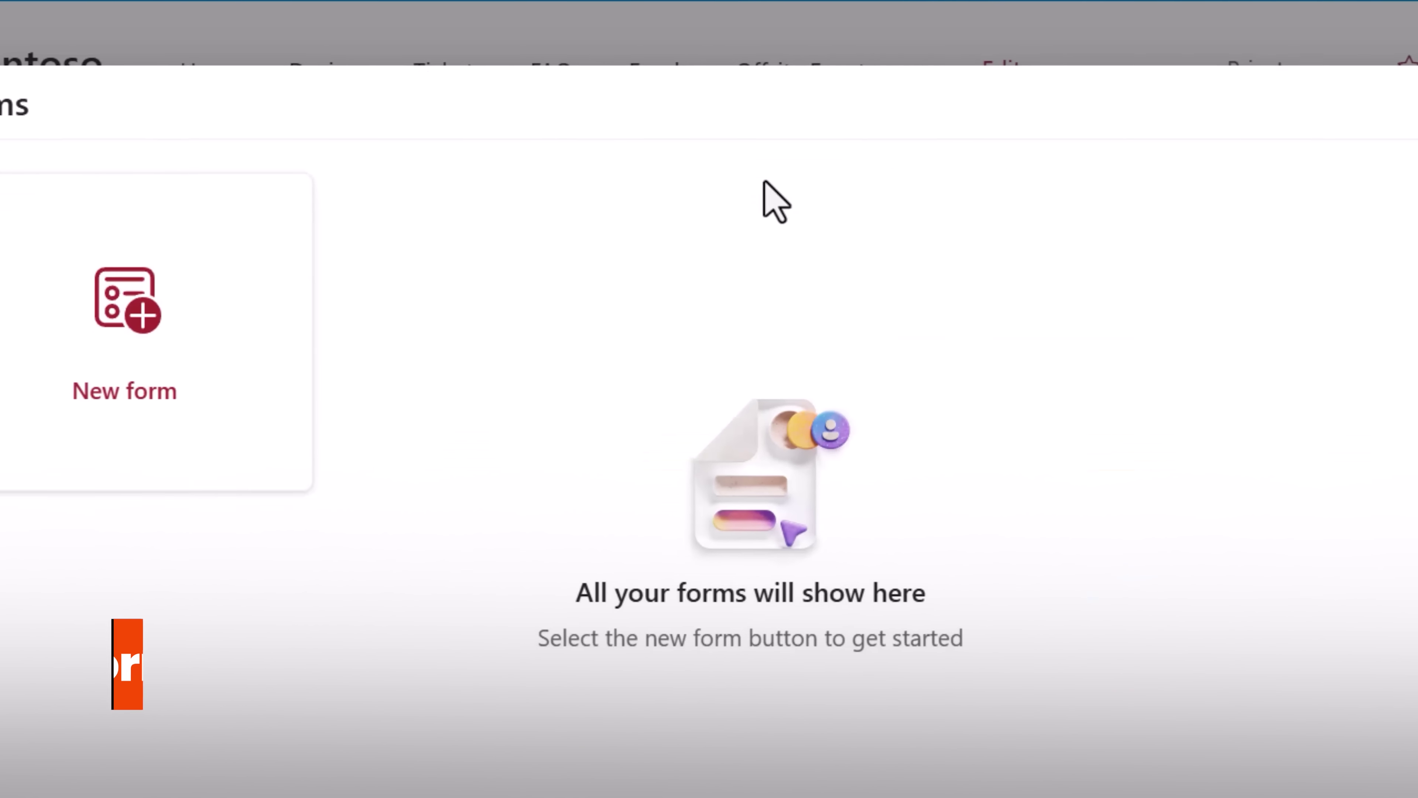
left_click(134, 329)
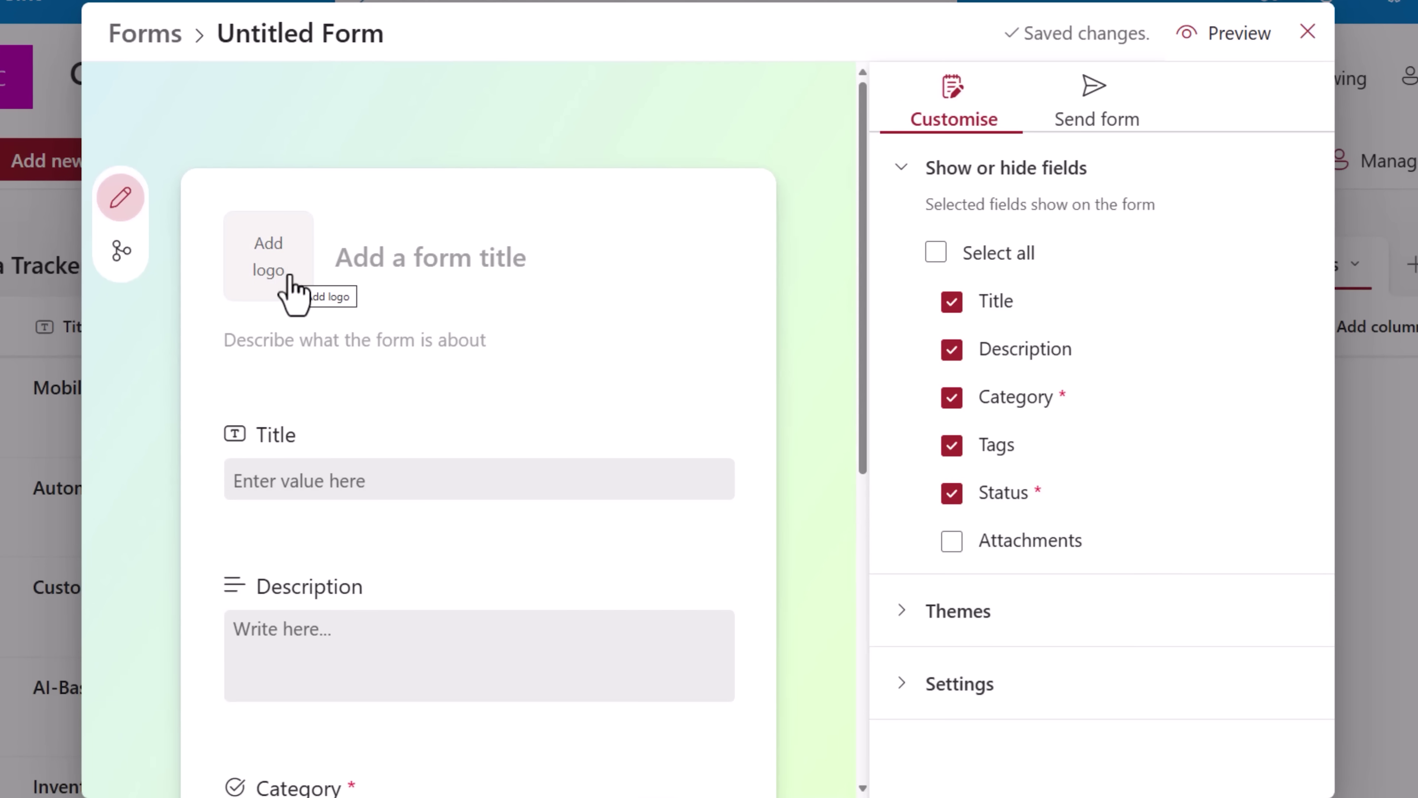
left_click(286, 290)
key("Return")
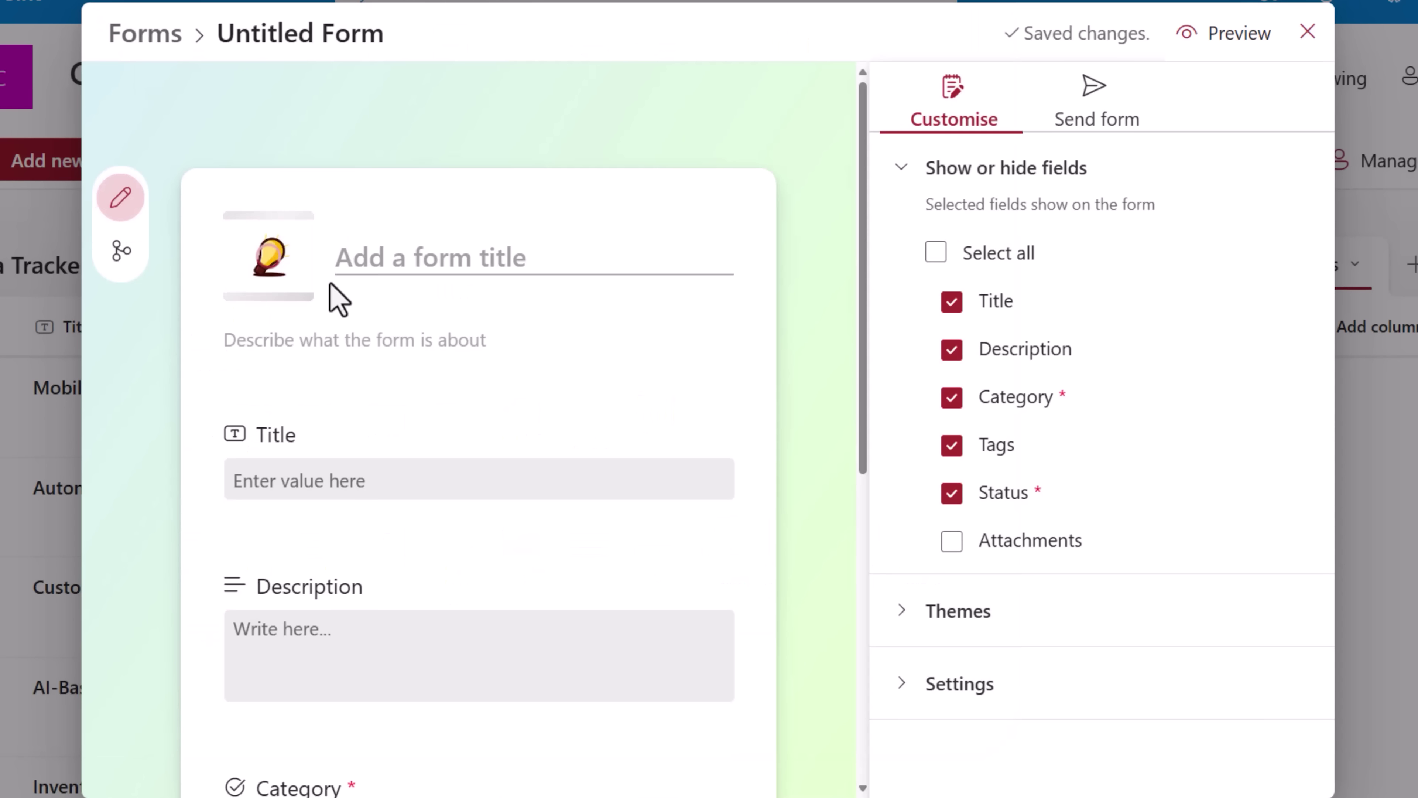
Title the form 'Submit an Idea!'.
left_click(389, 260)
type("Submit an Idea!")
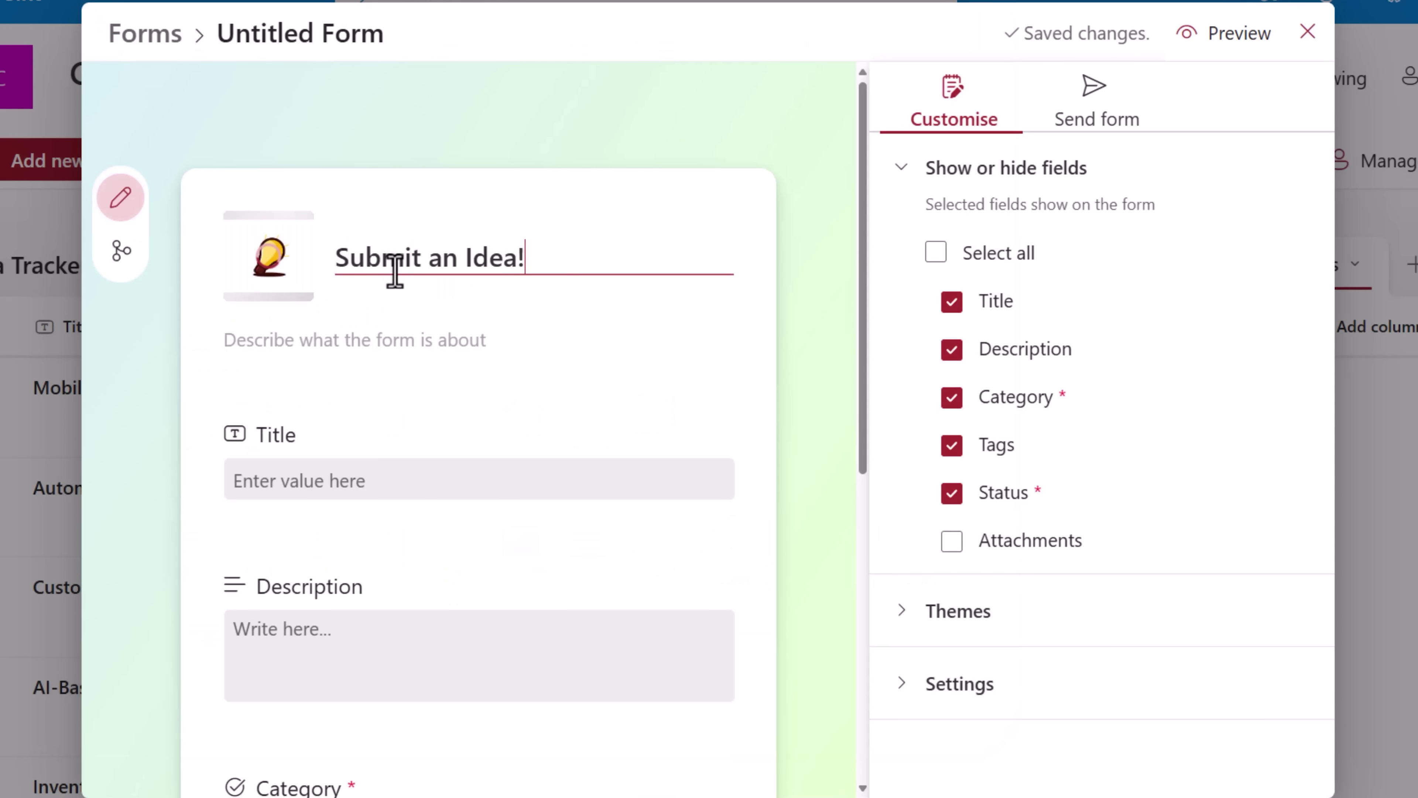
left_click(524, 304)
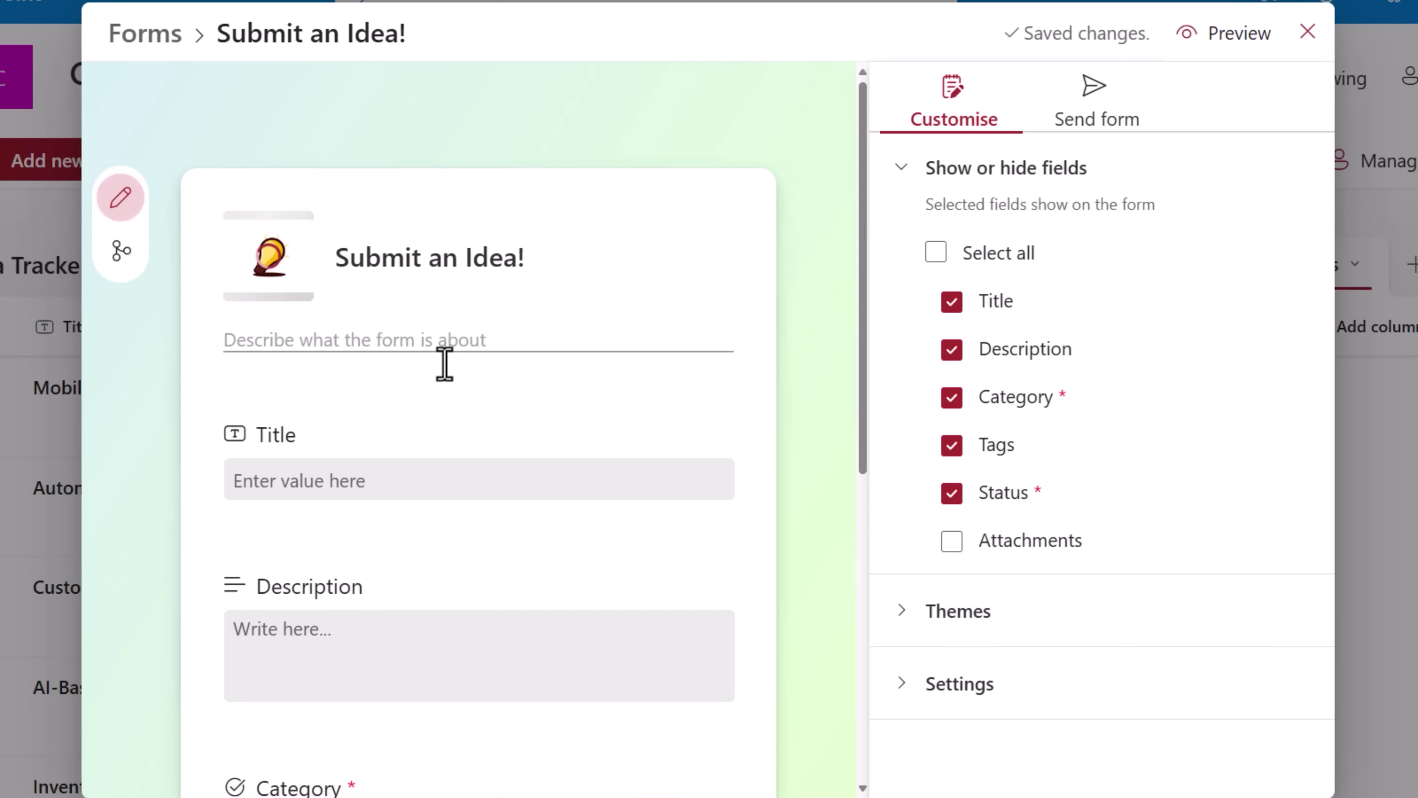
Hide the Tags field, move Category above Description, and view the addable field types.
scroll(443, 361, "down", 3)
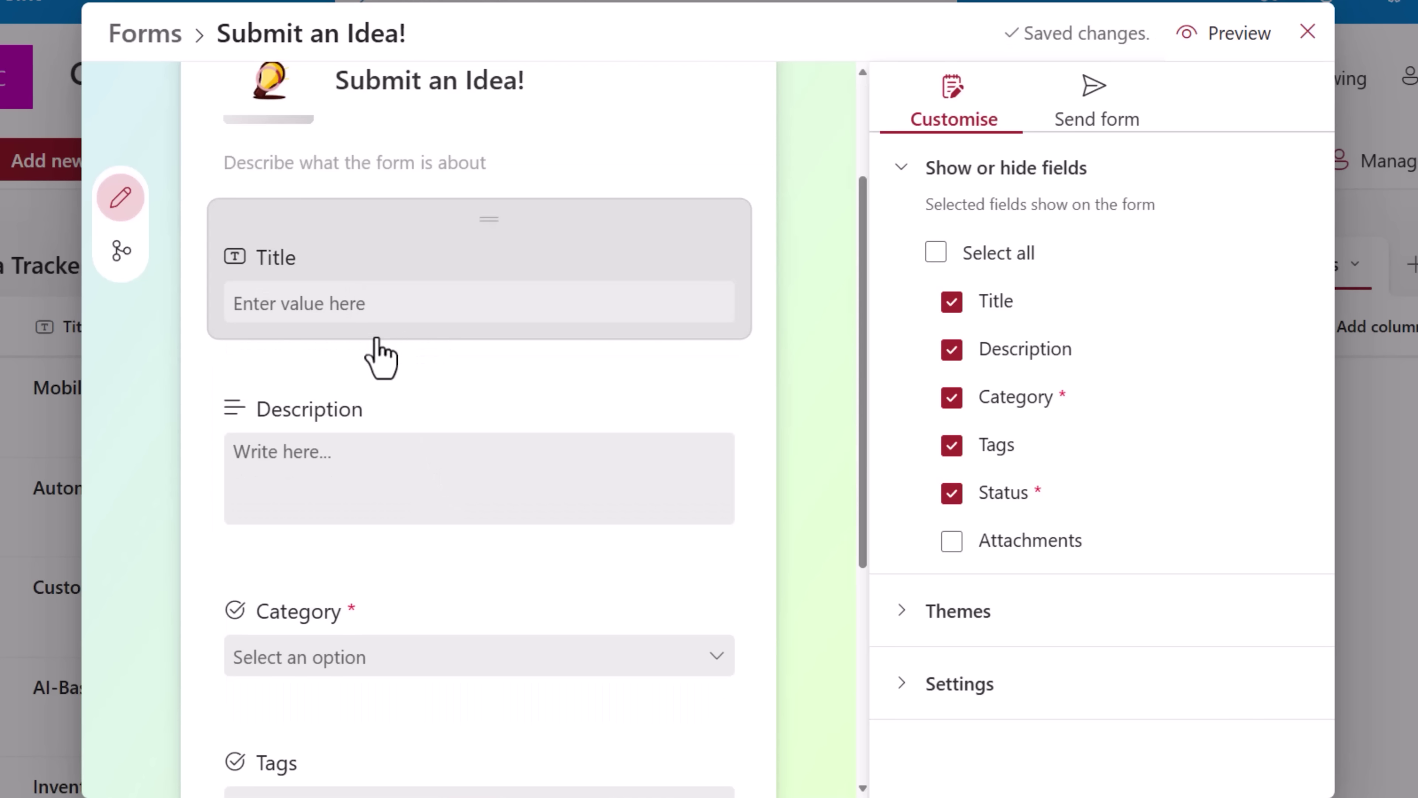
scroll(398, 482, "down", 4)
scroll(399, 481, "down", 3)
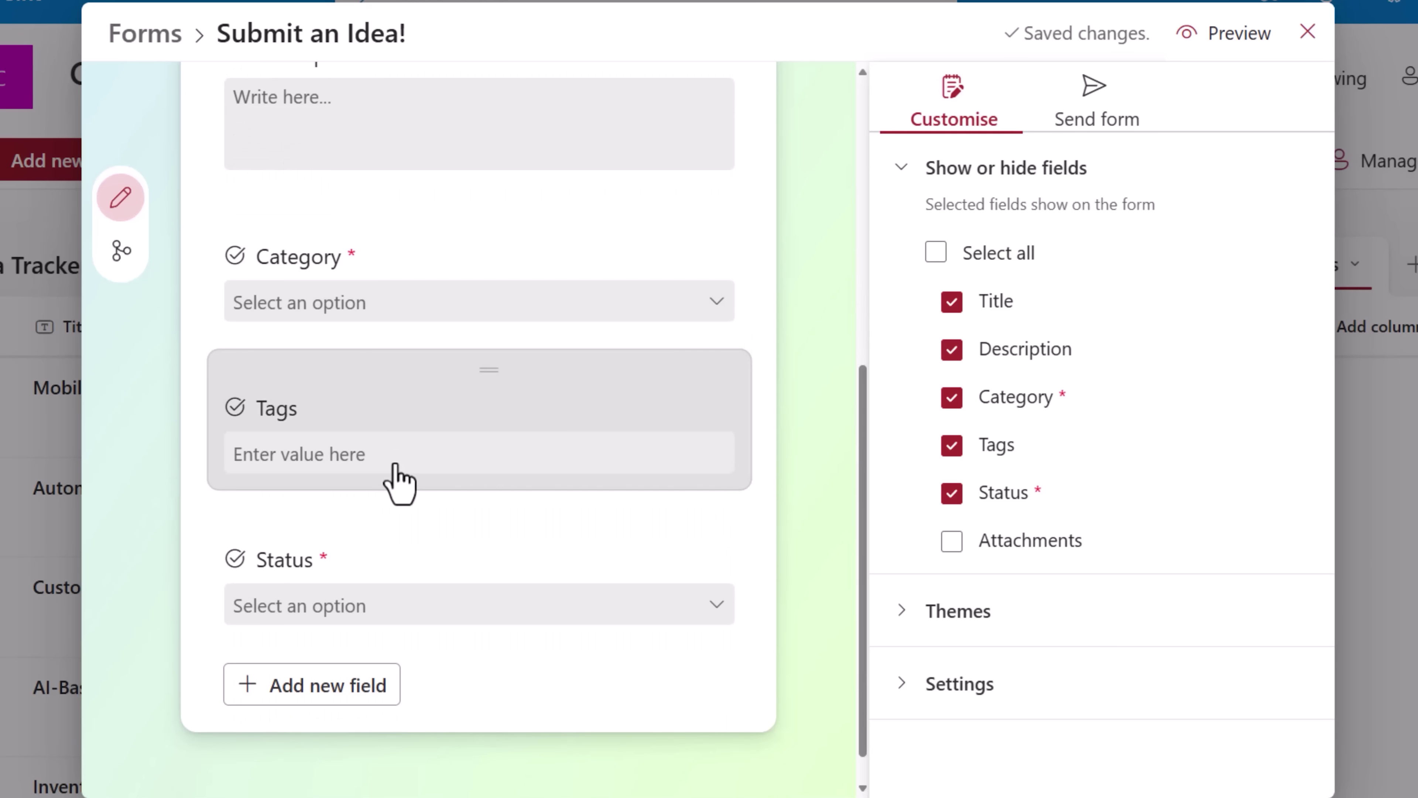
left_click(958, 450)
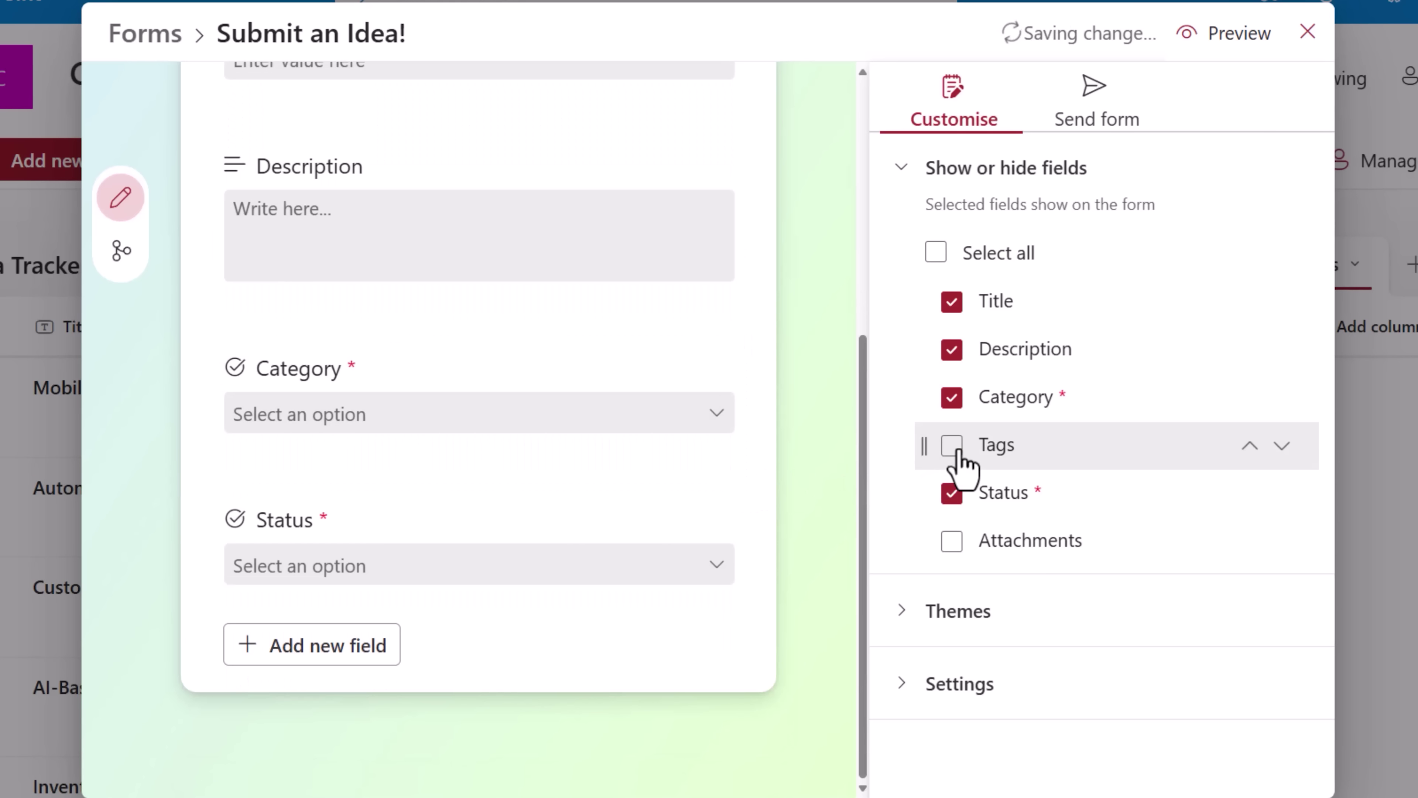
left_click(1251, 399)
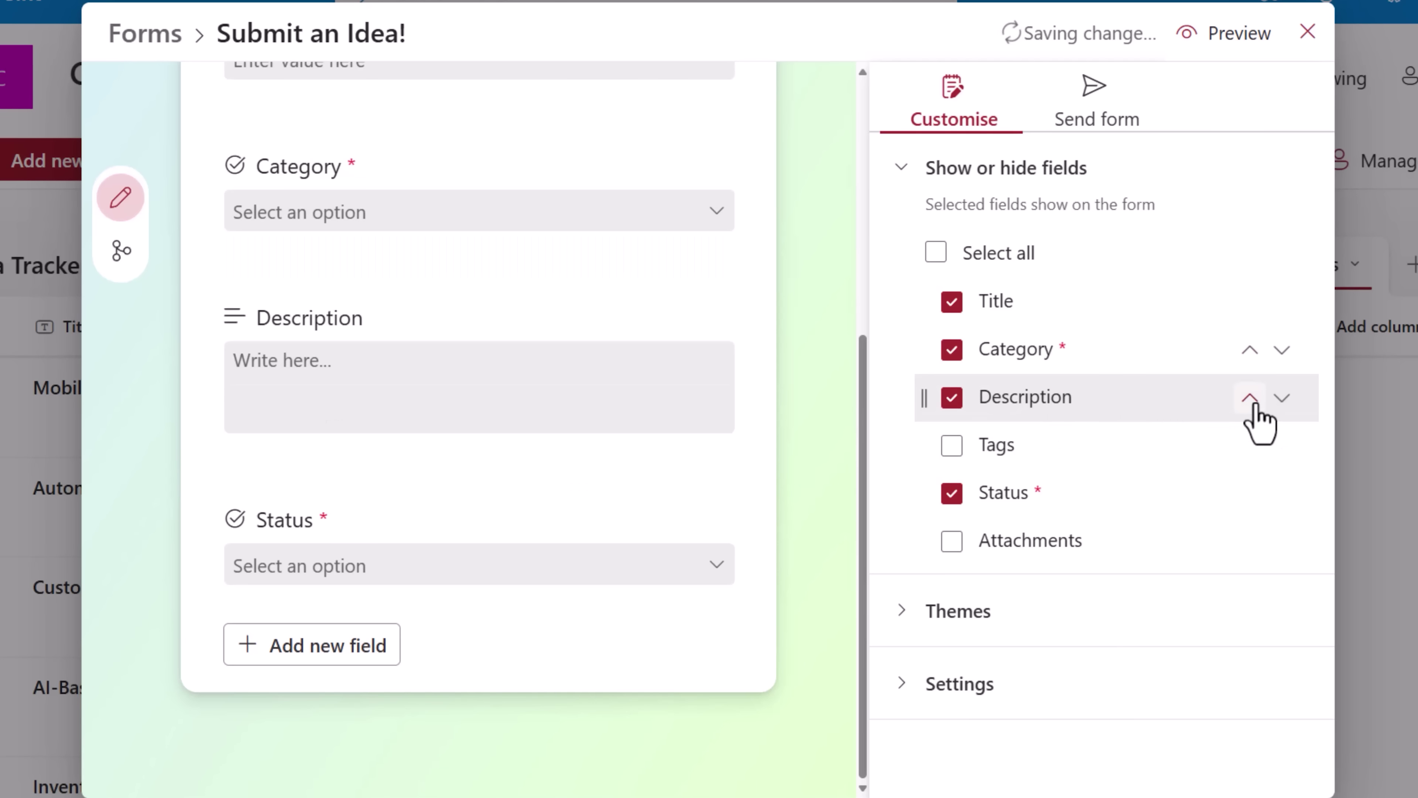
left_click(312, 646)
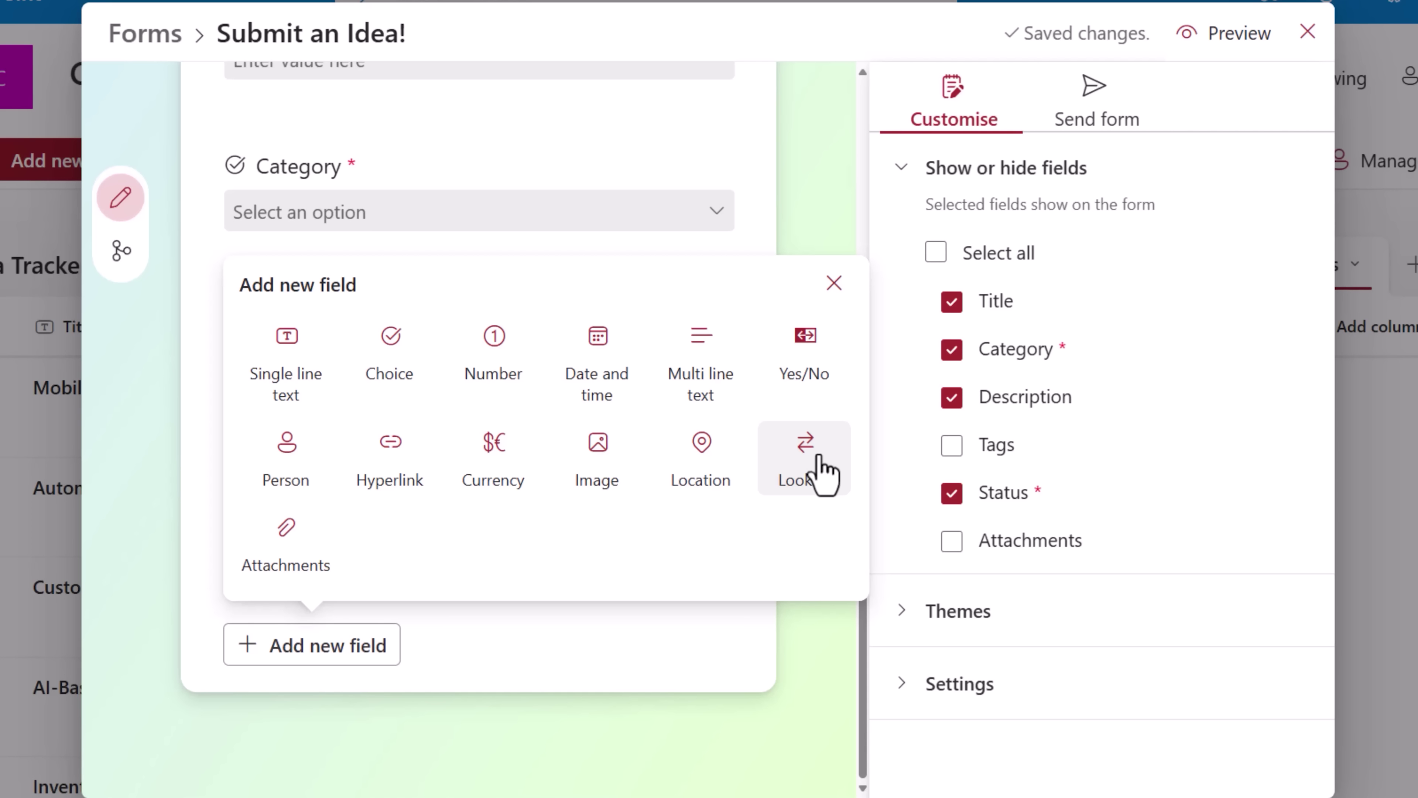
Preview the 'Submit an Idea!' form as a respondent, then return to the Forms list.
left_click(834, 284)
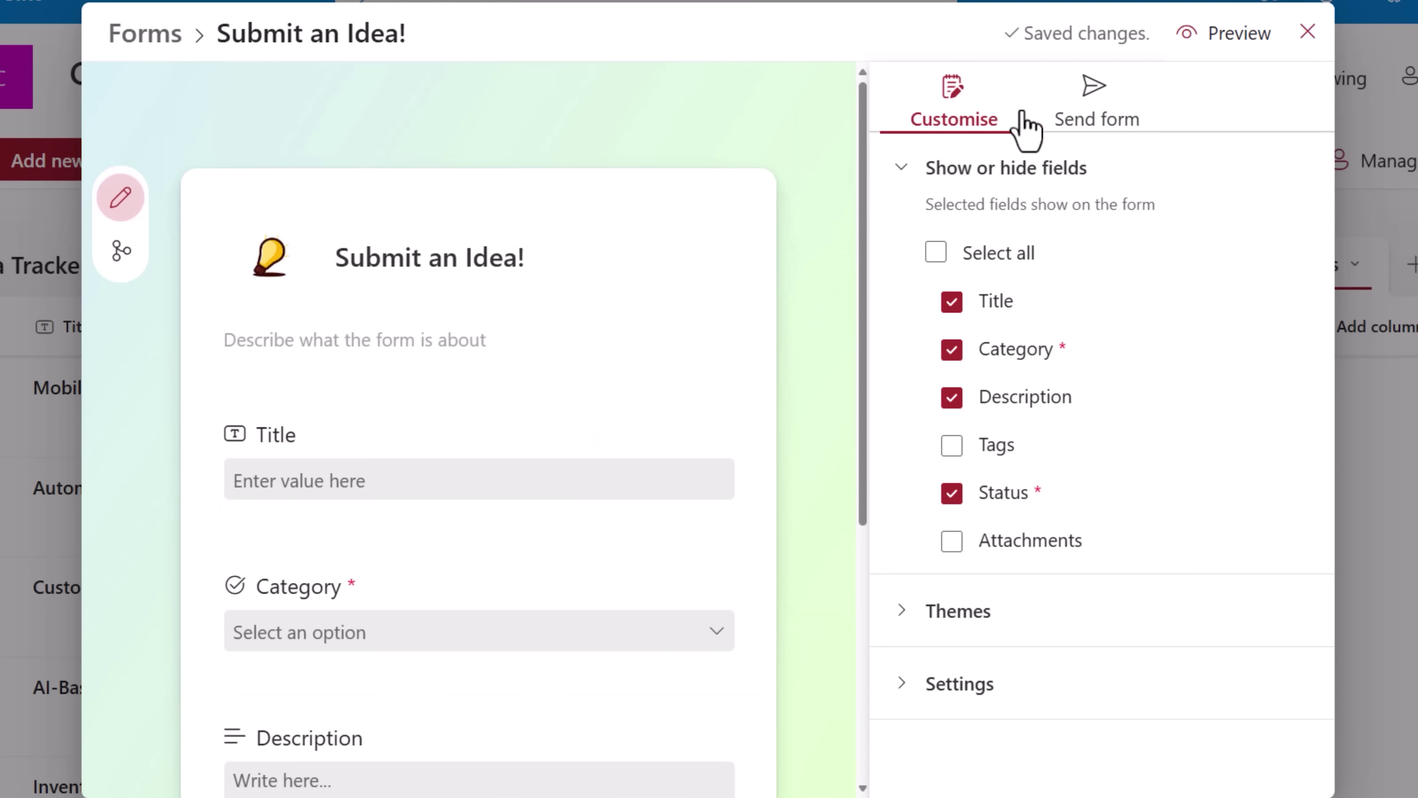
left_click(1228, 35)
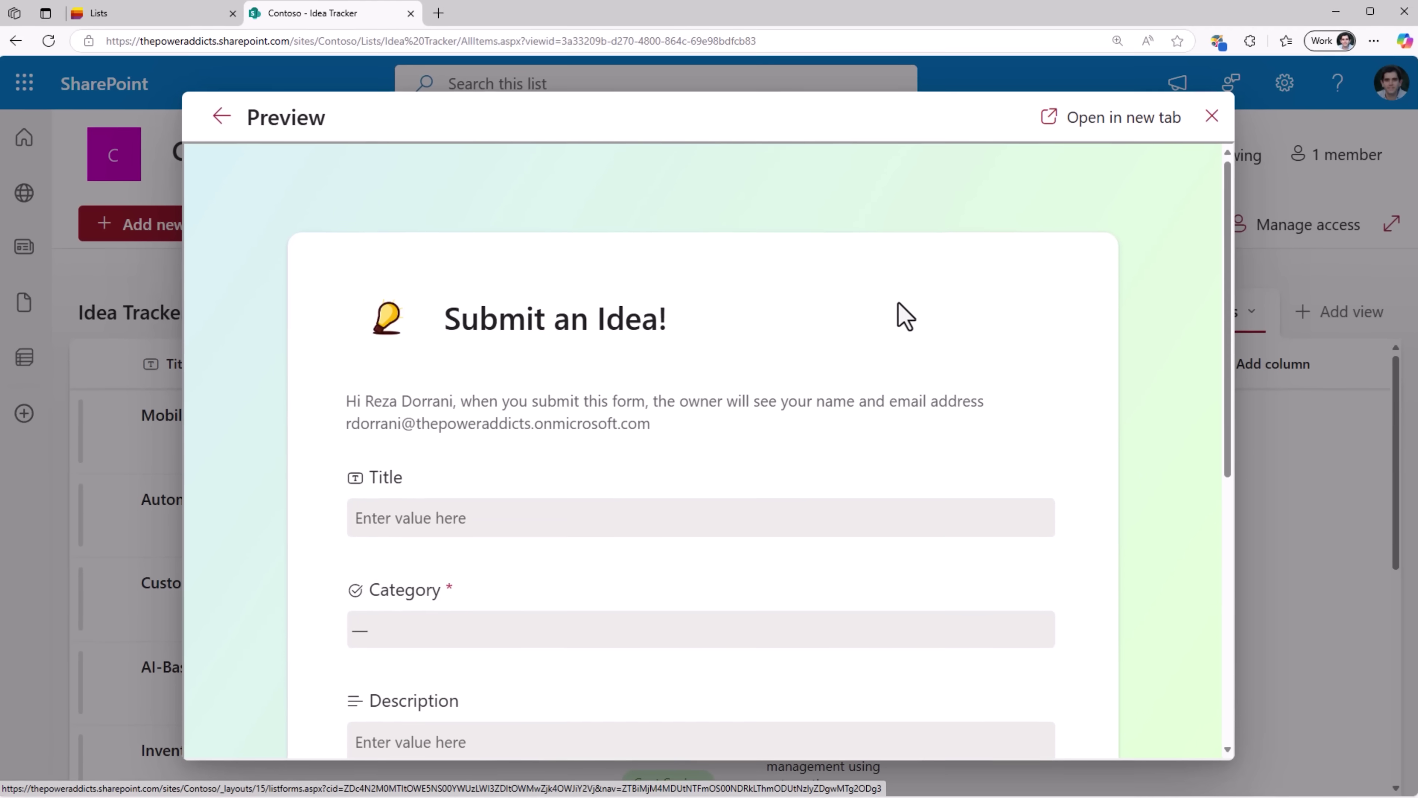
scroll(943, 271, "down", 5)
scroll(900, 317, "down", 4)
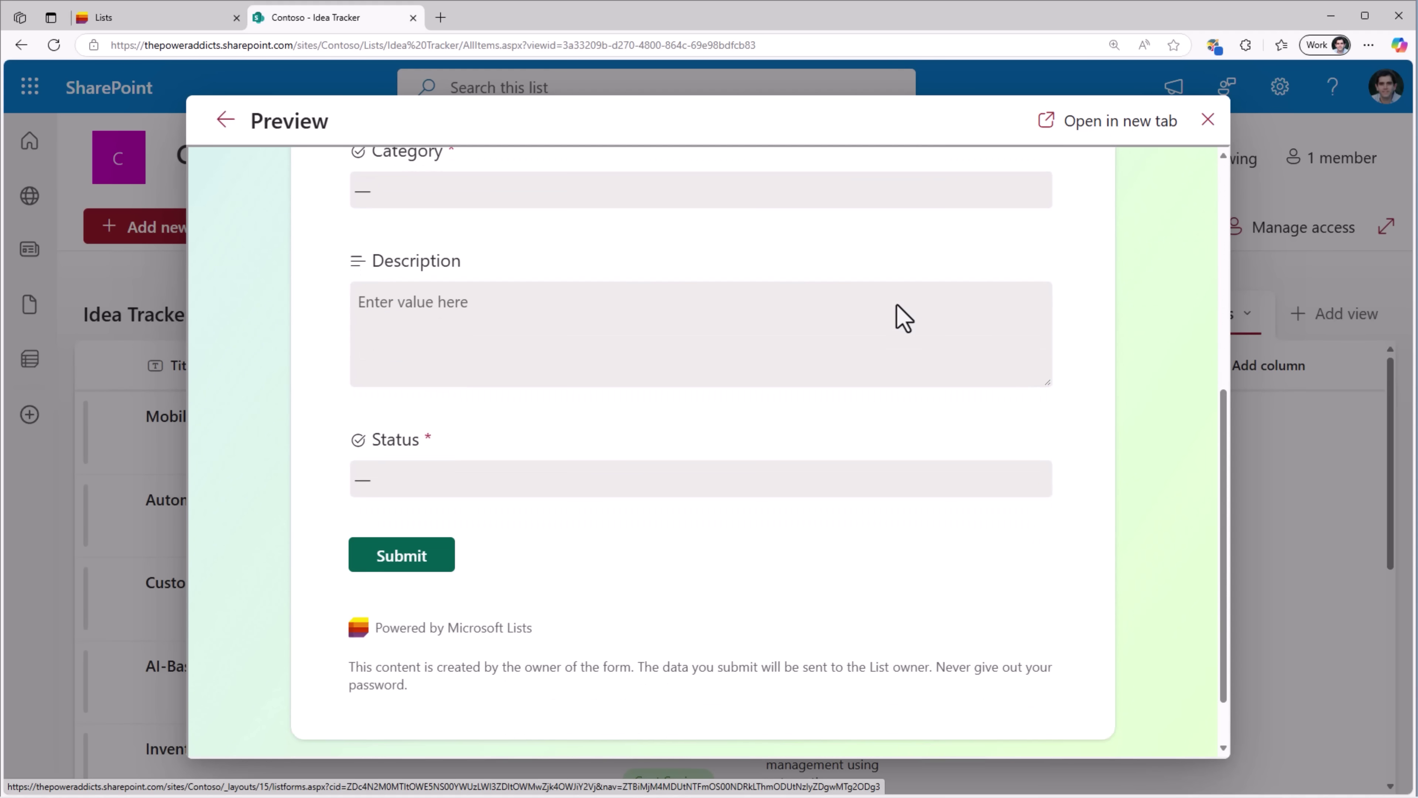
scroll(896, 307, "up", 8)
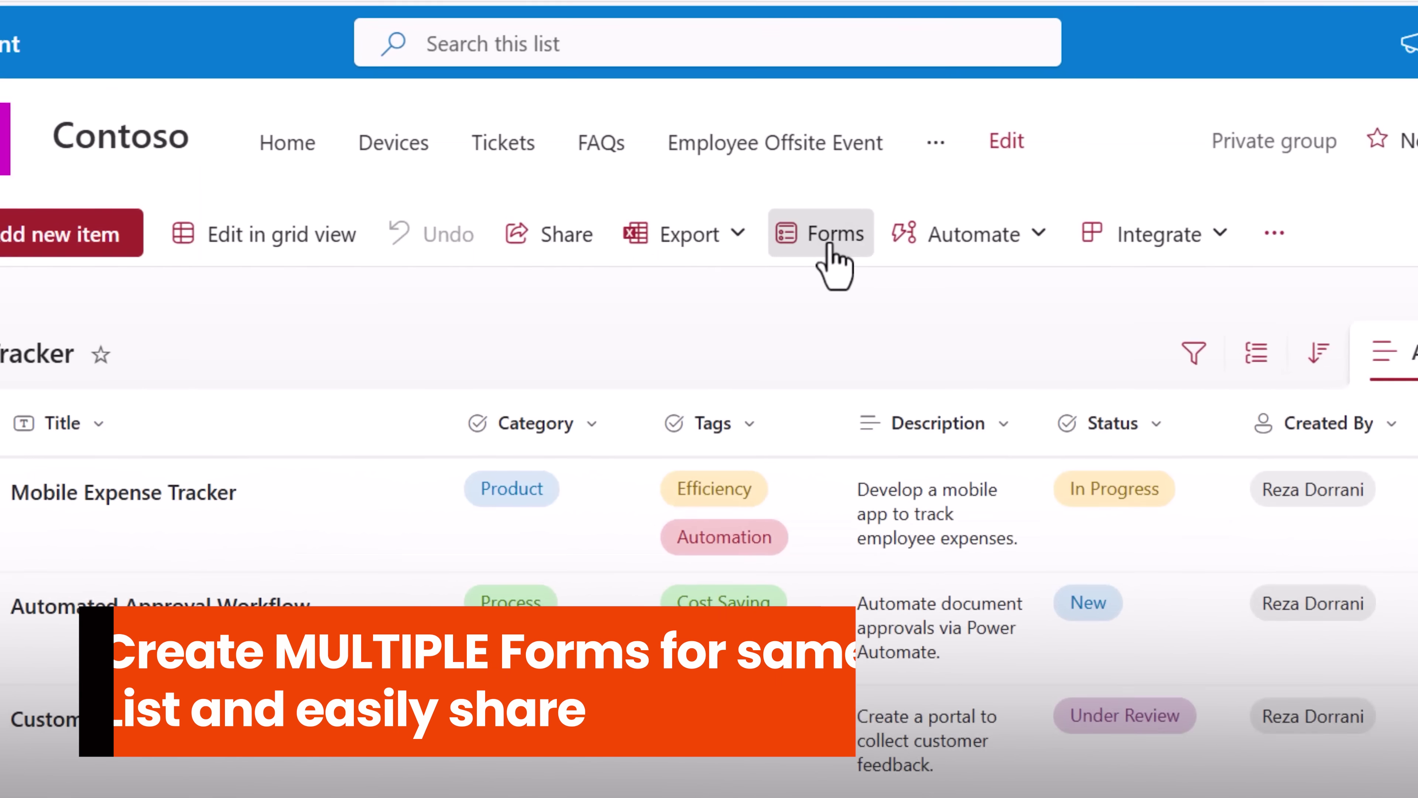
left_click(830, 250)
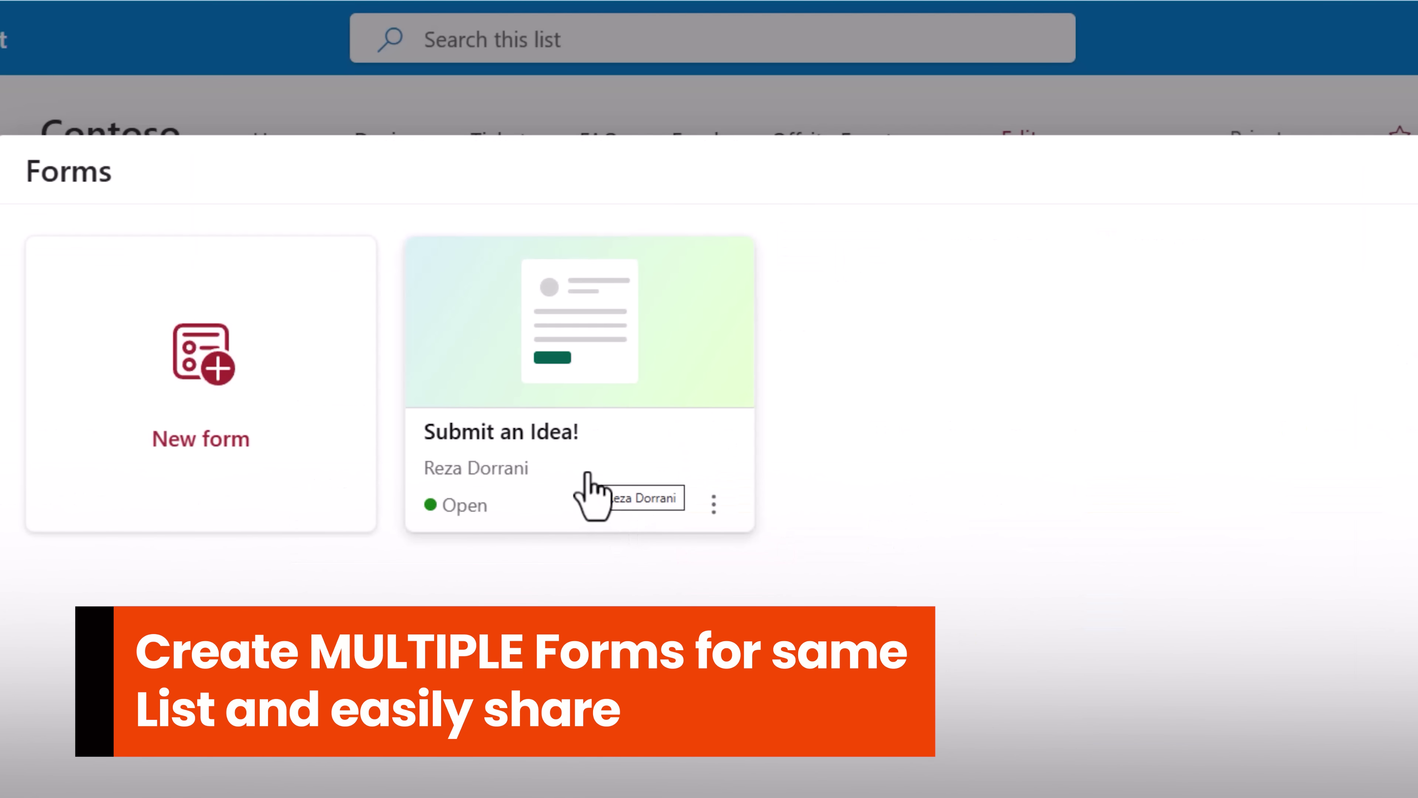
Reopen the form editor and copy the 'Submit an Idea!' response link.
left_click(253, 444)
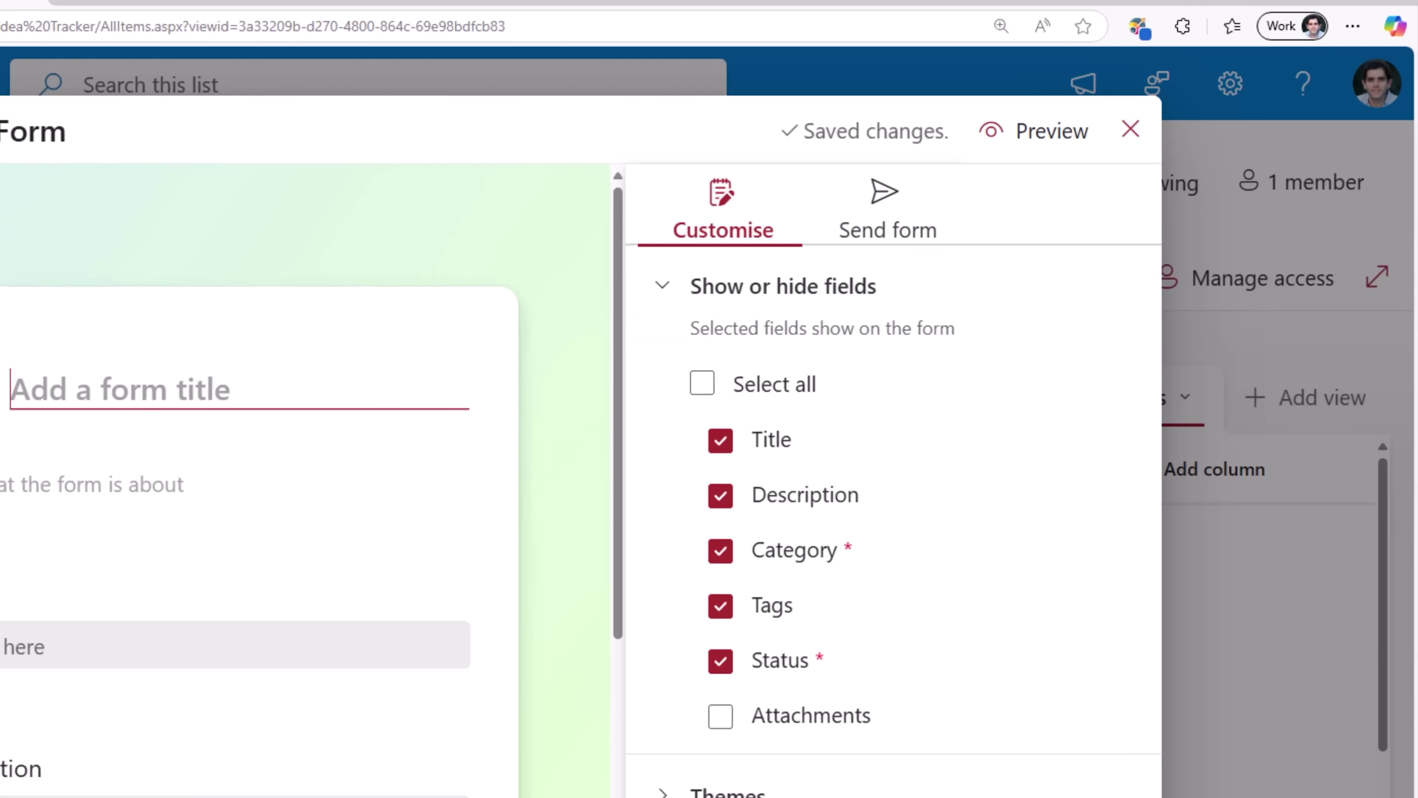
left_click(1031, 177)
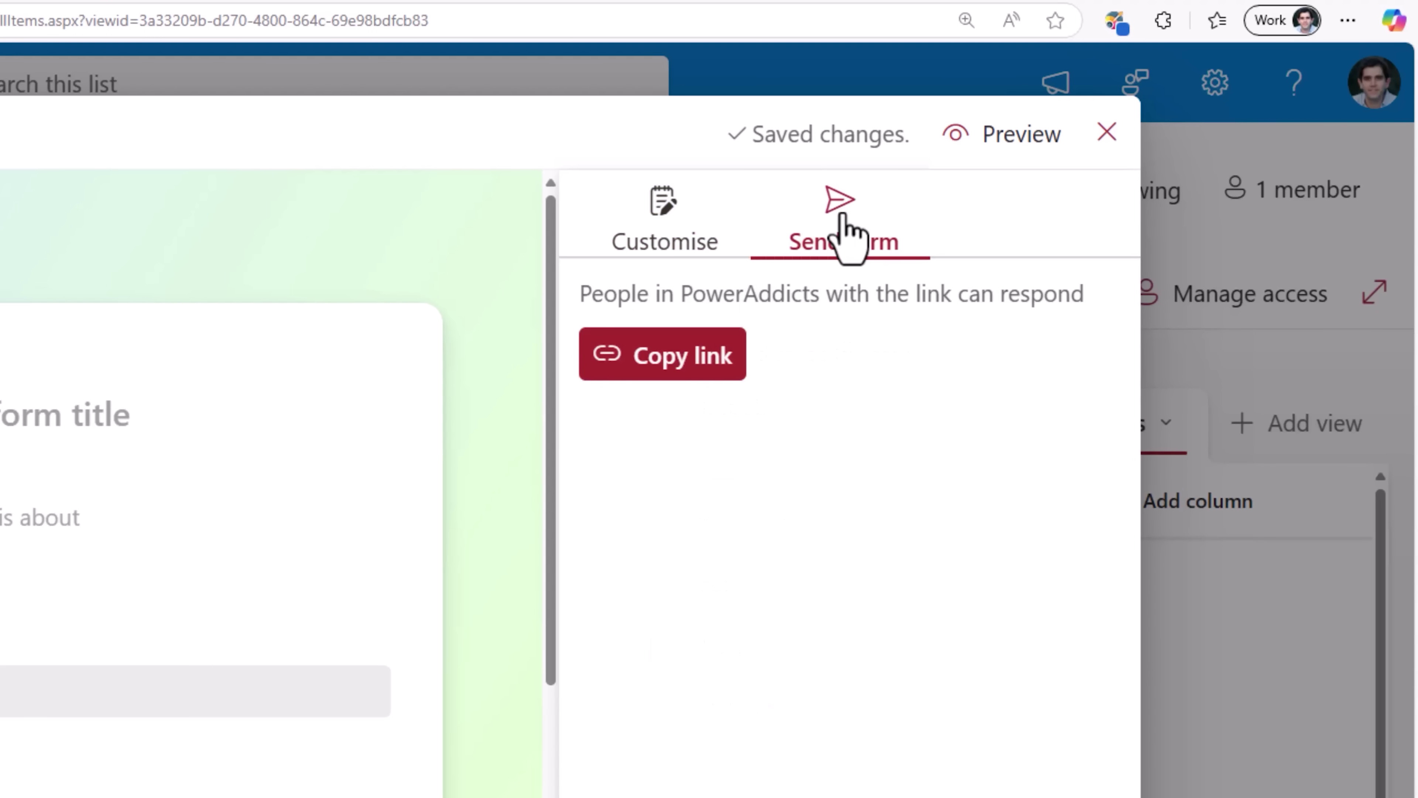
left_click(691, 363)
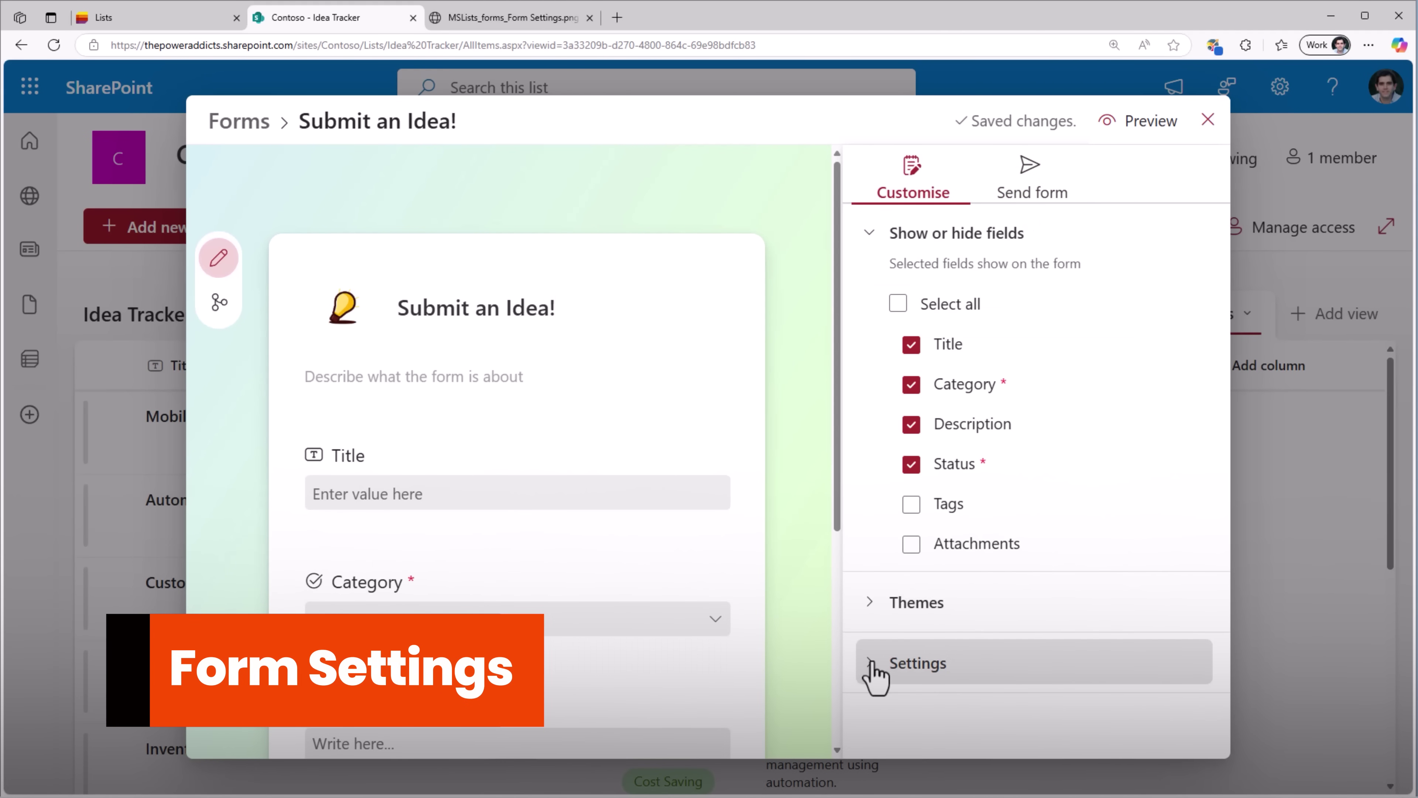
Enable per-response email notifications and accept responses from 2/17/2025 9:17 PM to 2/24/2025 12:00 AM.
left_click(875, 668)
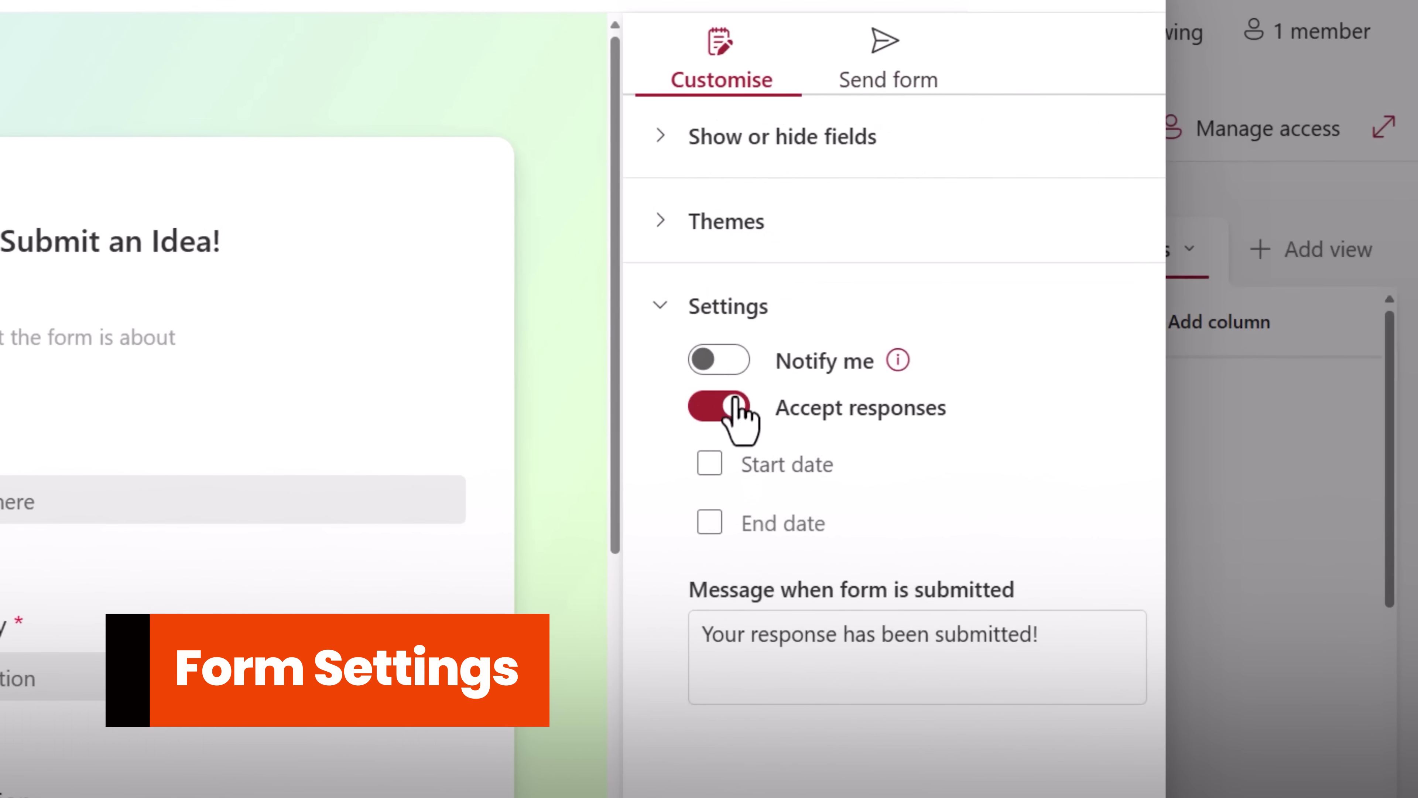
left_click(727, 363)
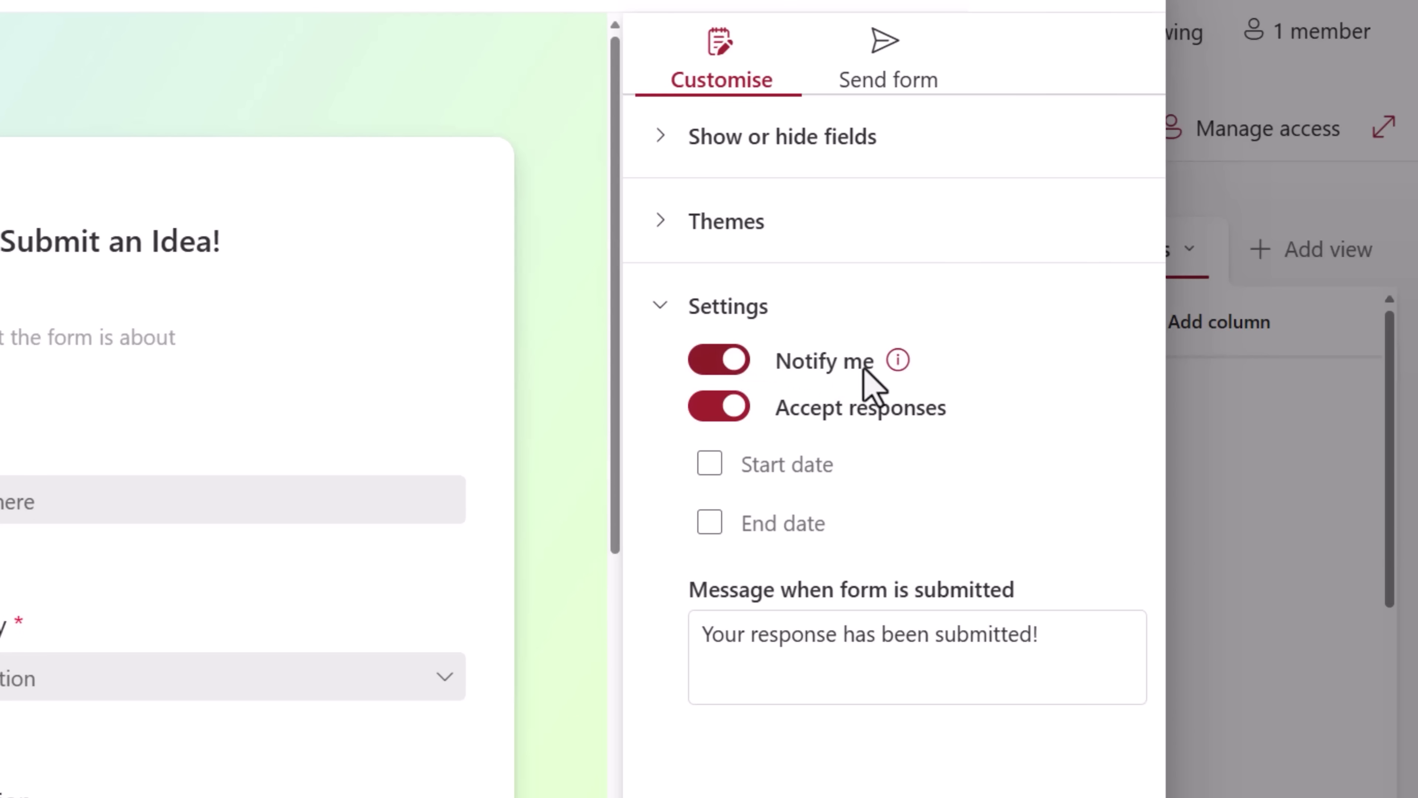
mouse_move(903, 371)
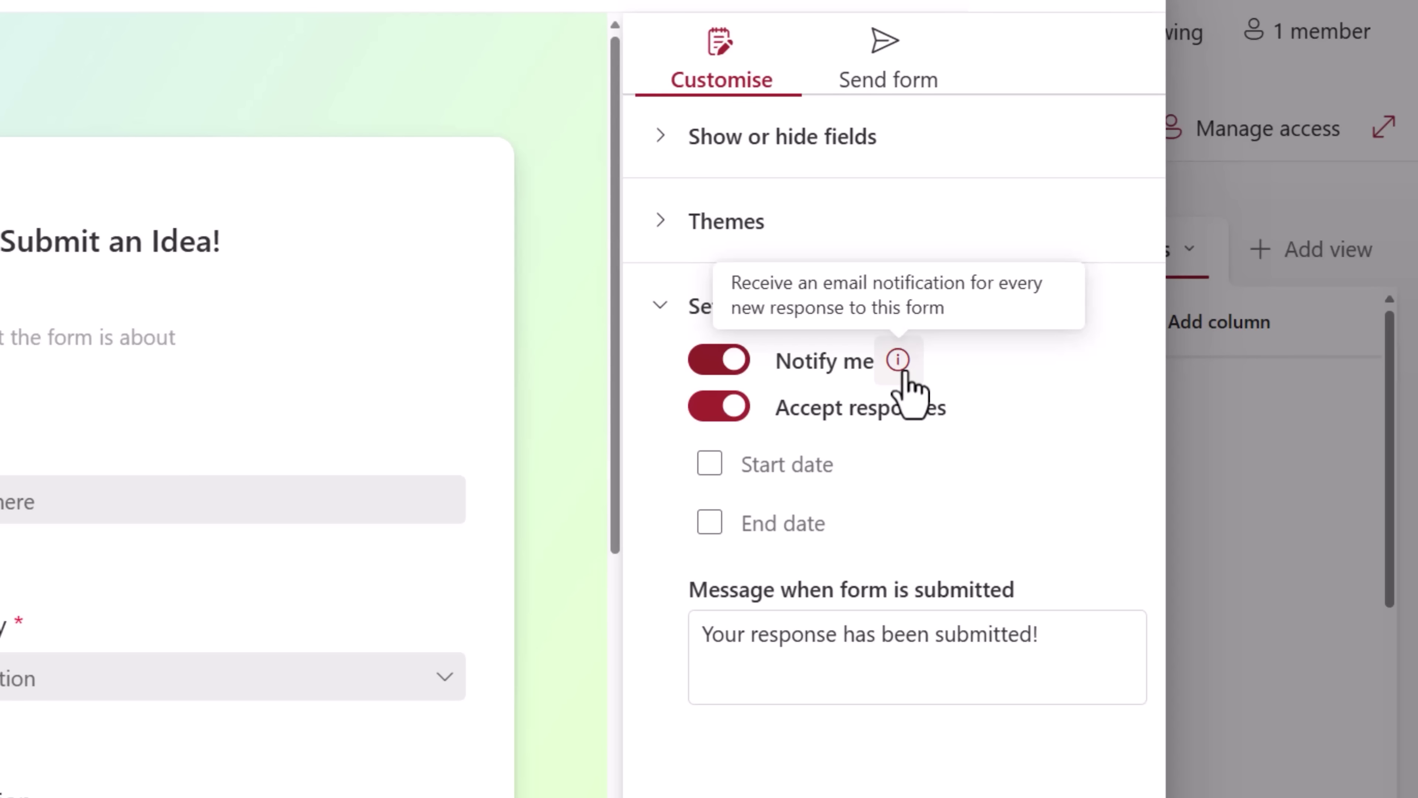
left_click(709, 463)
left_click(710, 527)
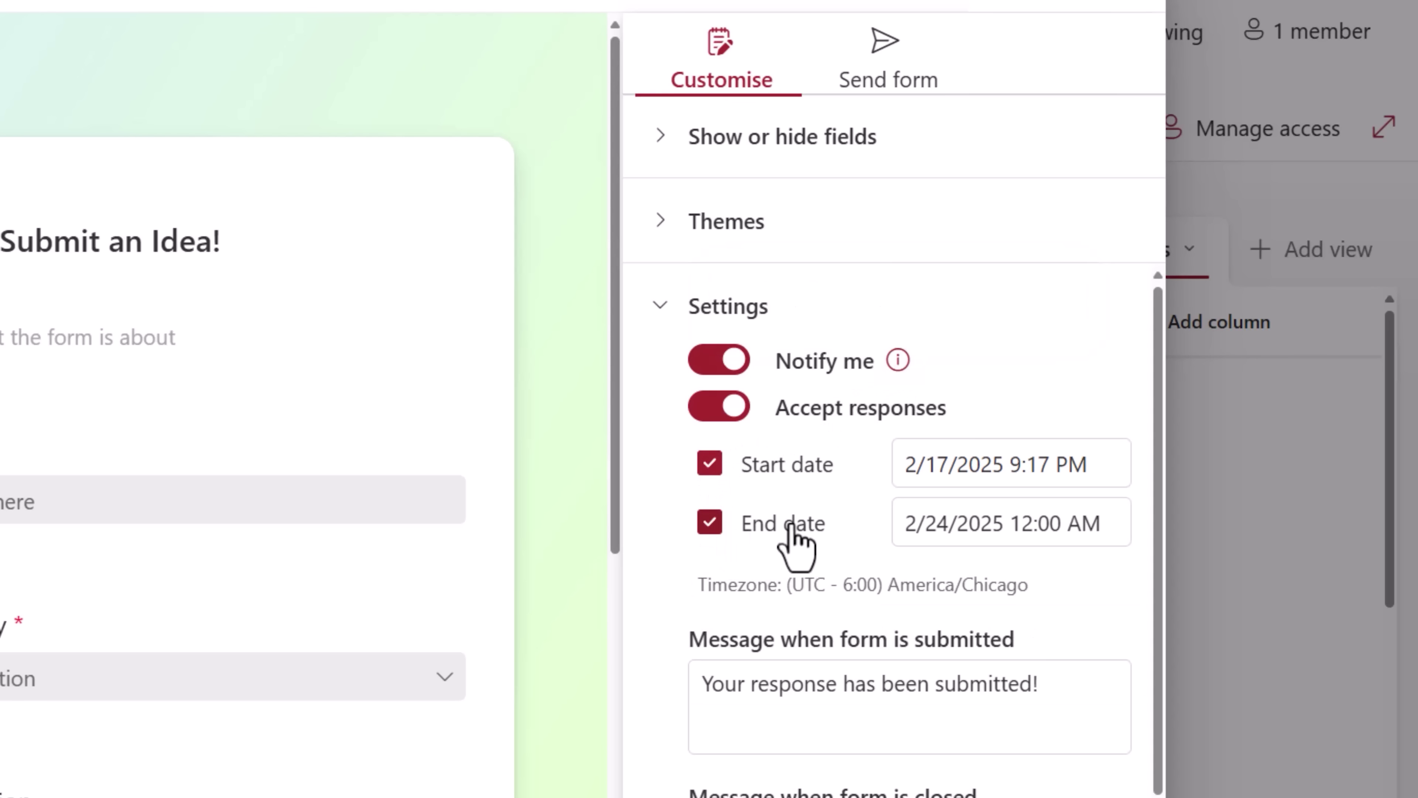
scroll(792, 545, "down", 1)
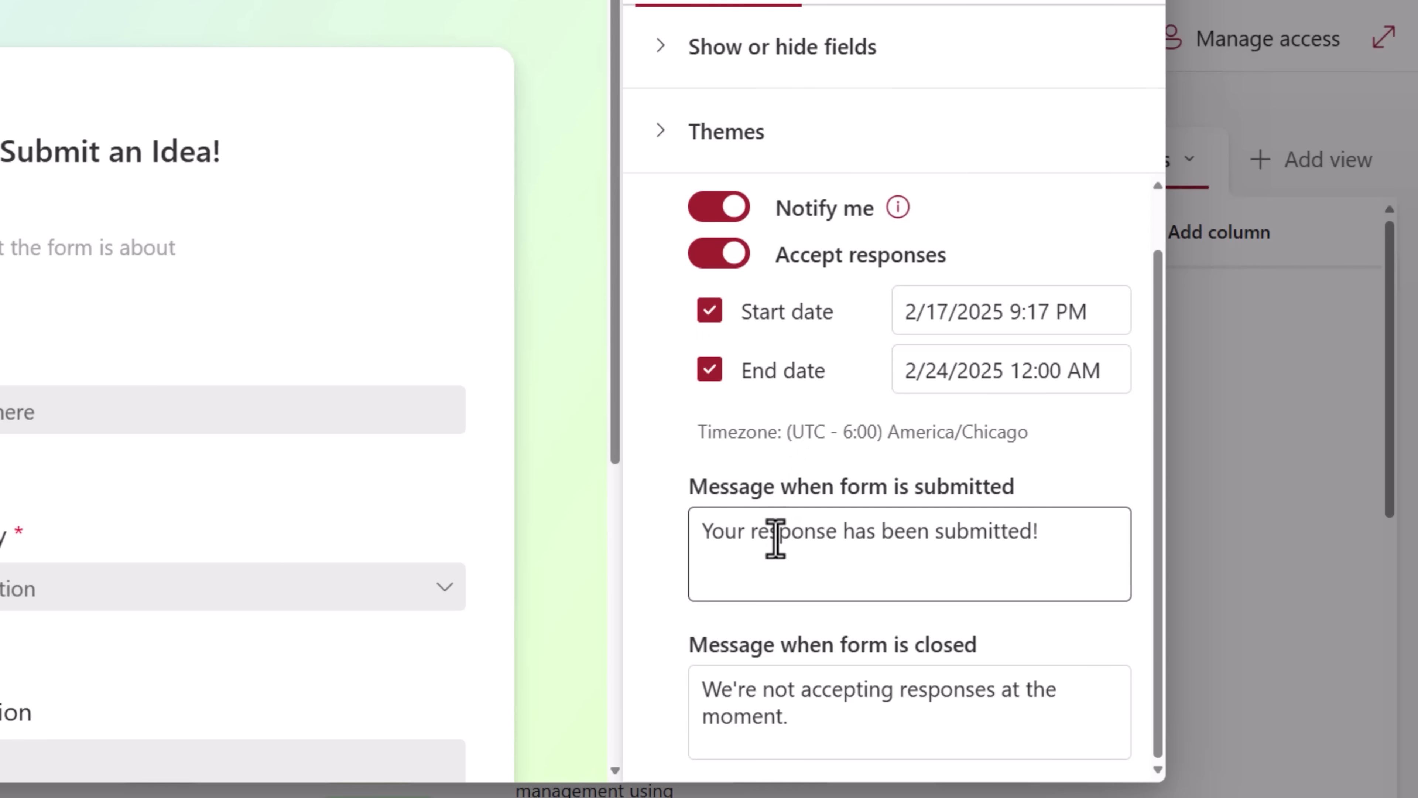
Start editing the message shown after a response is submitted.
left_click(703, 534)
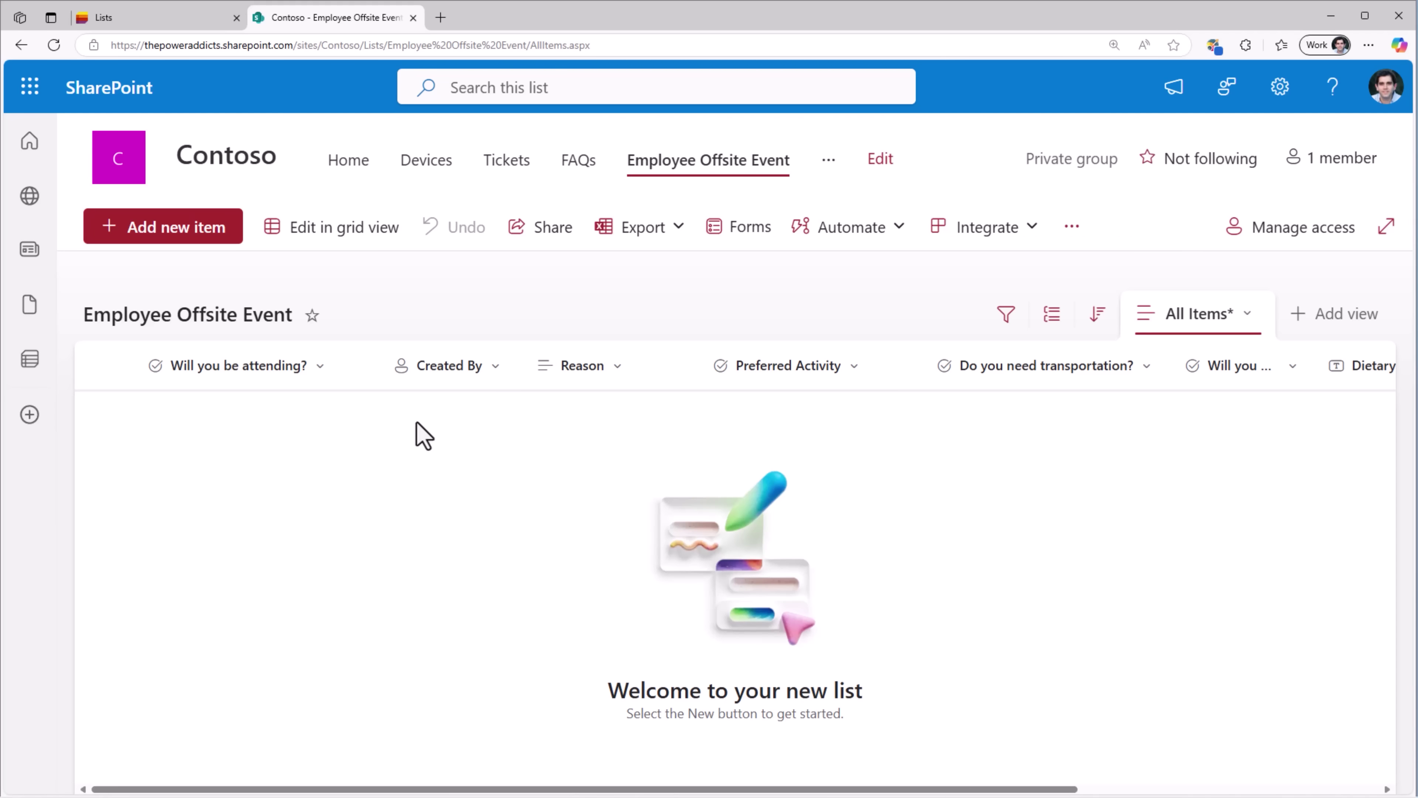
Create a new list form with the Contoso logo, titled 'Offsite Event Form'.
left_click(746, 227)
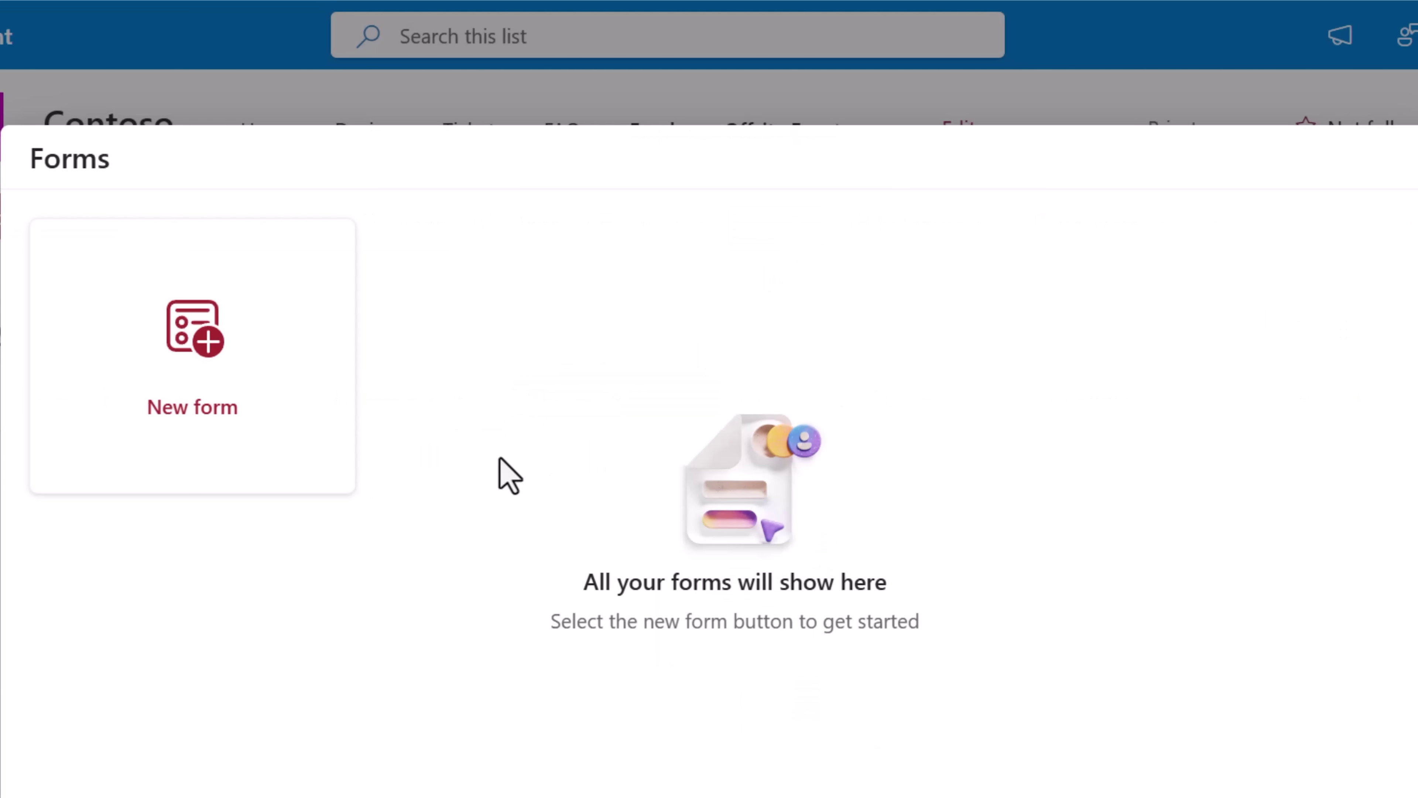
left_click(221, 358)
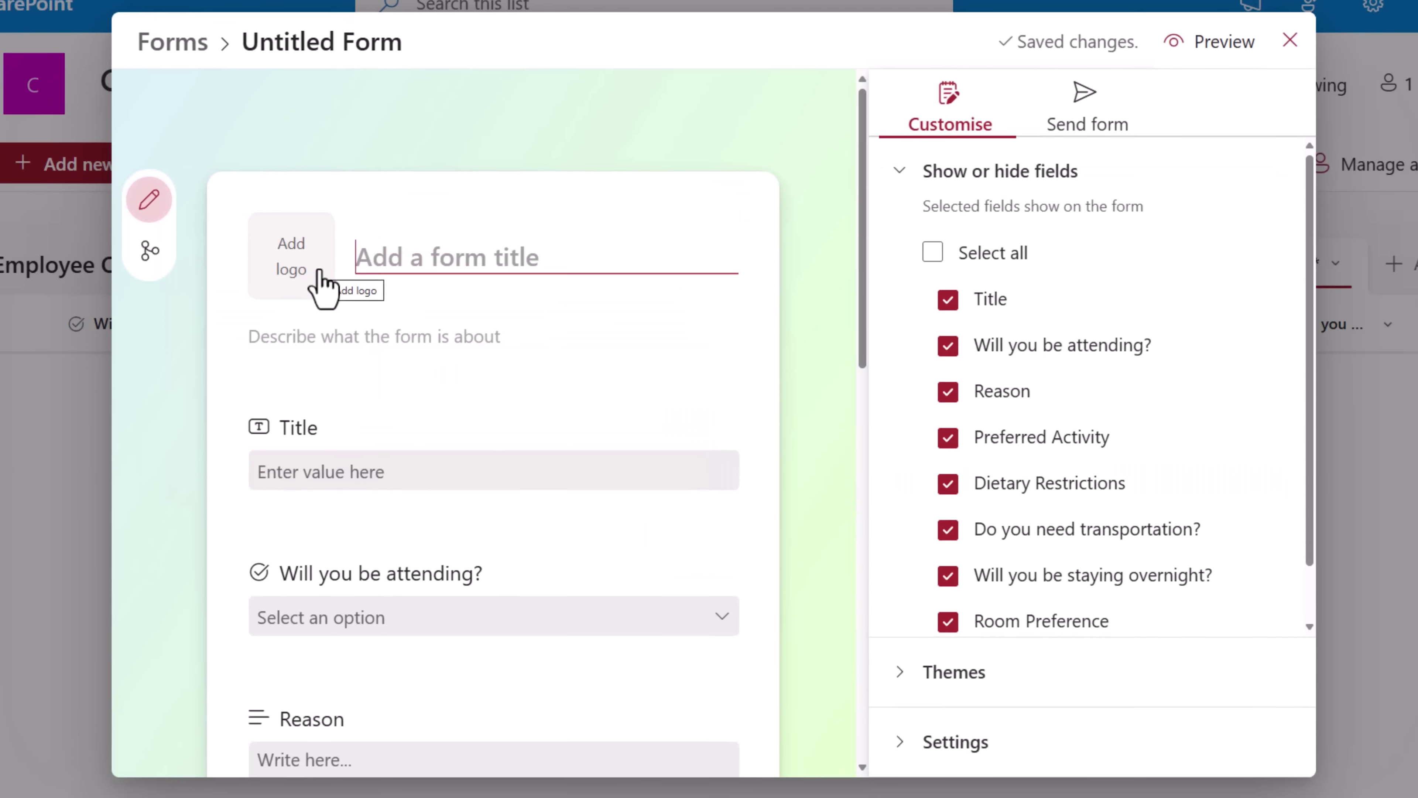
left_click(290, 335)
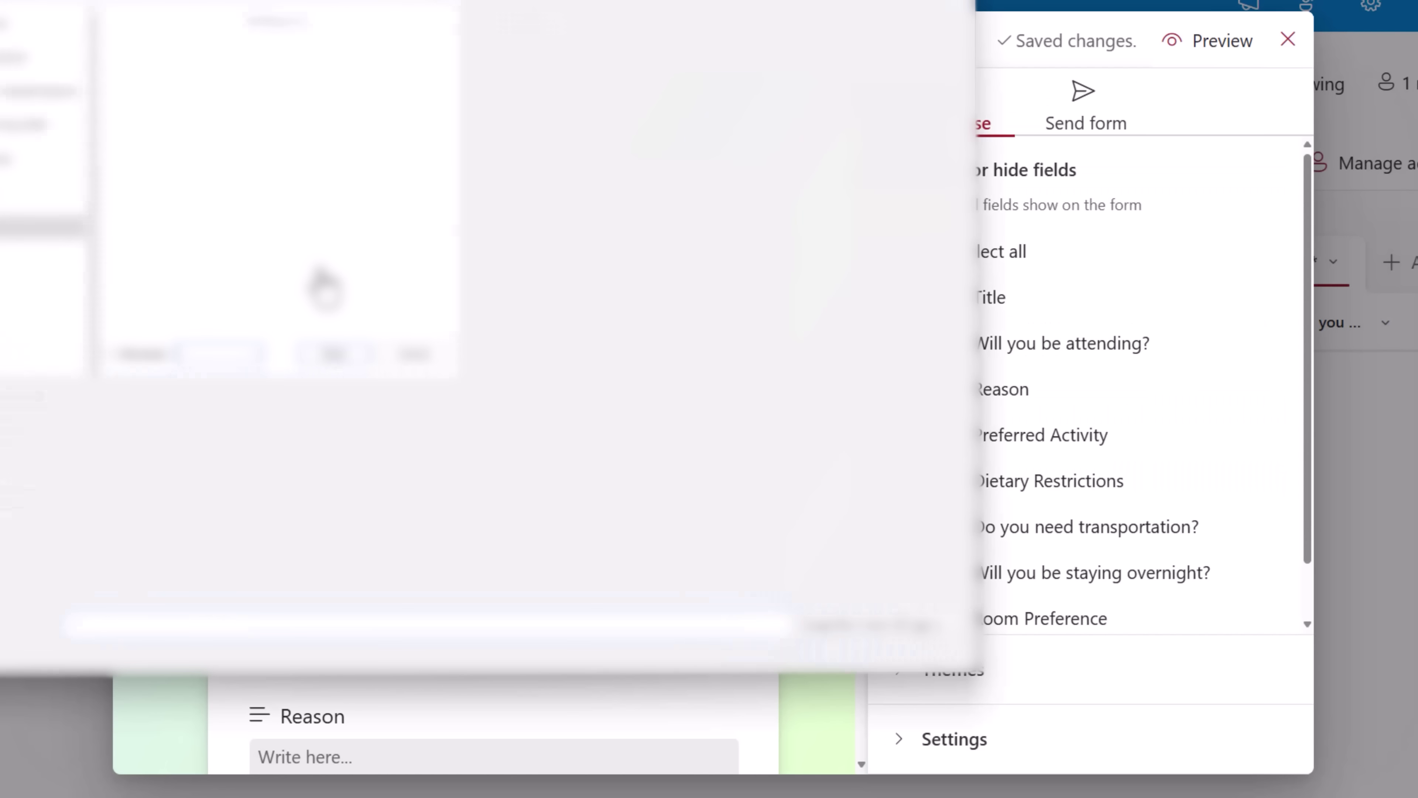
double_click(475, 327)
left_click(480, 273)
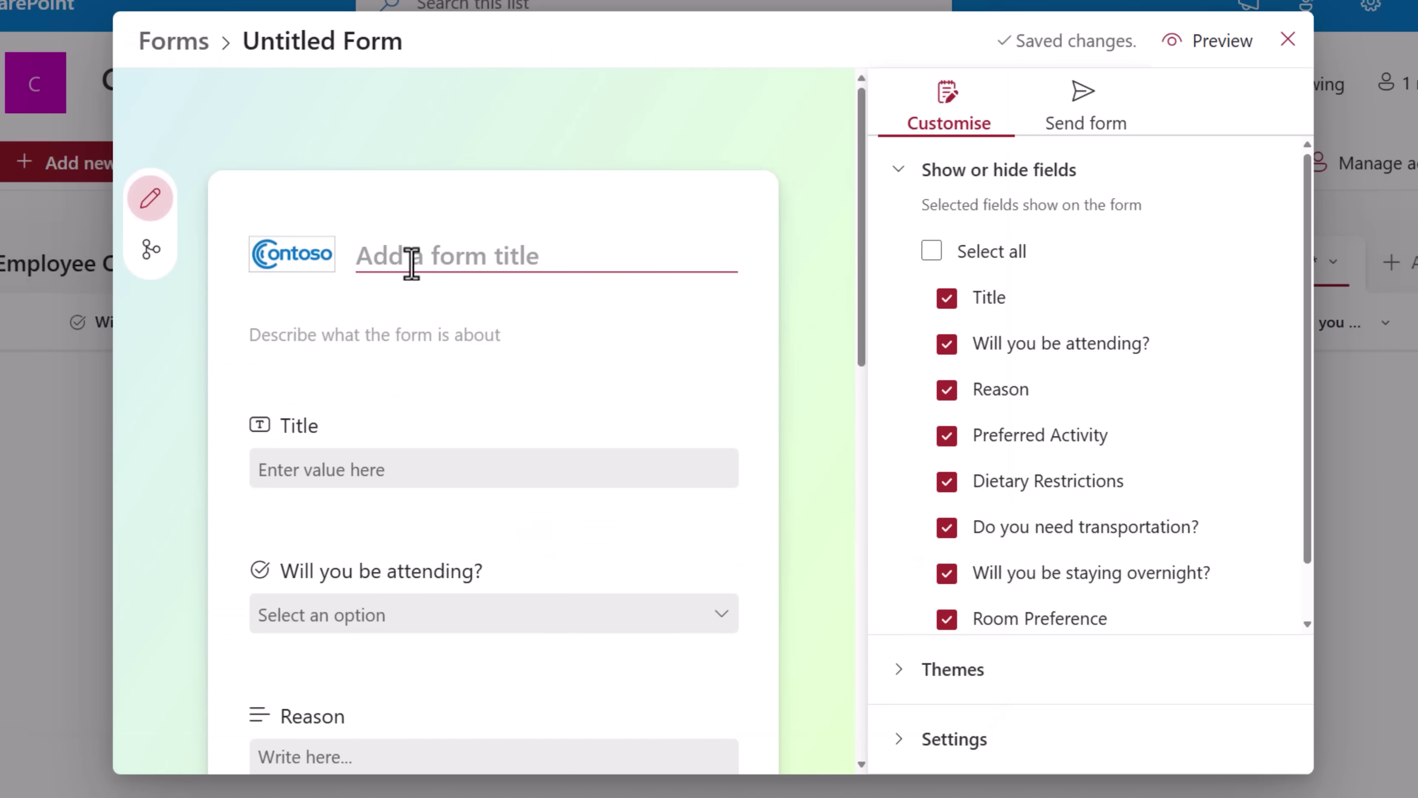
type("Offsite Event Form")
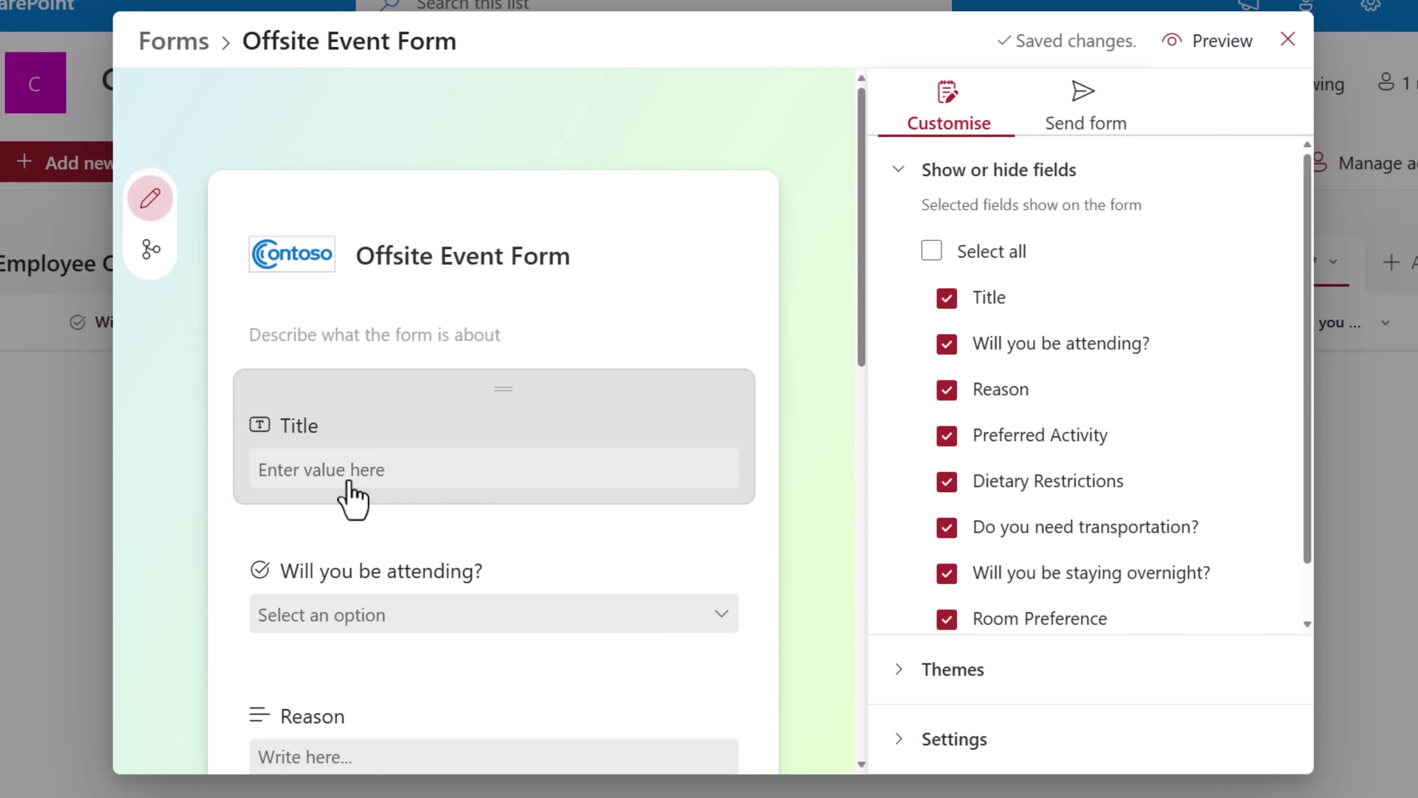
Hide the Title field and make 'Will you be attending?' a required question.
left_click(946, 299)
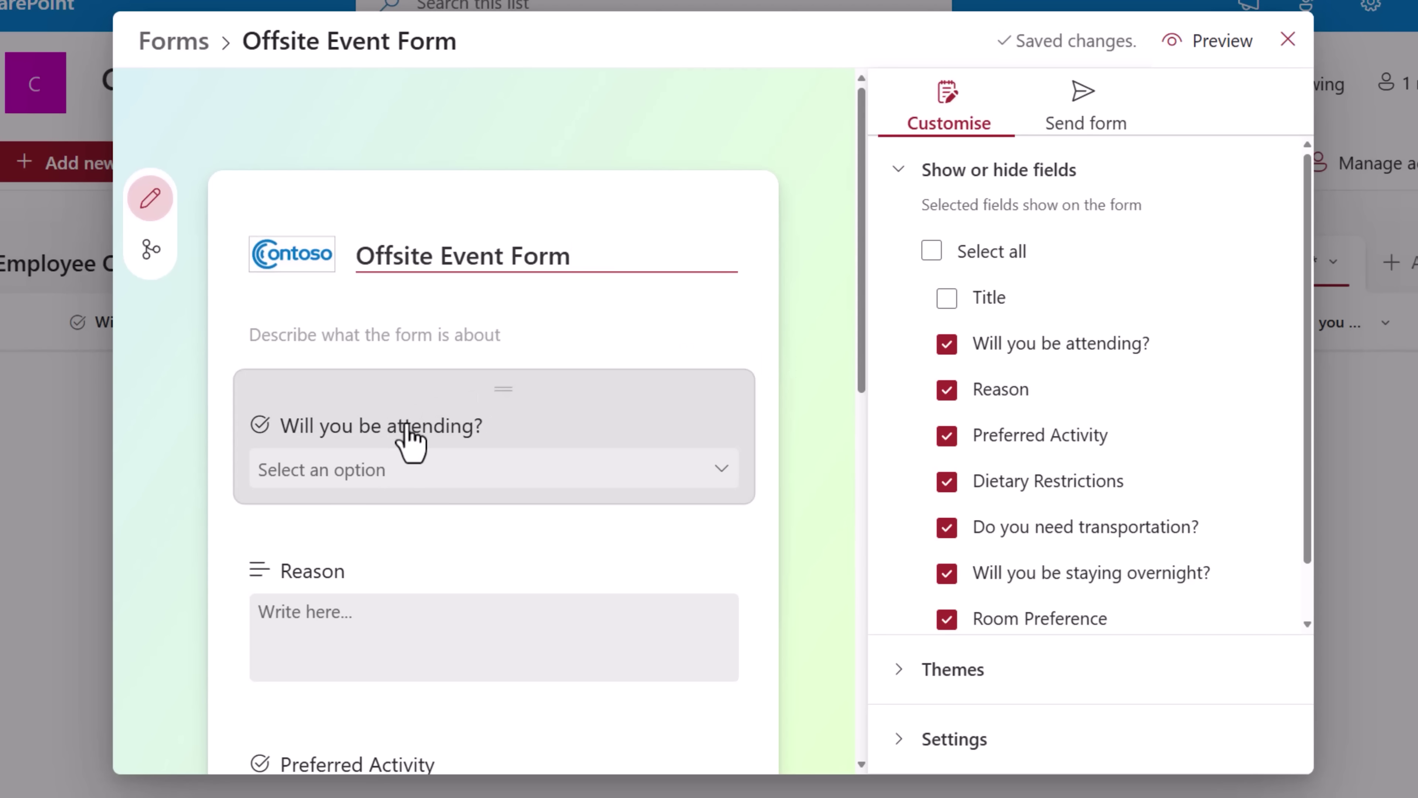
left_click(422, 473)
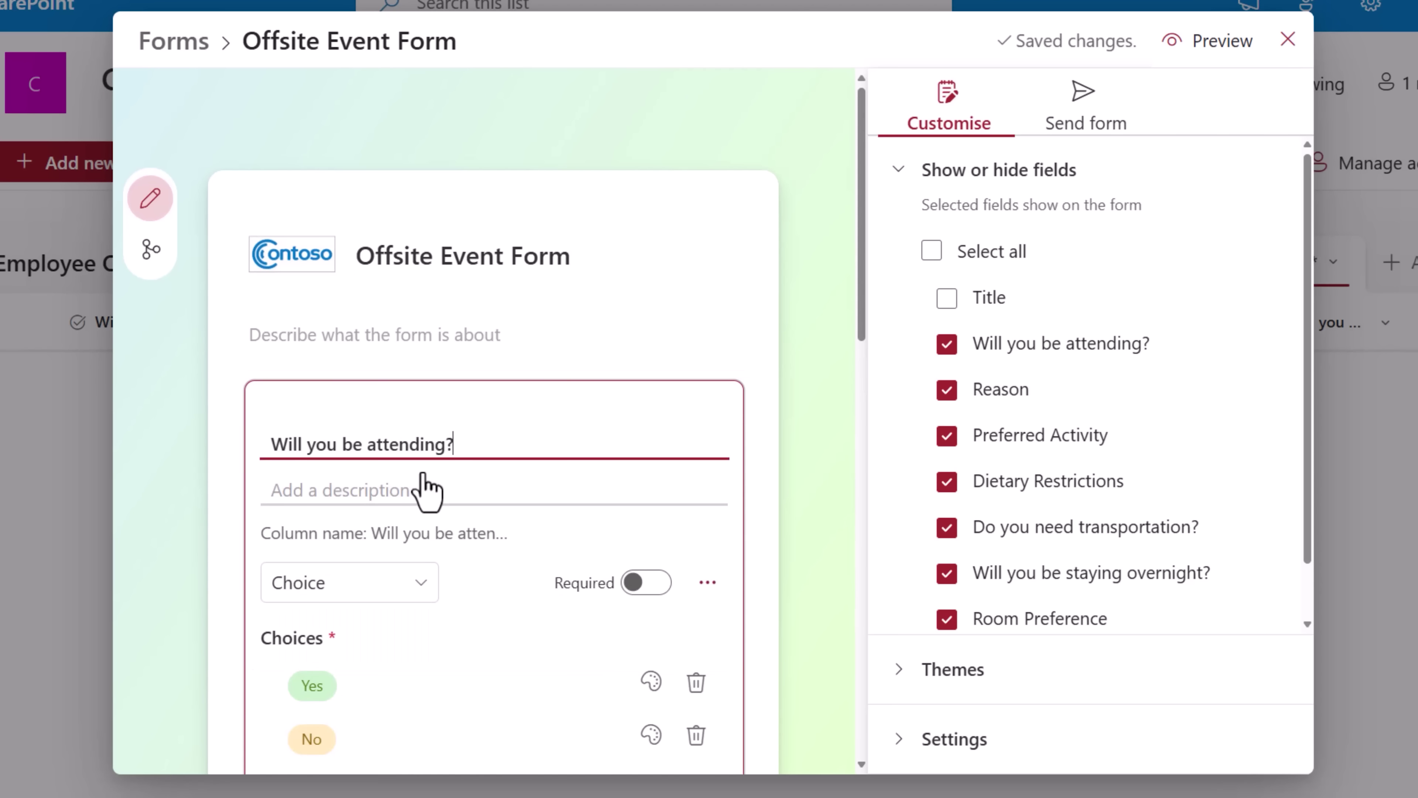
scroll(415, 492, "down", 3)
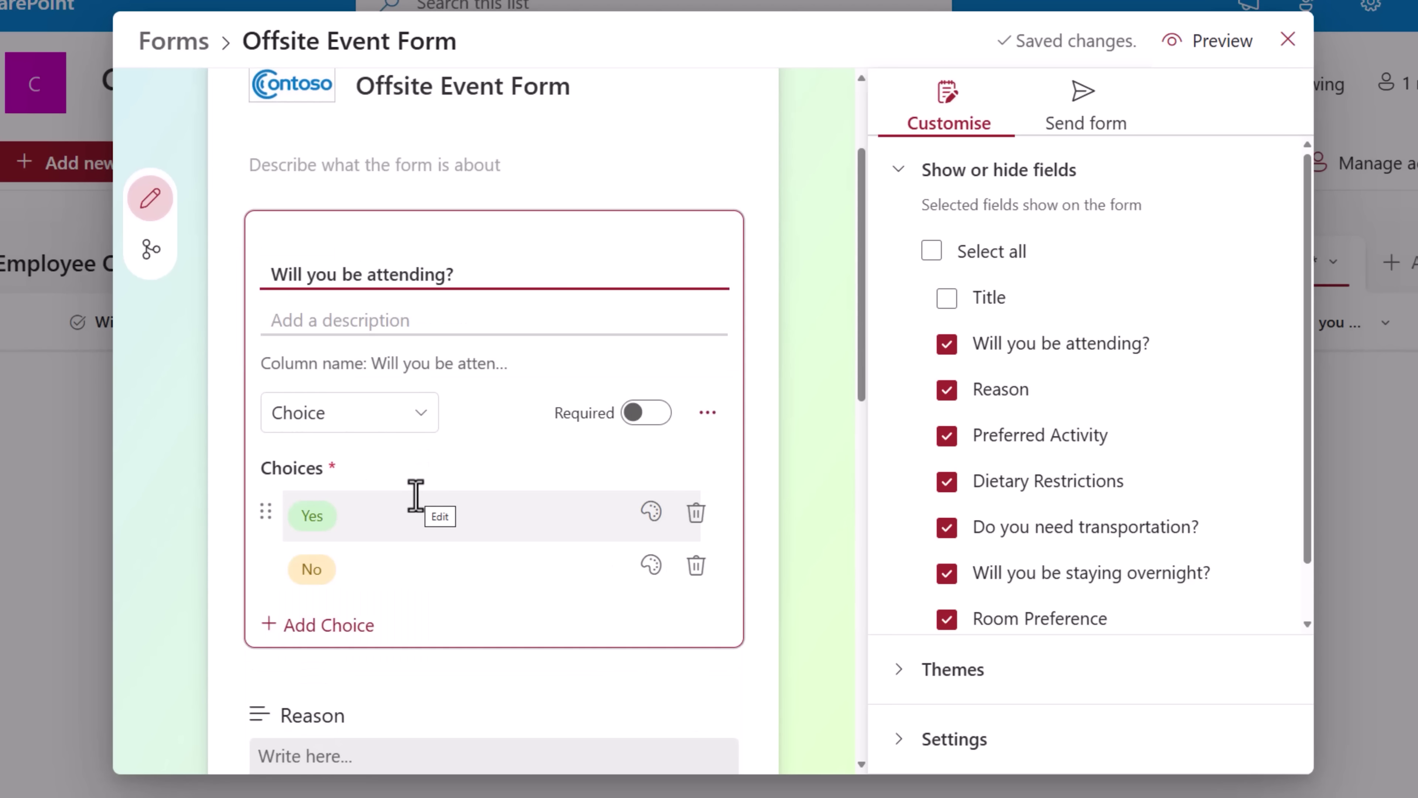
left_click(644, 416)
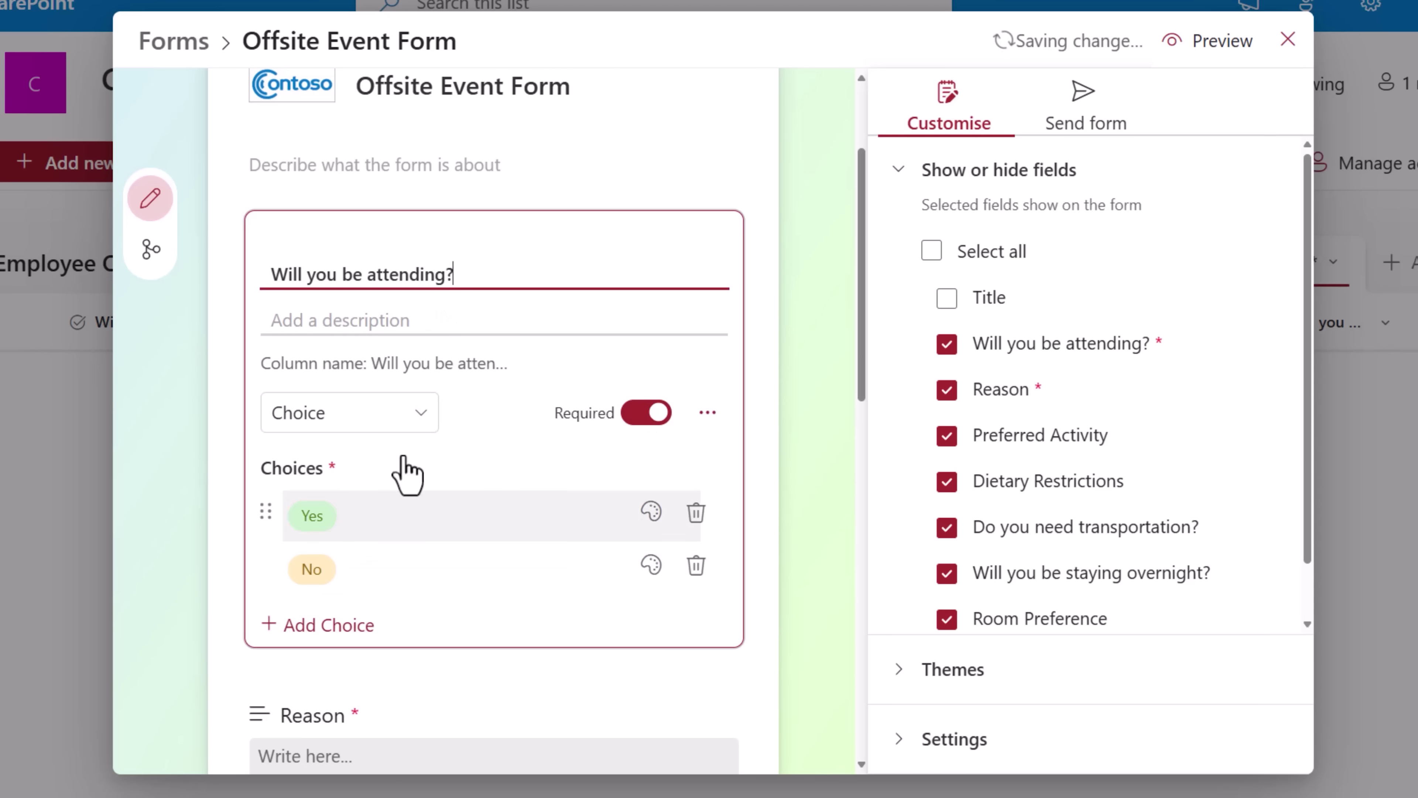
left_click(624, 200)
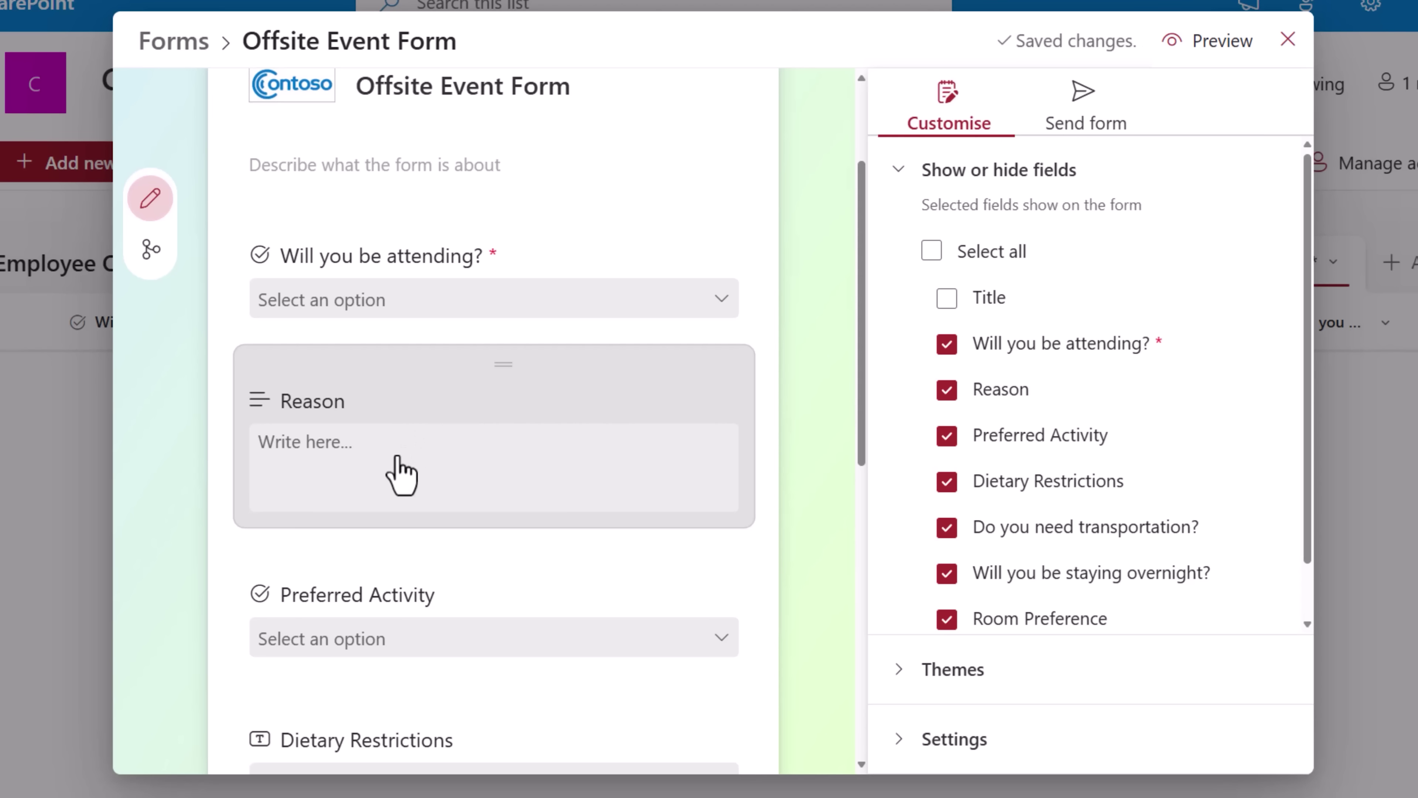
Make the Reason question required and recheck the attending question's settings.
left_click(400, 474)
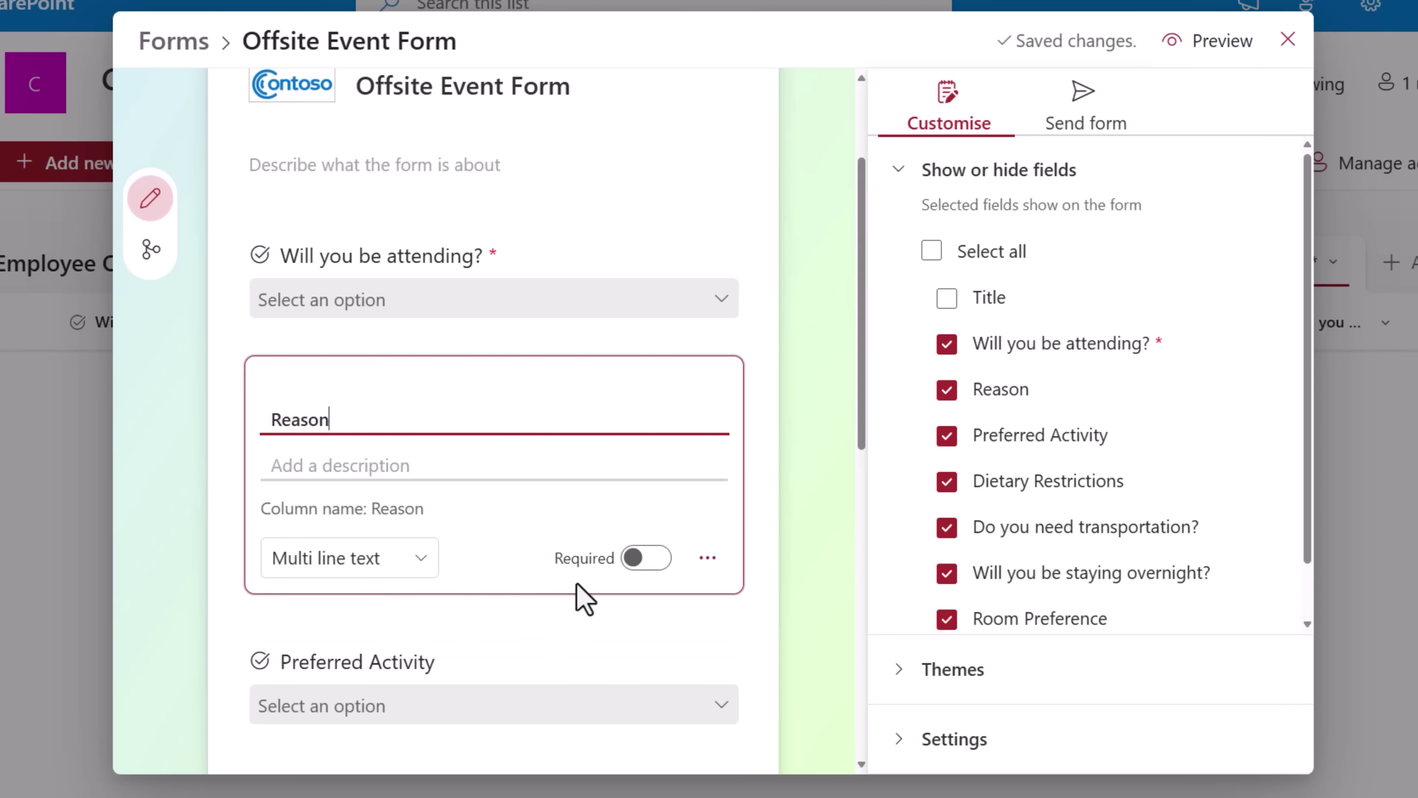
left_click(645, 560)
left_click(605, 335)
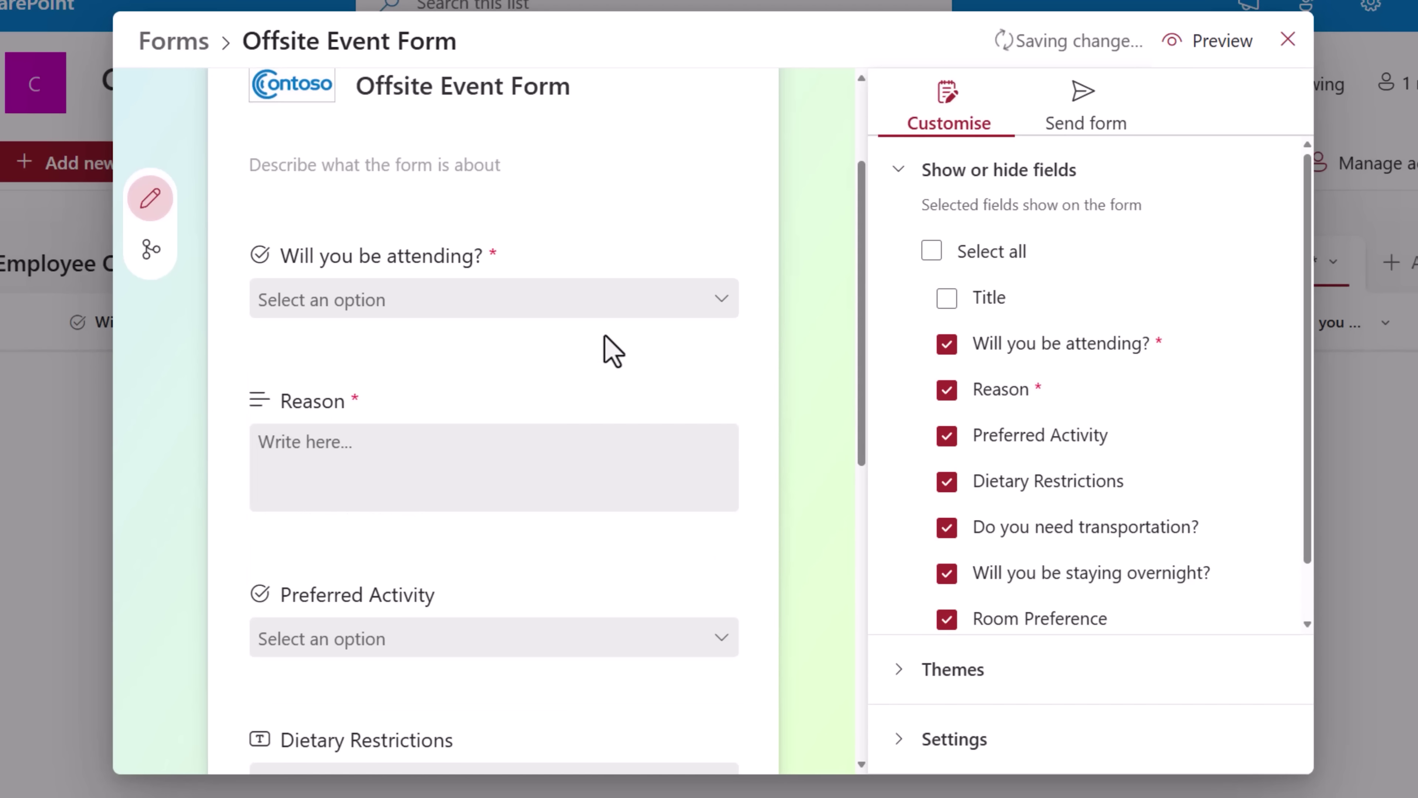
left_click(415, 317)
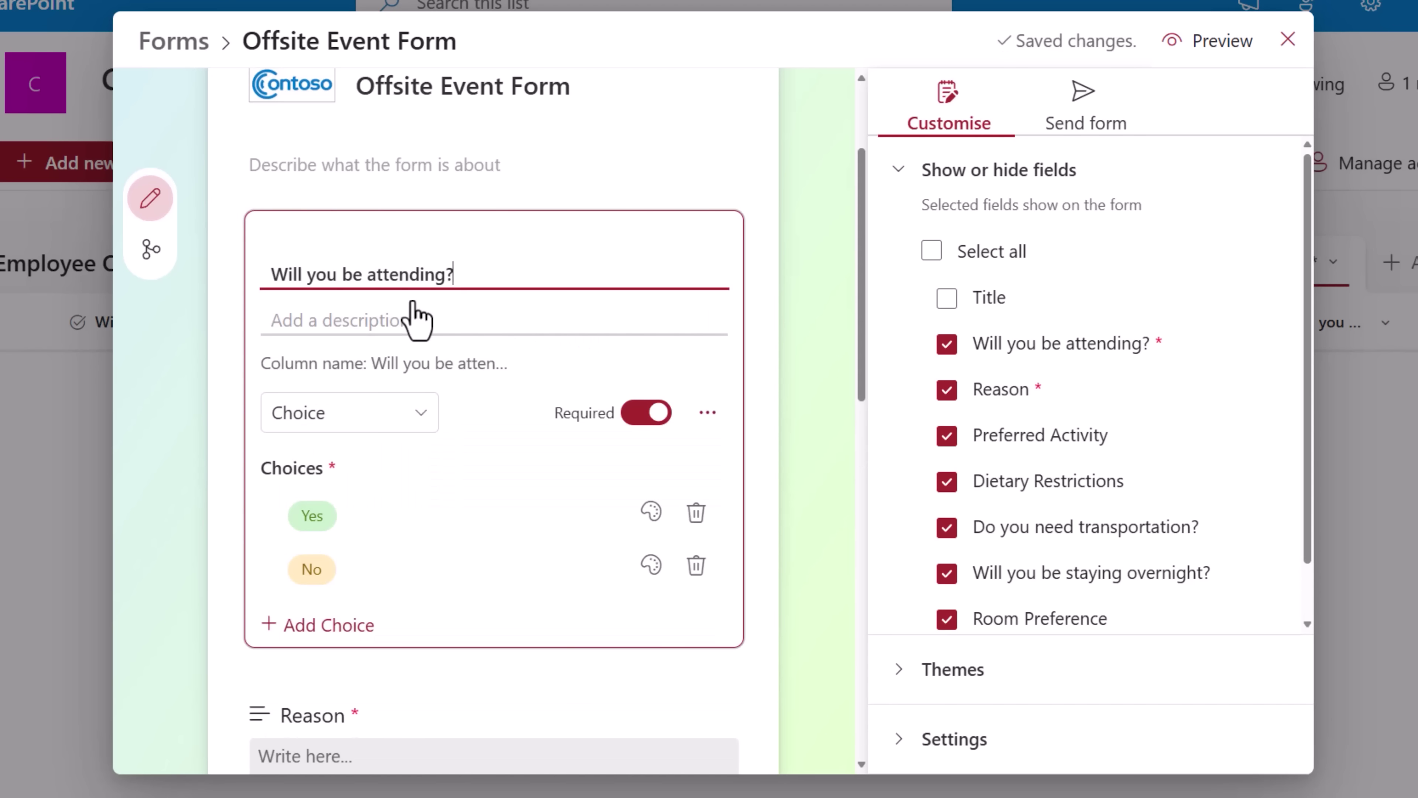
left_click(624, 190)
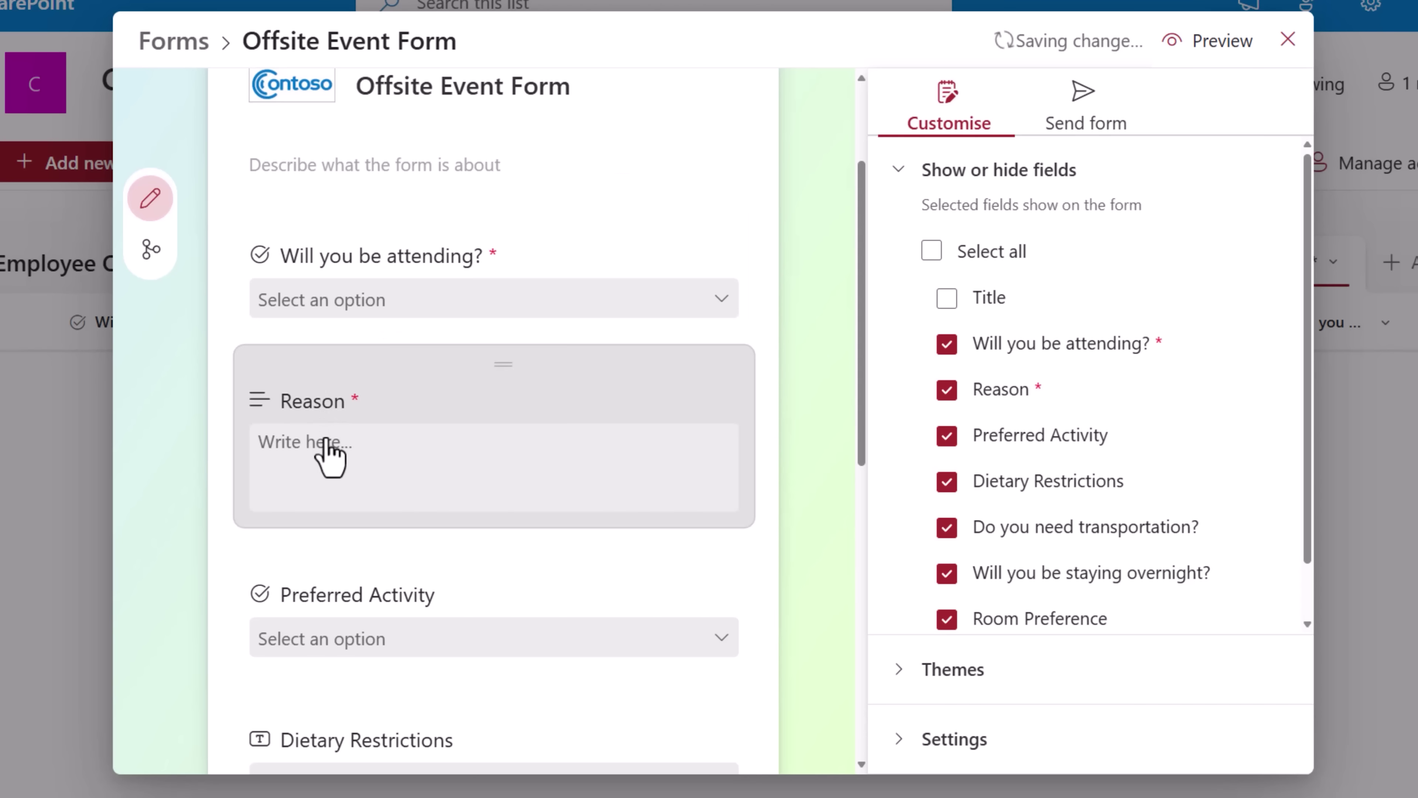
scroll(329, 455, "down", 3)
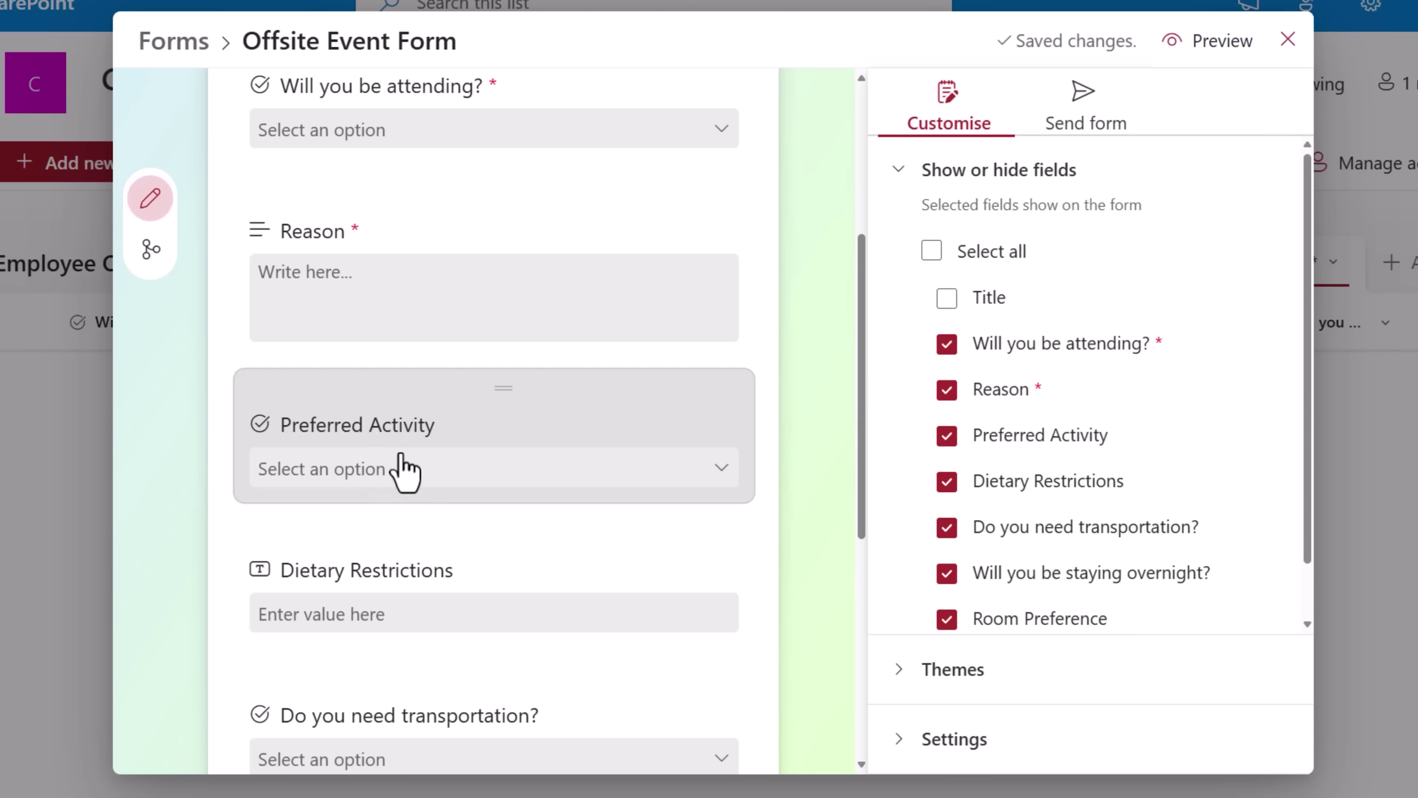
scroll(404, 472, "up", 5)
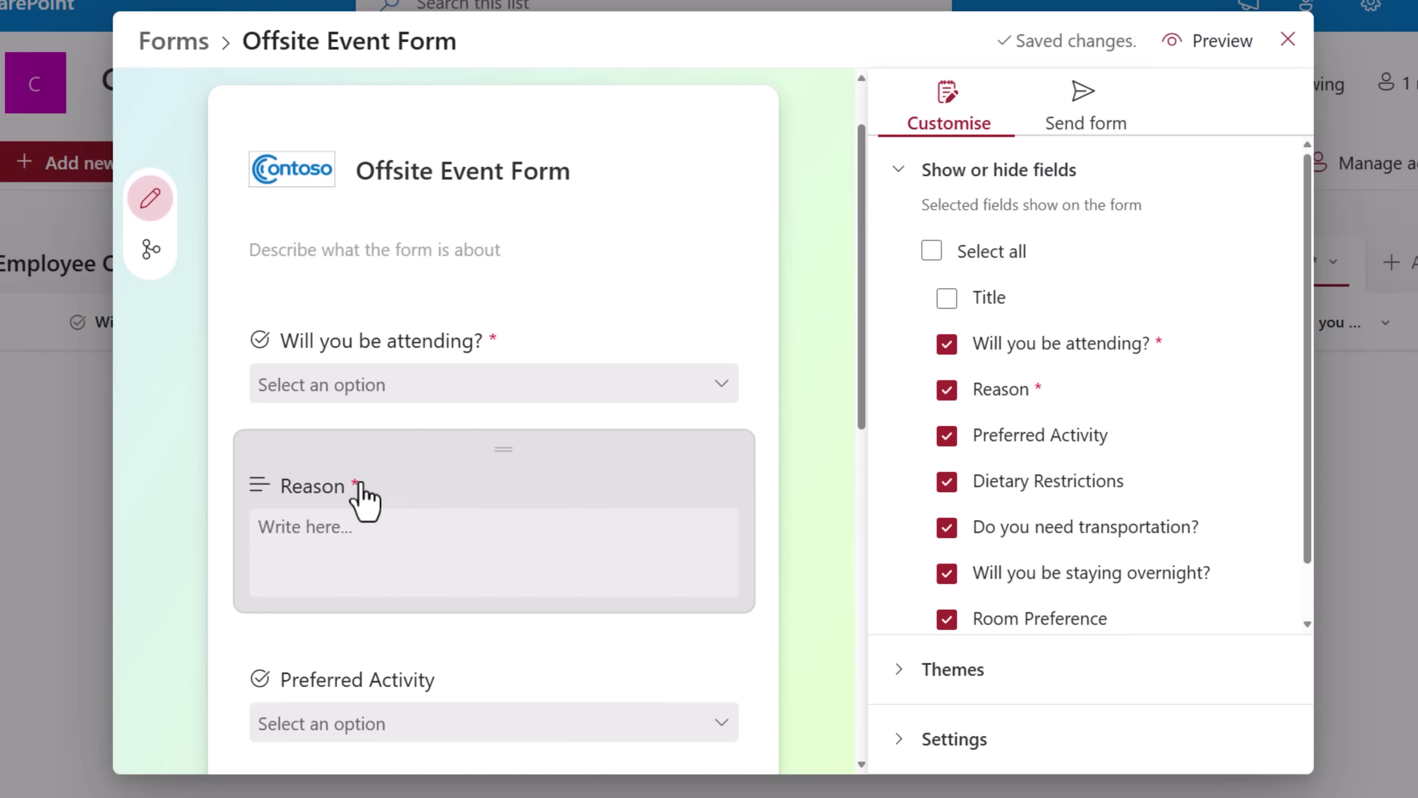
Branch No answers to the Reason question and end the form after Reason.
left_click(148, 252)
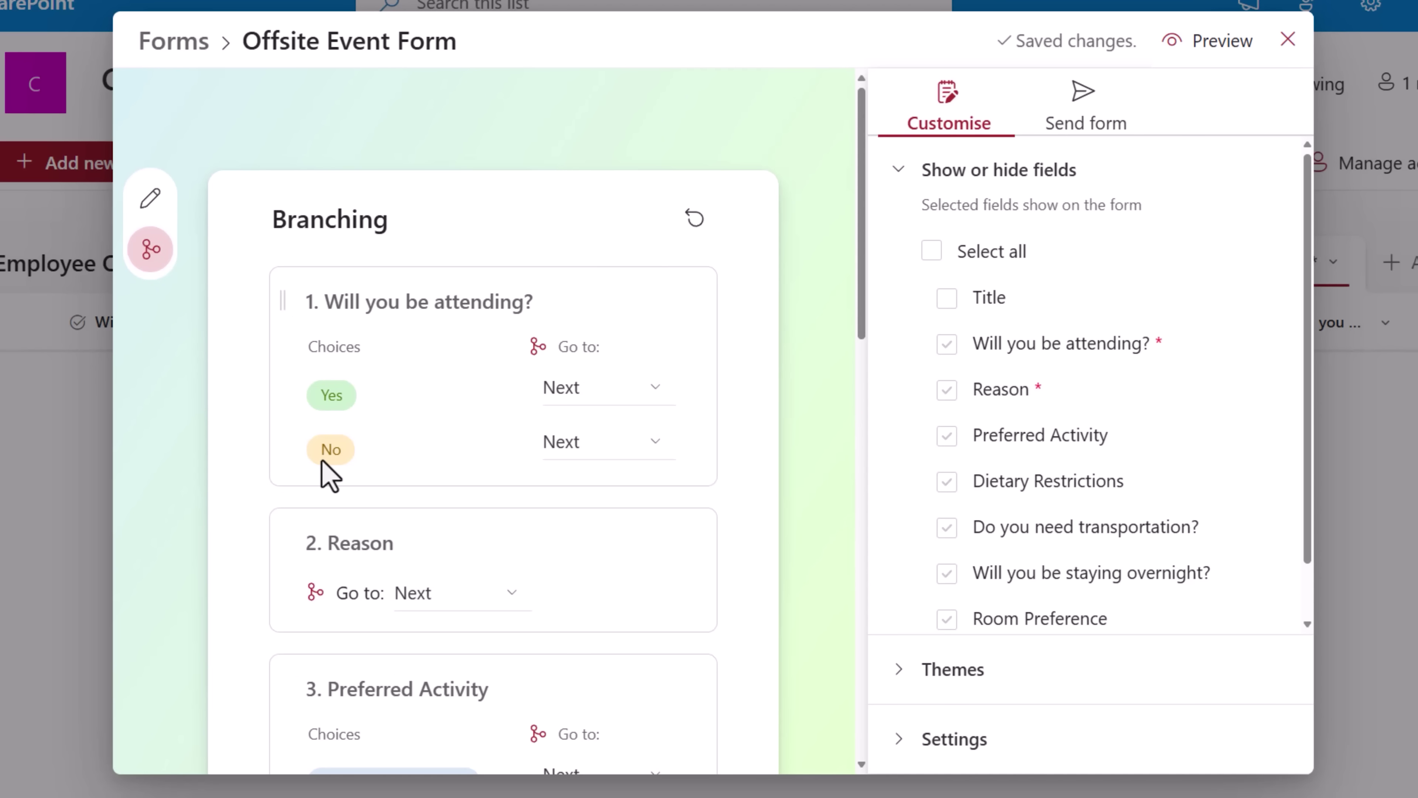
left_click(566, 456)
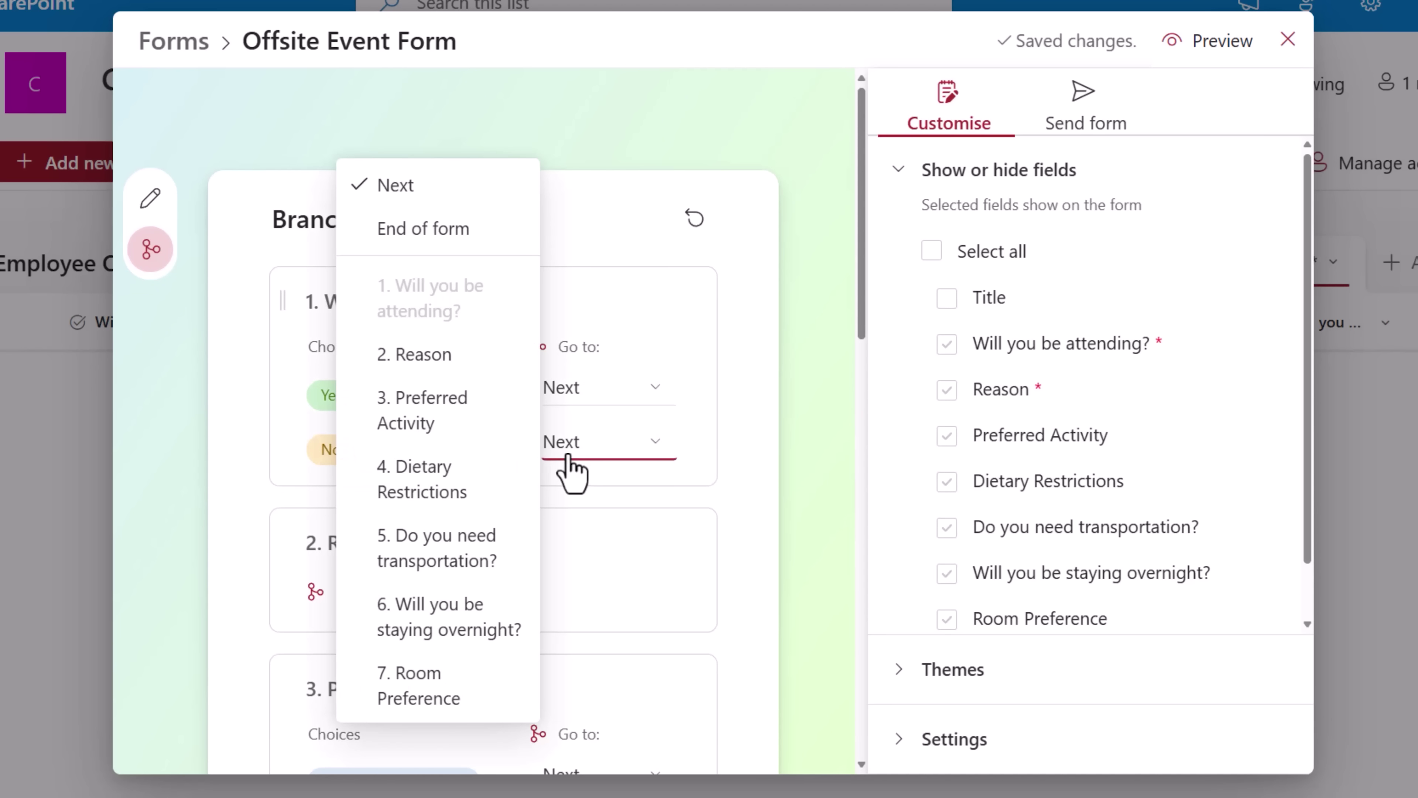
left_click(441, 363)
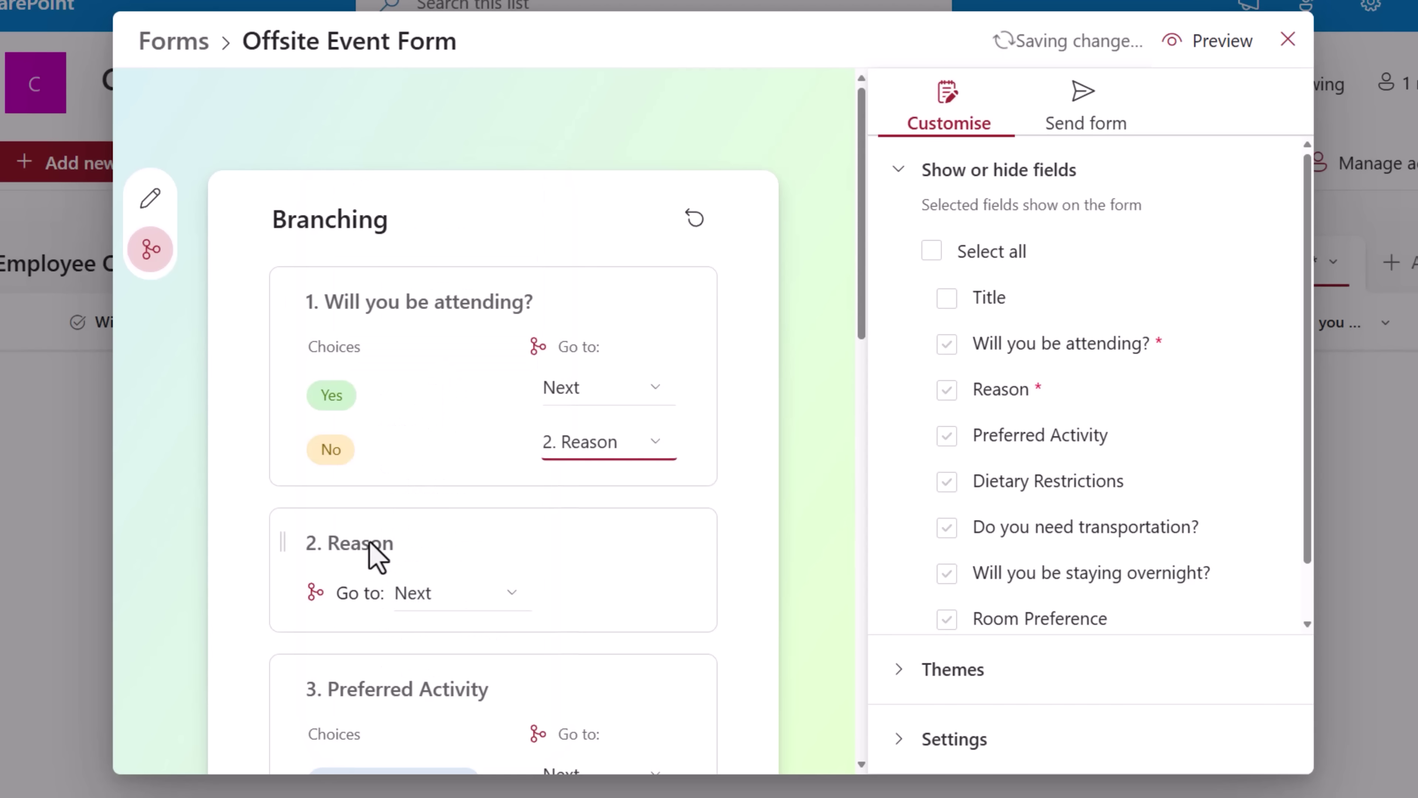
left_click(426, 603)
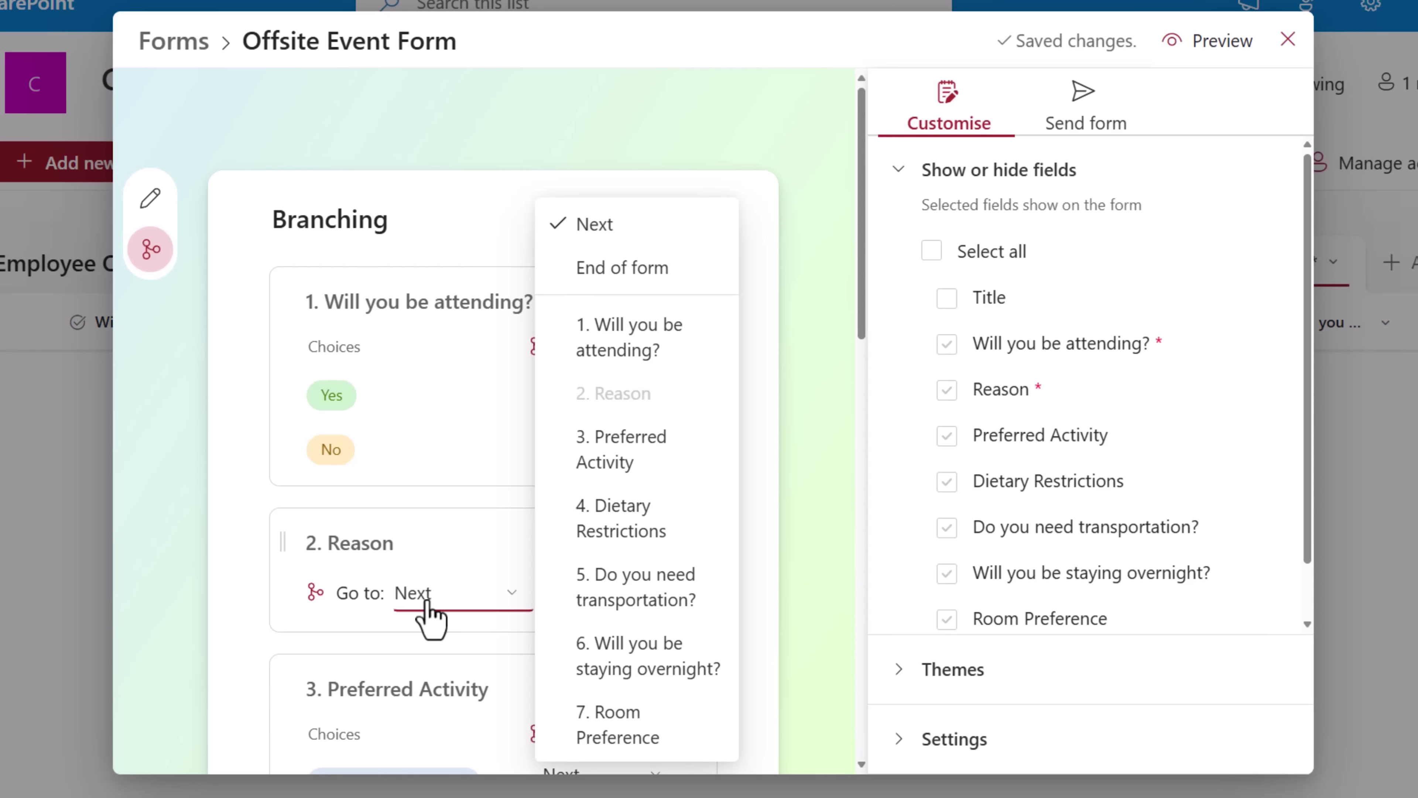
left_click(620, 273)
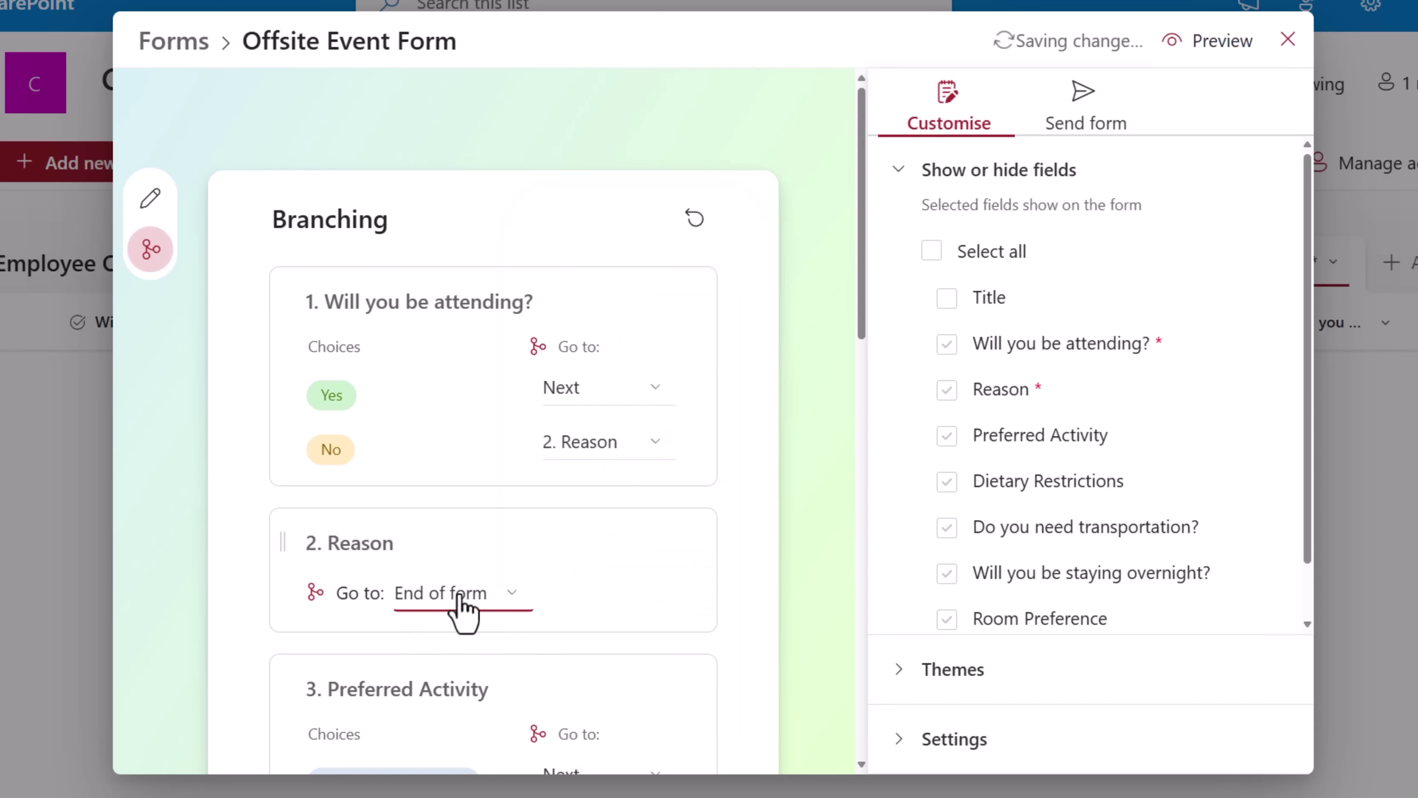
Send Yes answers to Preferred Activity and open the form preview.
scroll(338, 330, "down", 2)
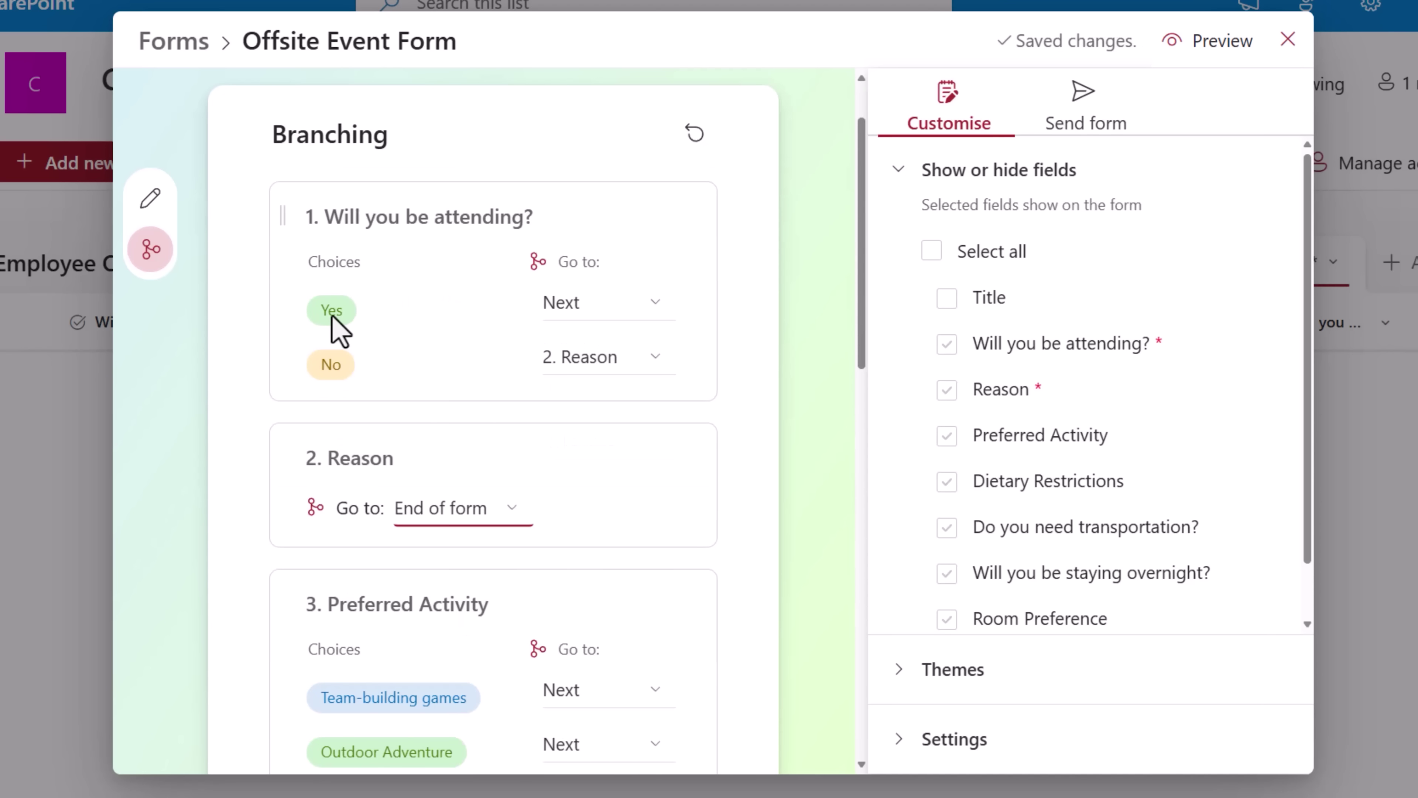
scroll(338, 330, "down", 2)
left_click(576, 223)
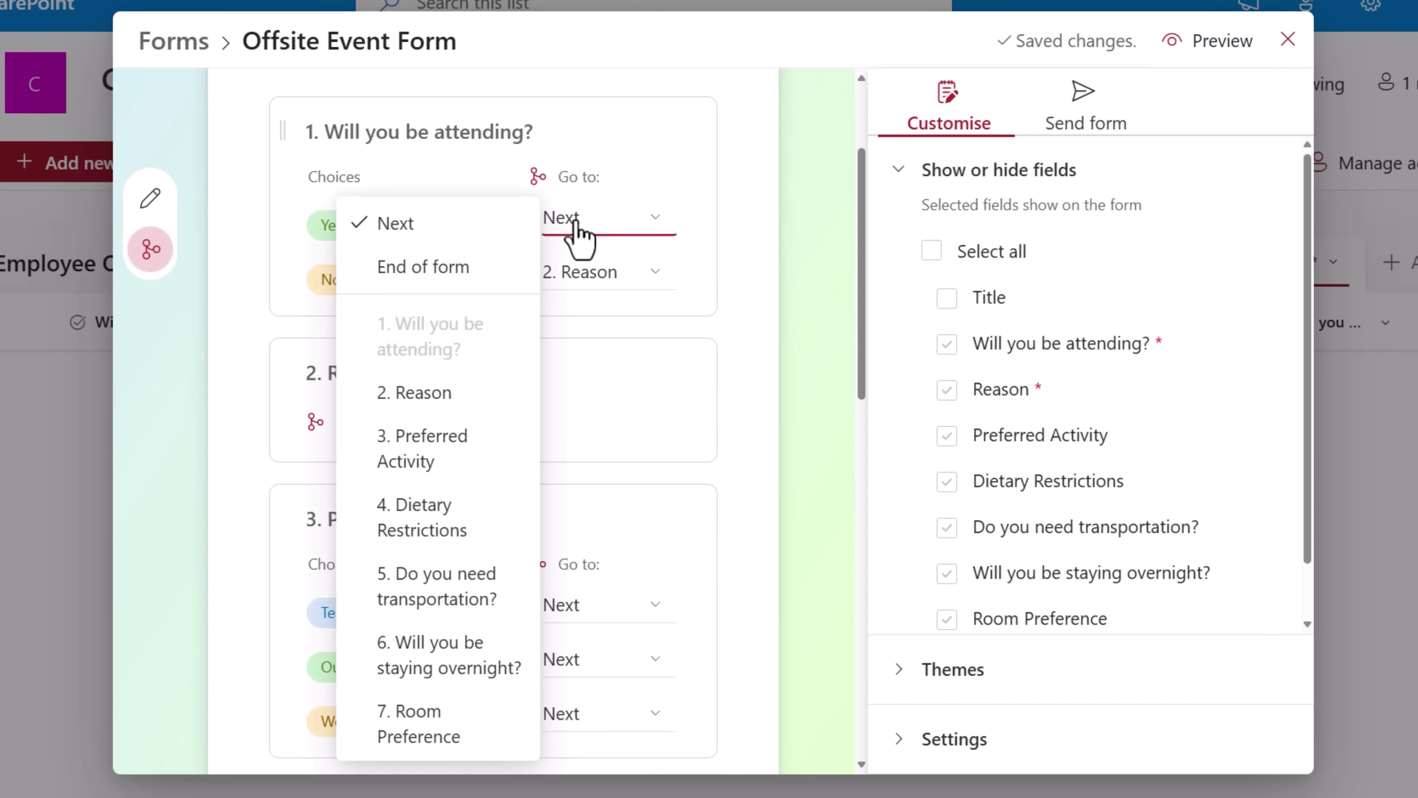
left_click(460, 472)
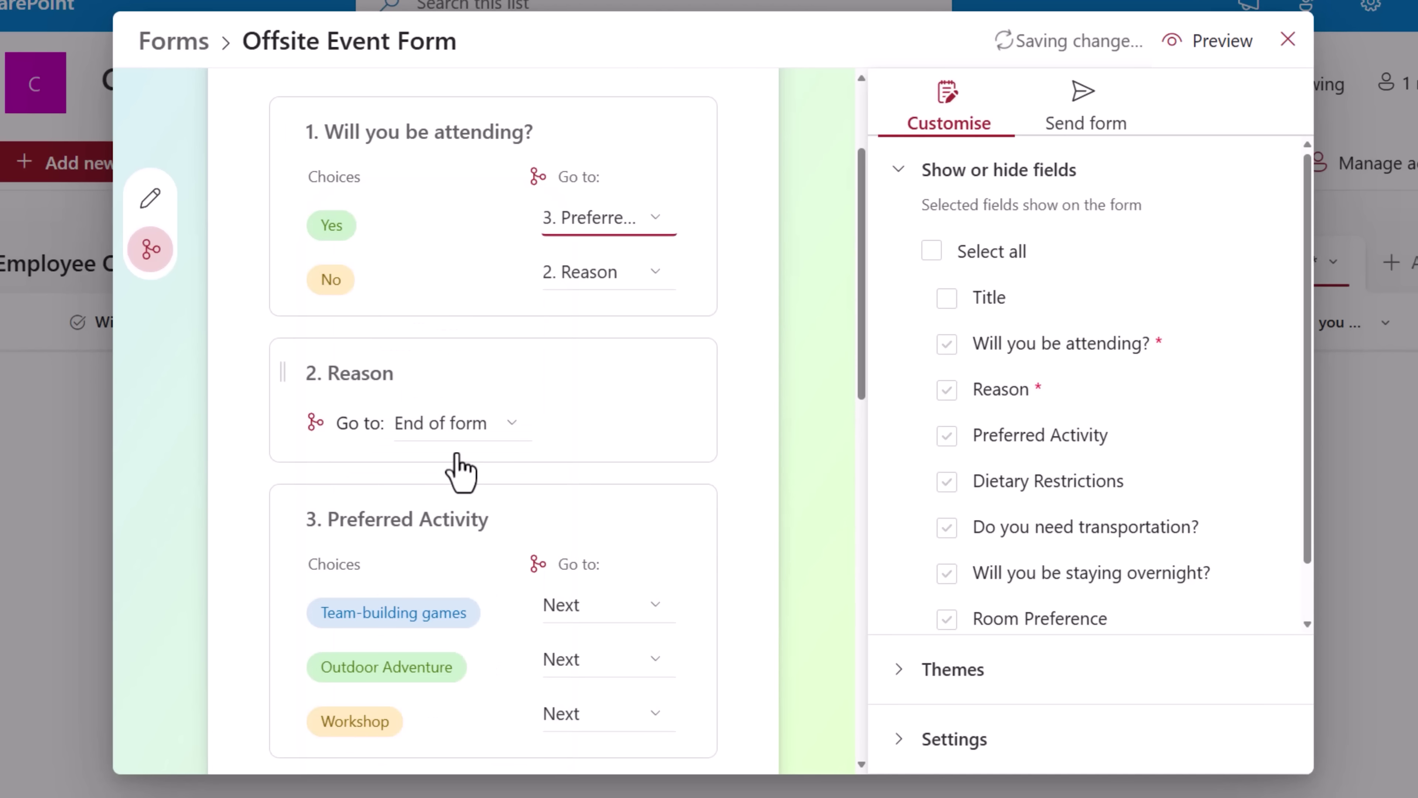
scroll(457, 510, "down", 5)
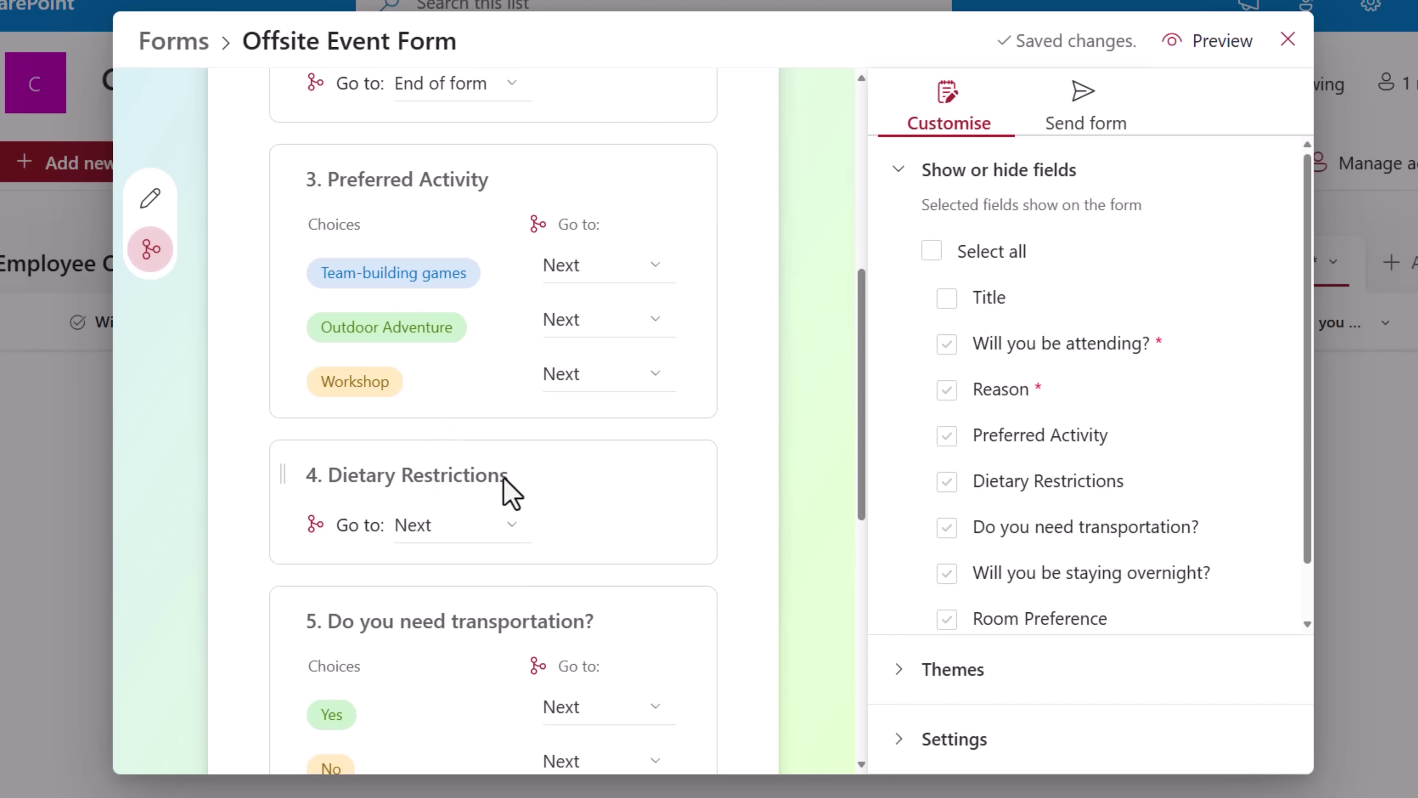
scroll(510, 492, "down", 2)
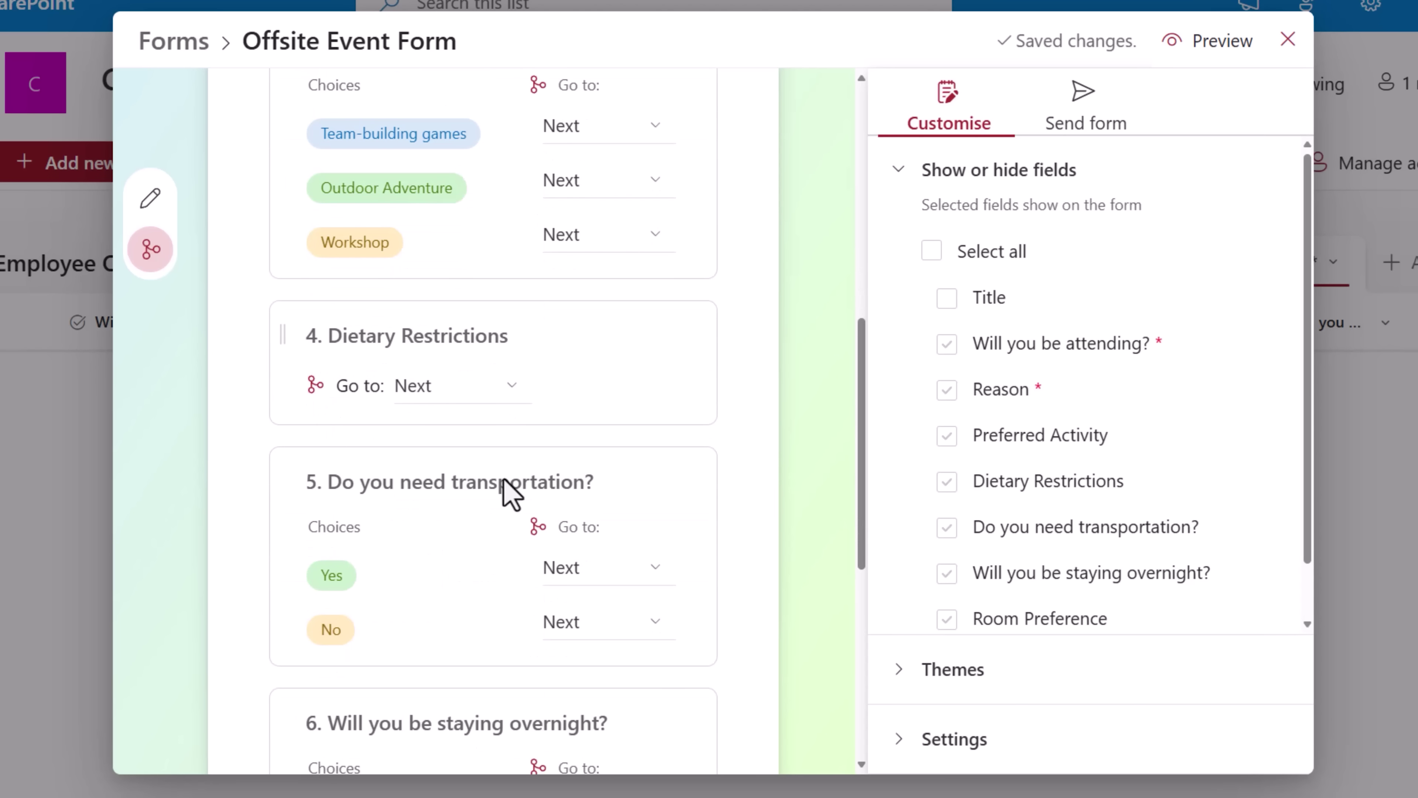
scroll(510, 492, "up", 2)
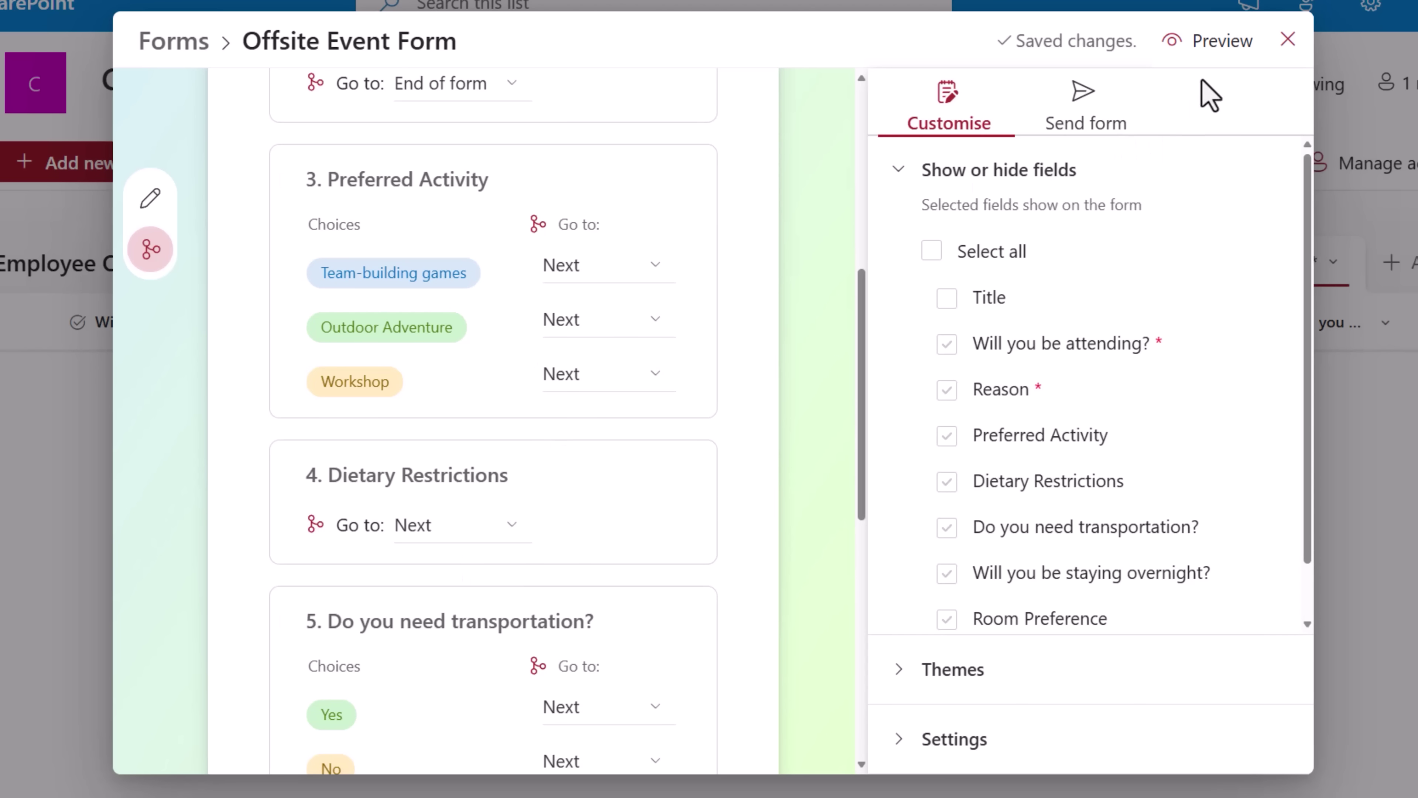
left_click(1207, 41)
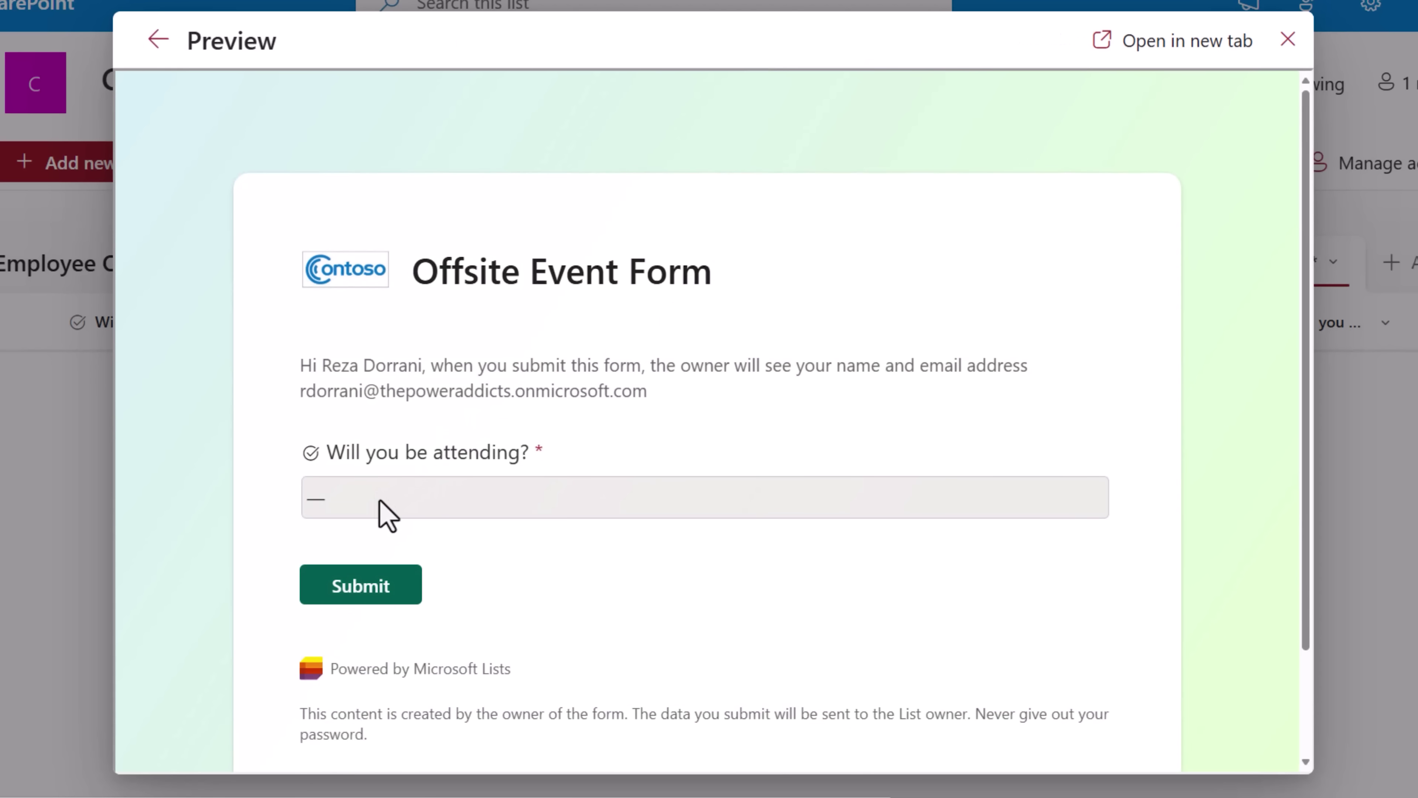
Test submitting empty, then with No, confirming Reason is required.
left_click(372, 593)
left_click(380, 347)
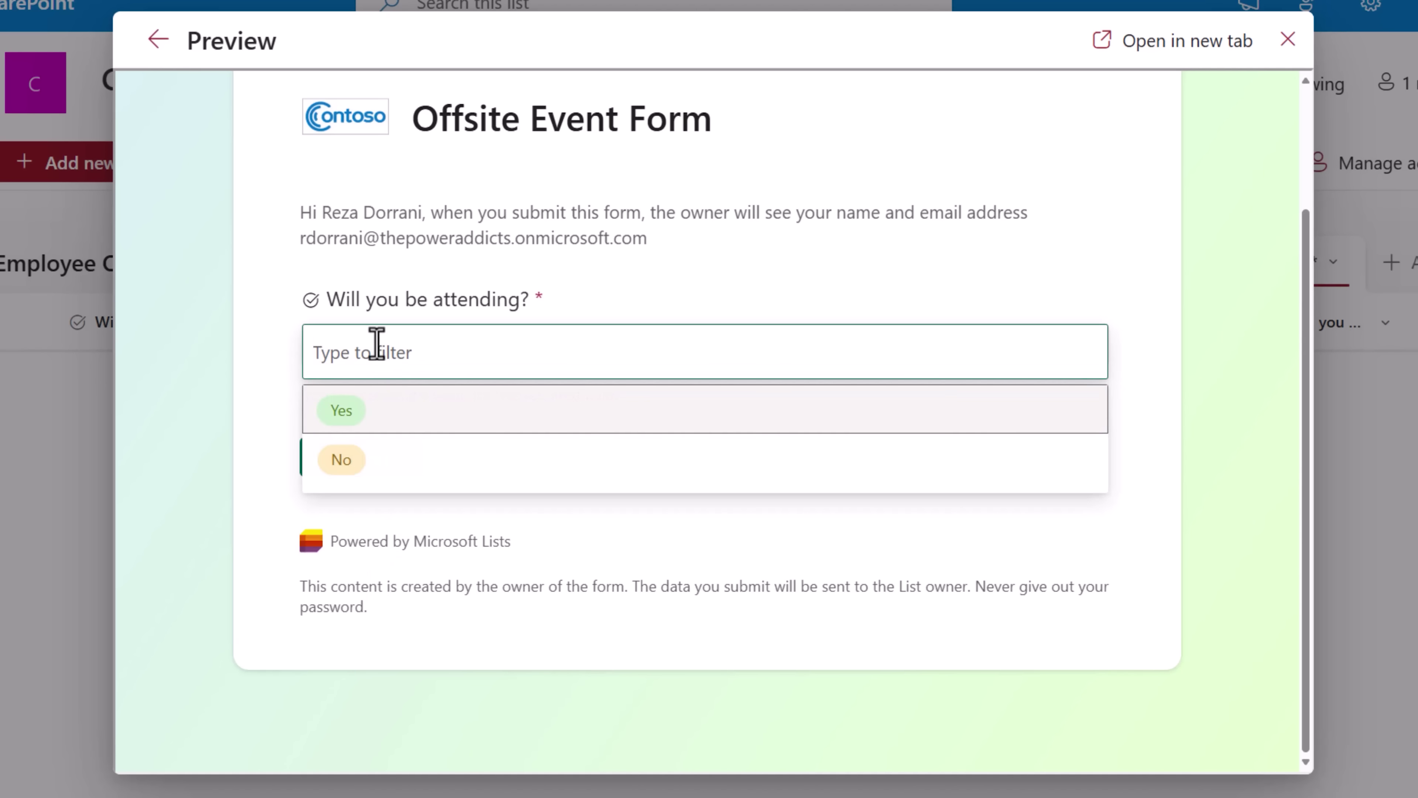
left_click(364, 473)
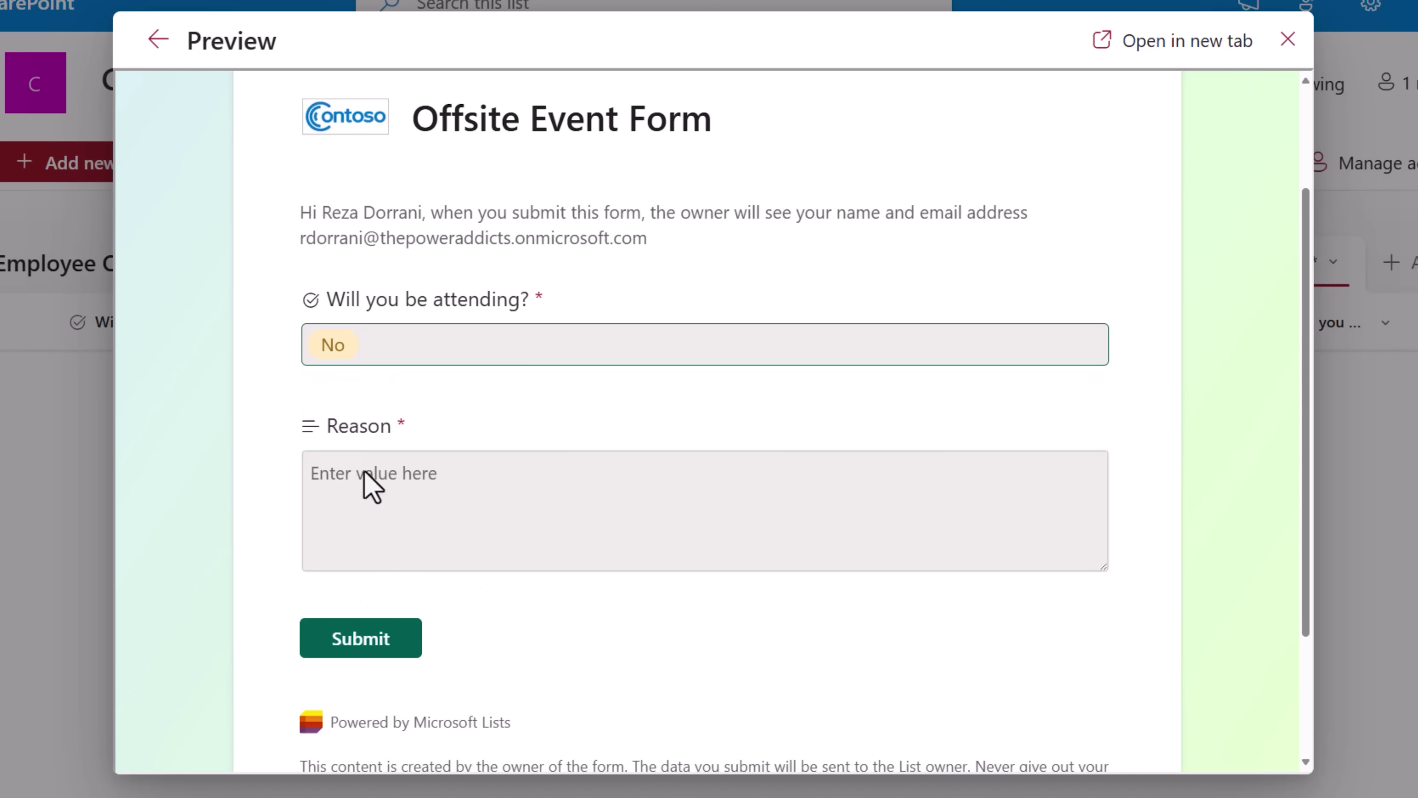
left_click(380, 640)
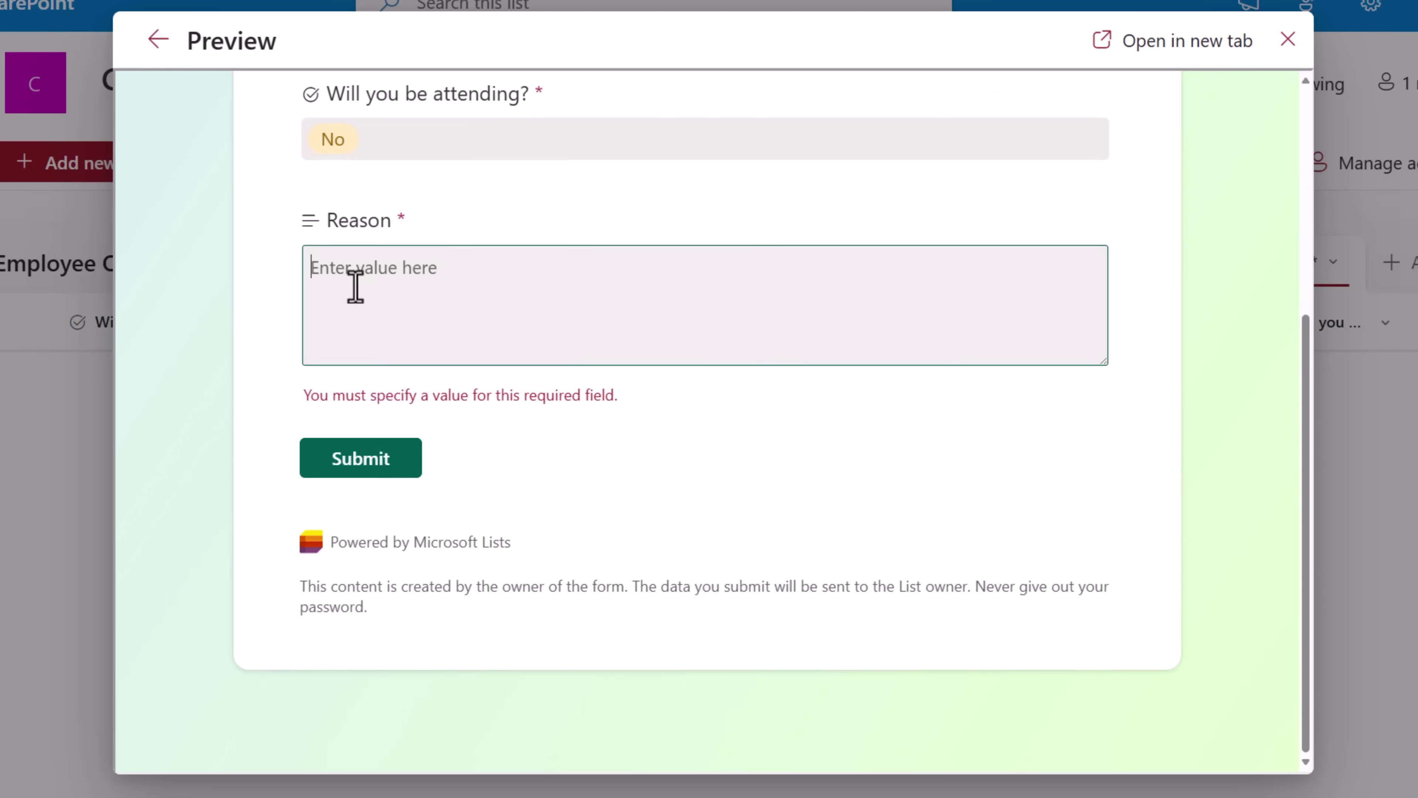
left_click(355, 286)
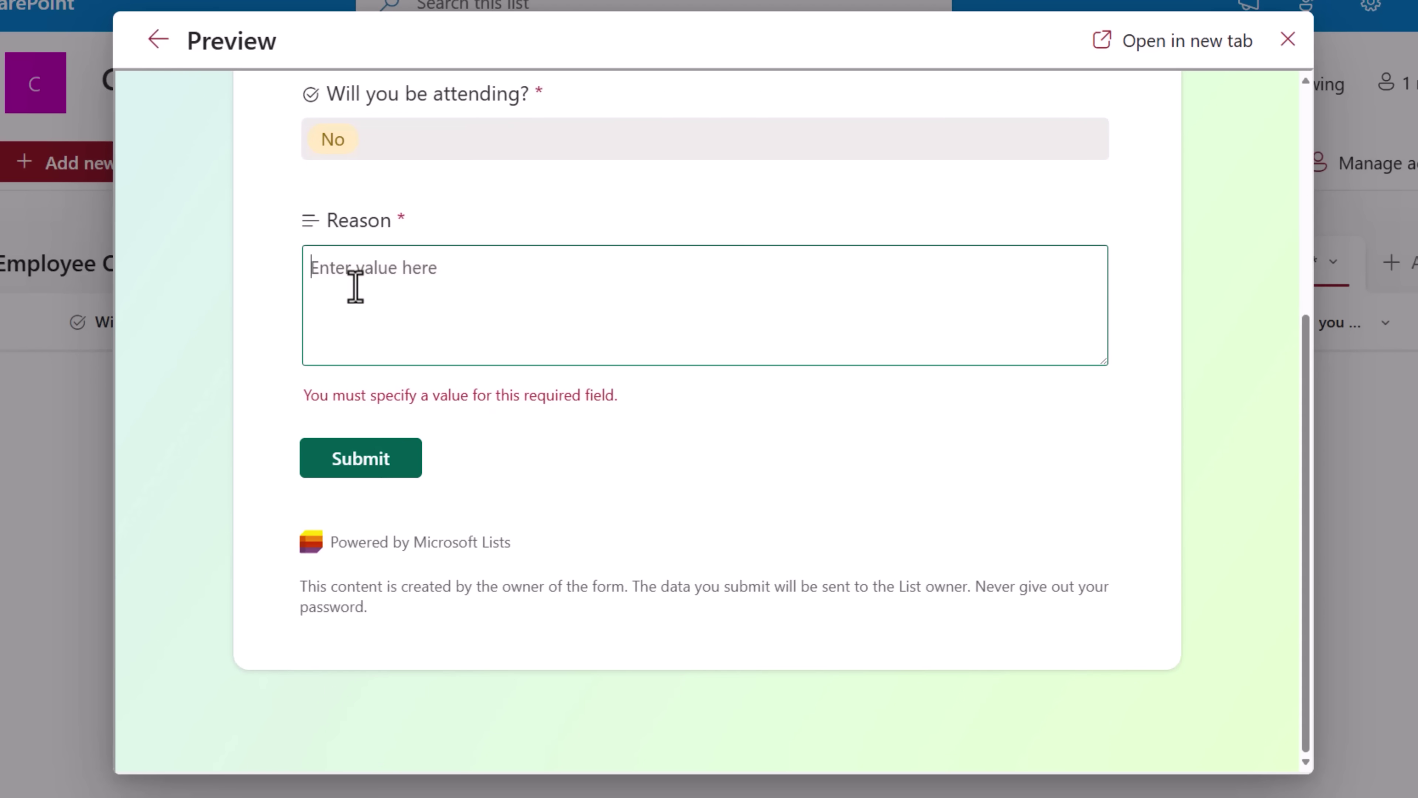
Change the attending answer to Yes and pick Team-building games as preferred activity.
scroll(369, 481, "up", 2)
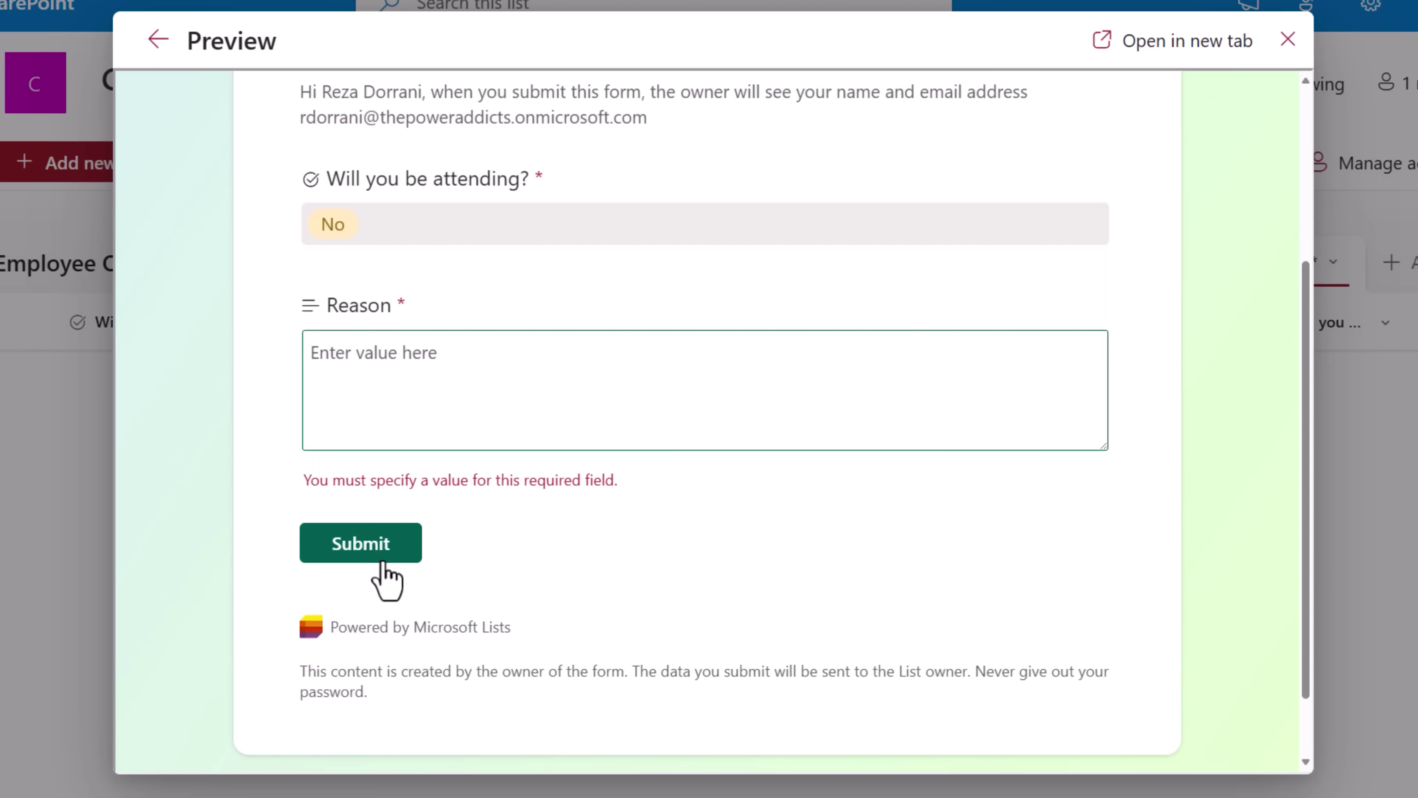
scroll(385, 578, "up", 2)
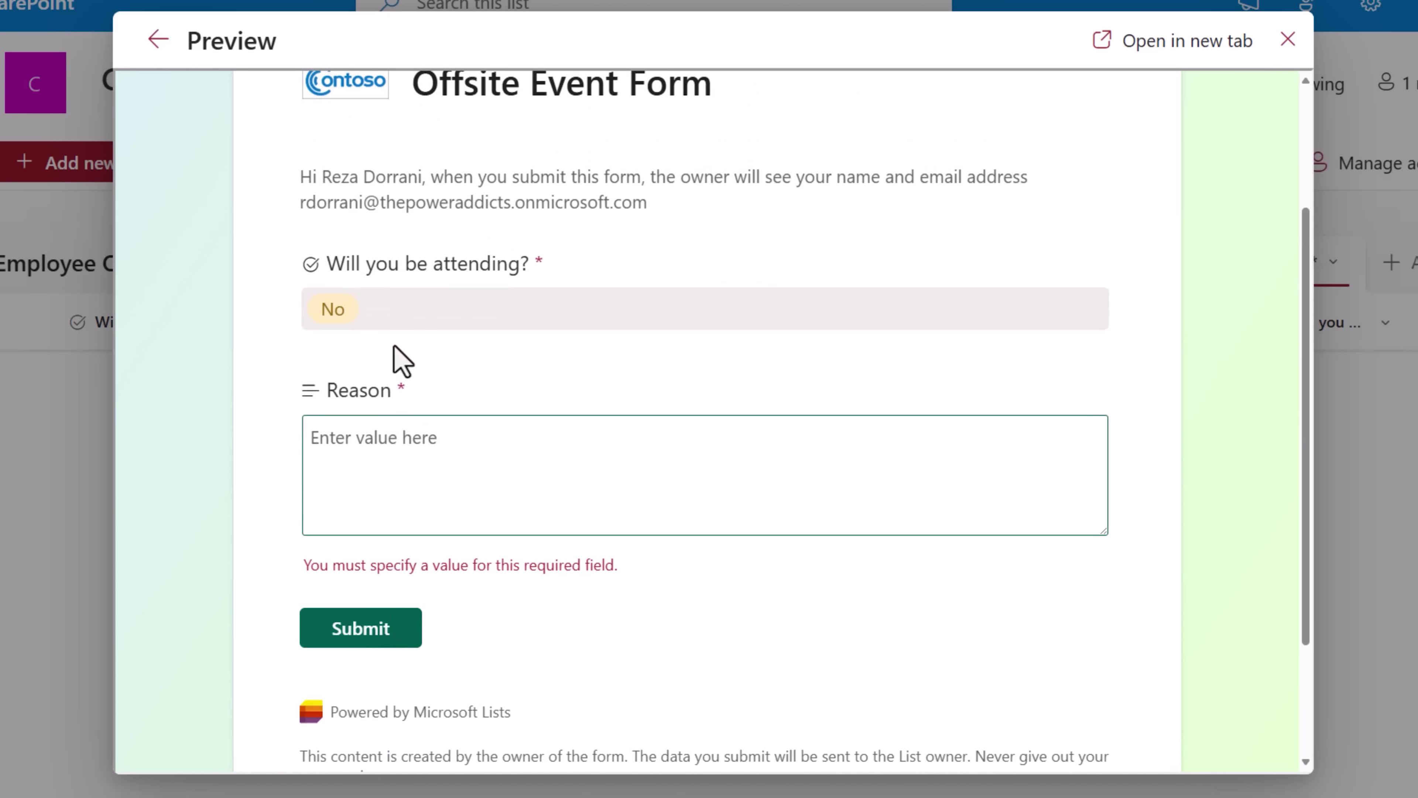
left_click(390, 319)
left_click(376, 430)
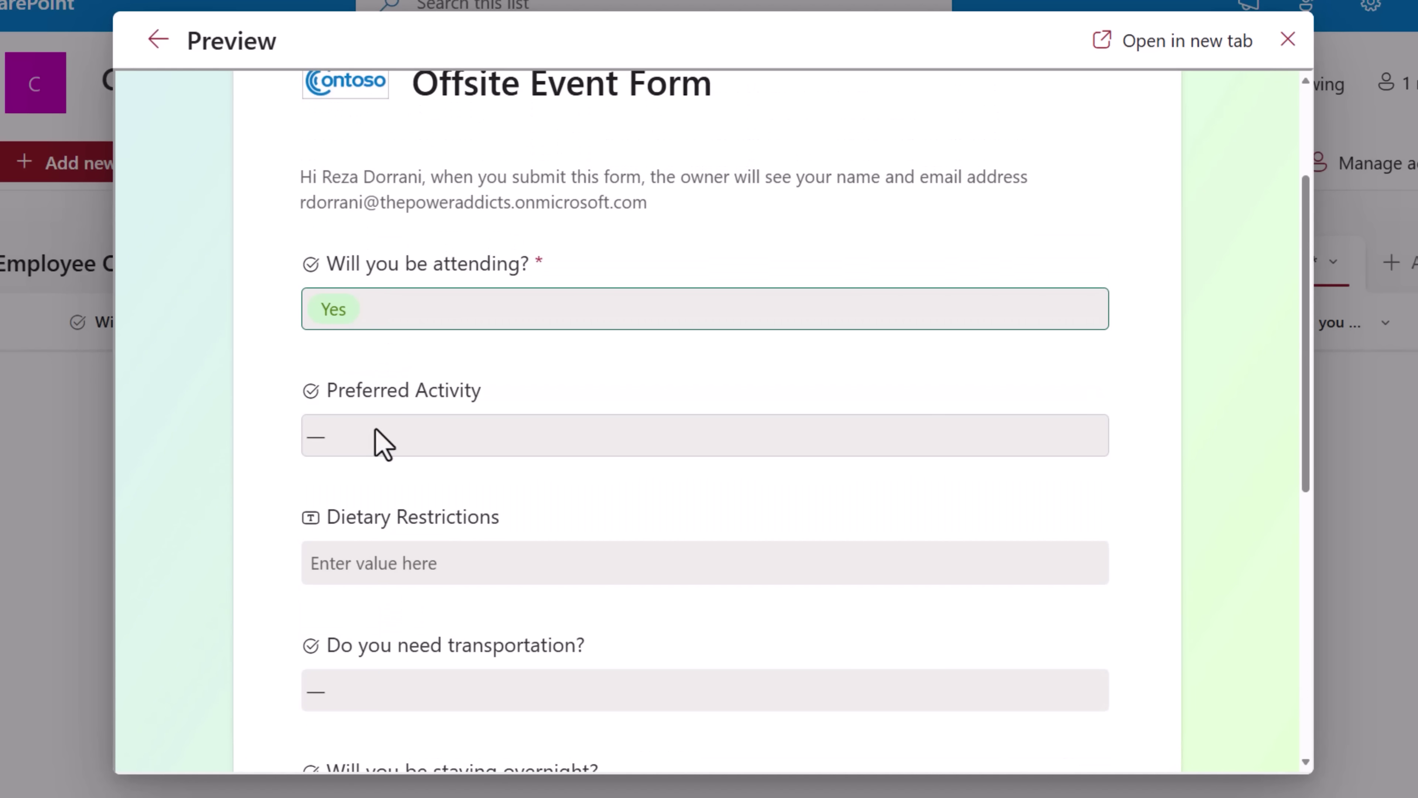
scroll(383, 444, "down", 3)
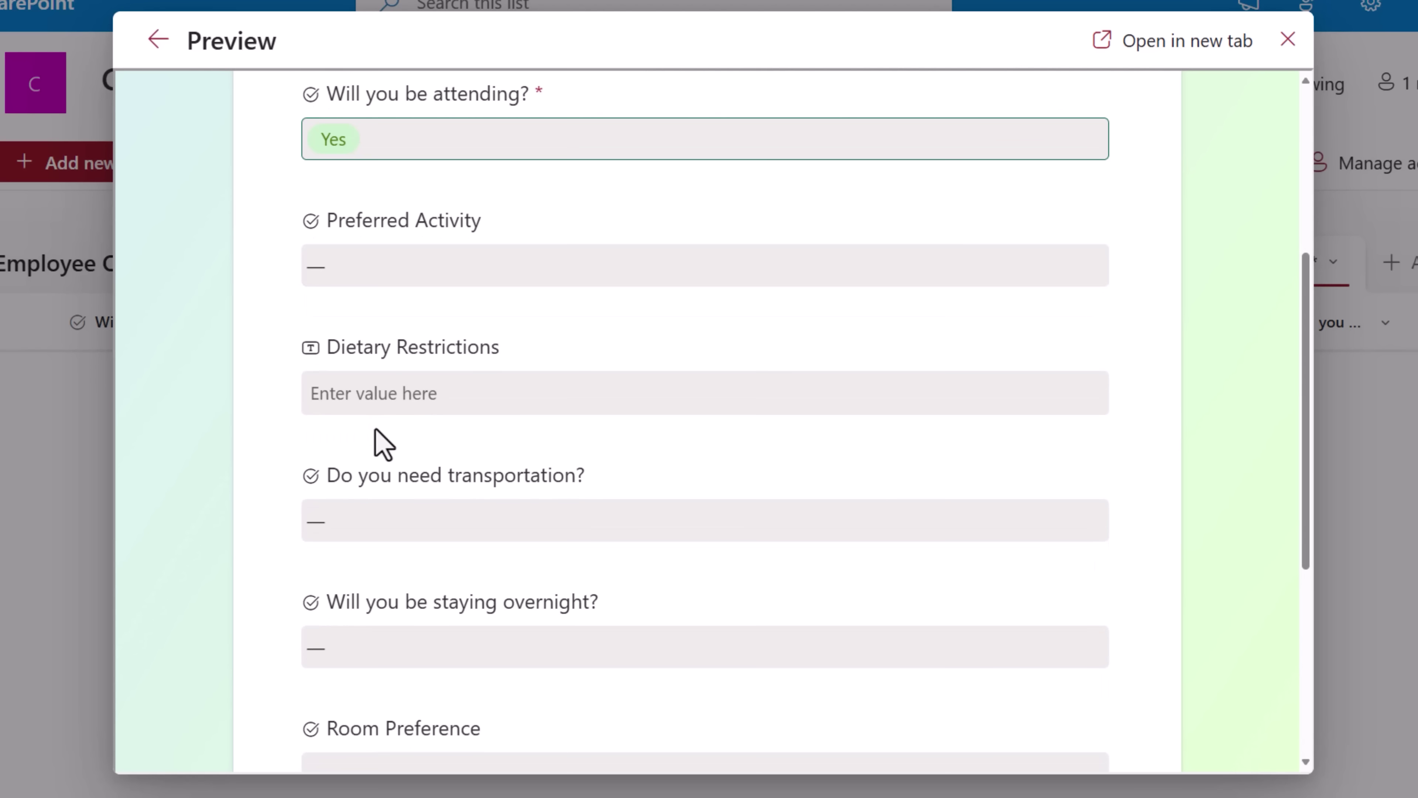
scroll(376, 432, "down", 3)
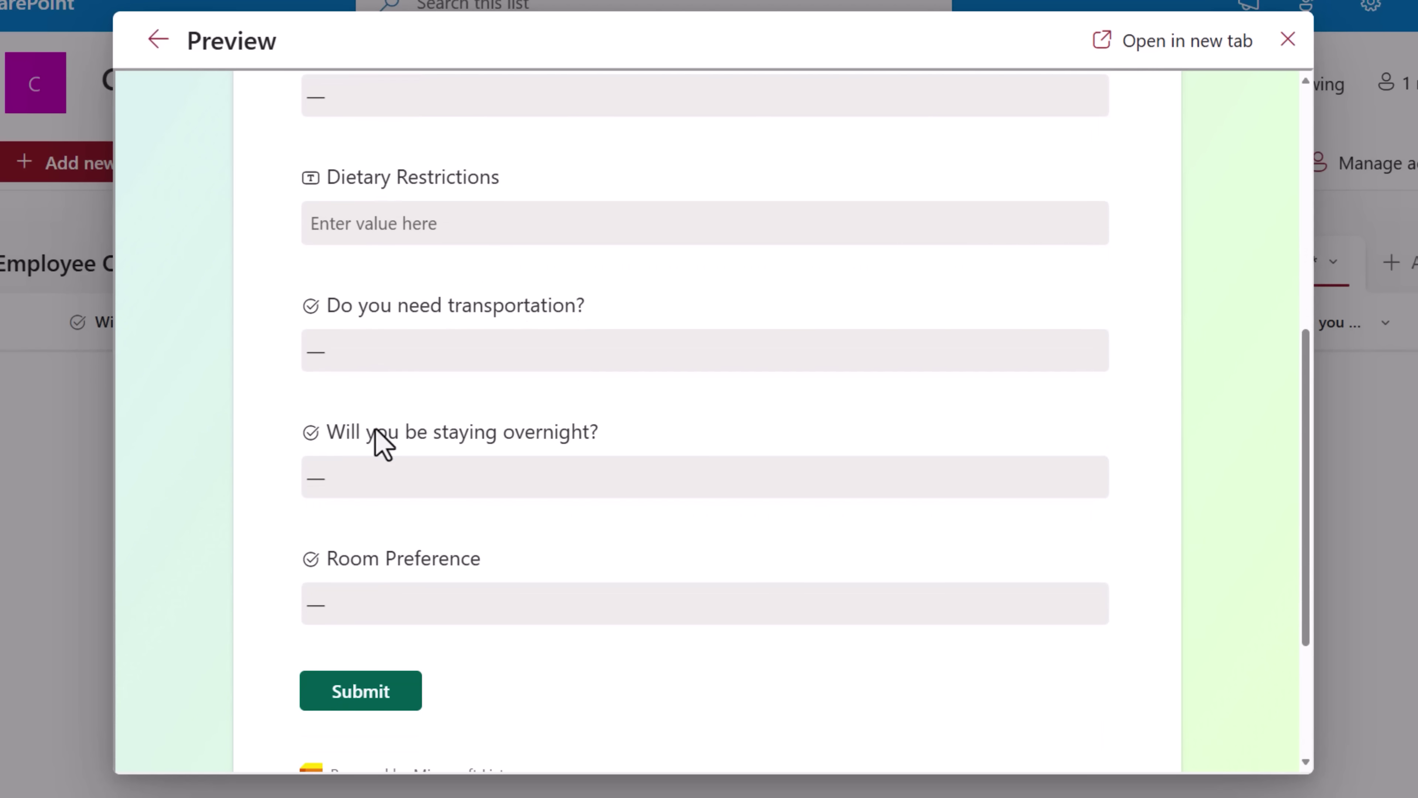
scroll(376, 431, "up", 2)
scroll(383, 445, "up", 2)
left_click(421, 259)
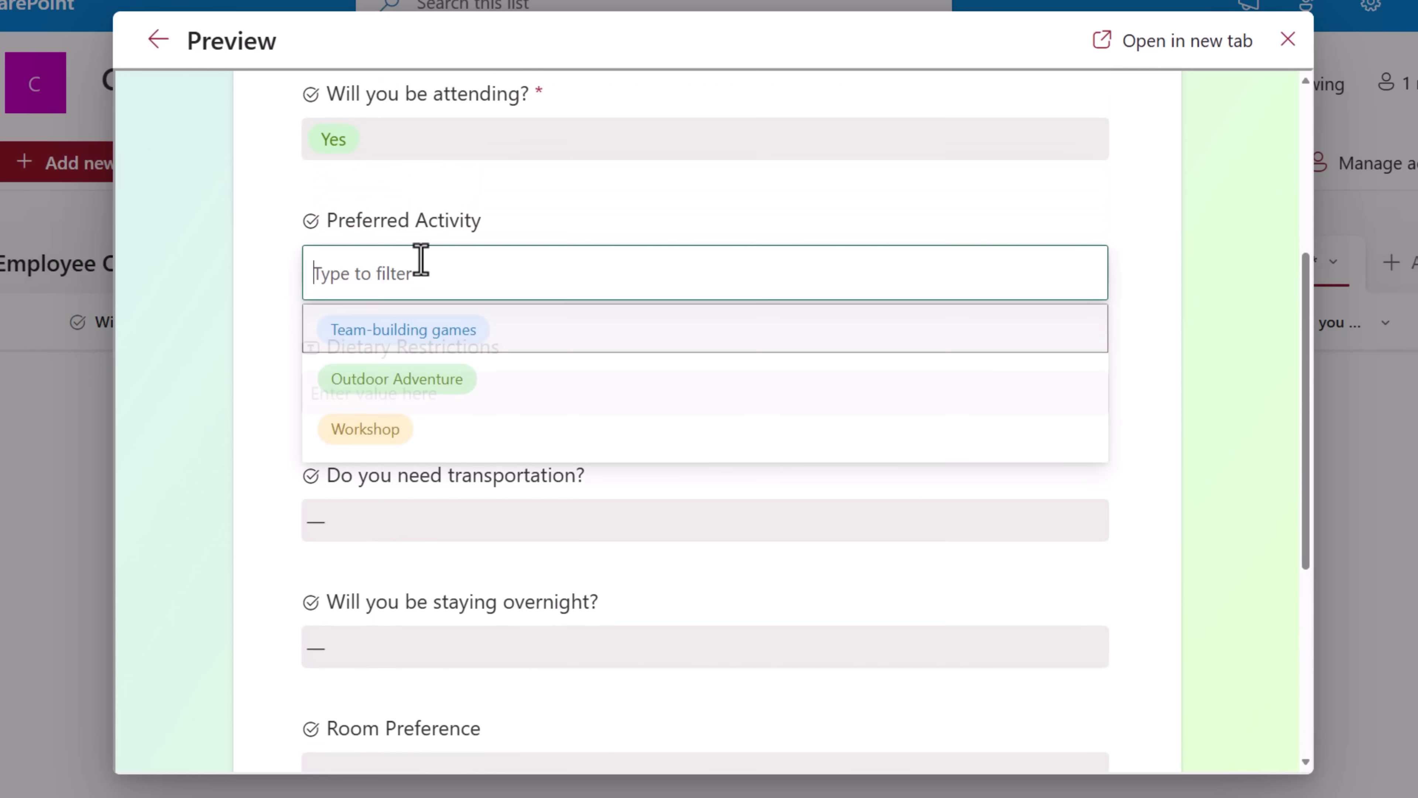
left_click(388, 333)
Enter 'No' for dietary restrictions, check the transportation choices, and exit the preview.
left_click(391, 398)
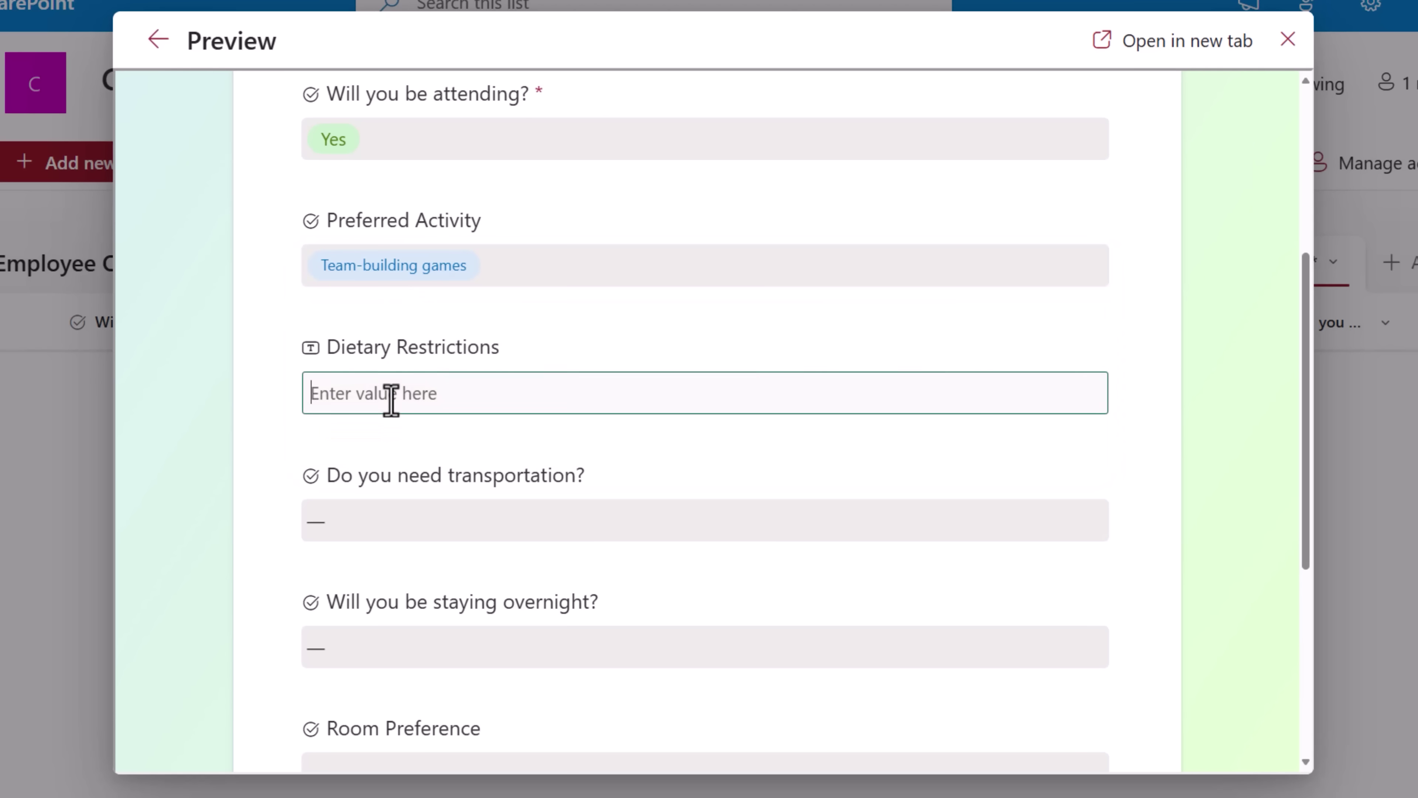
type("No")
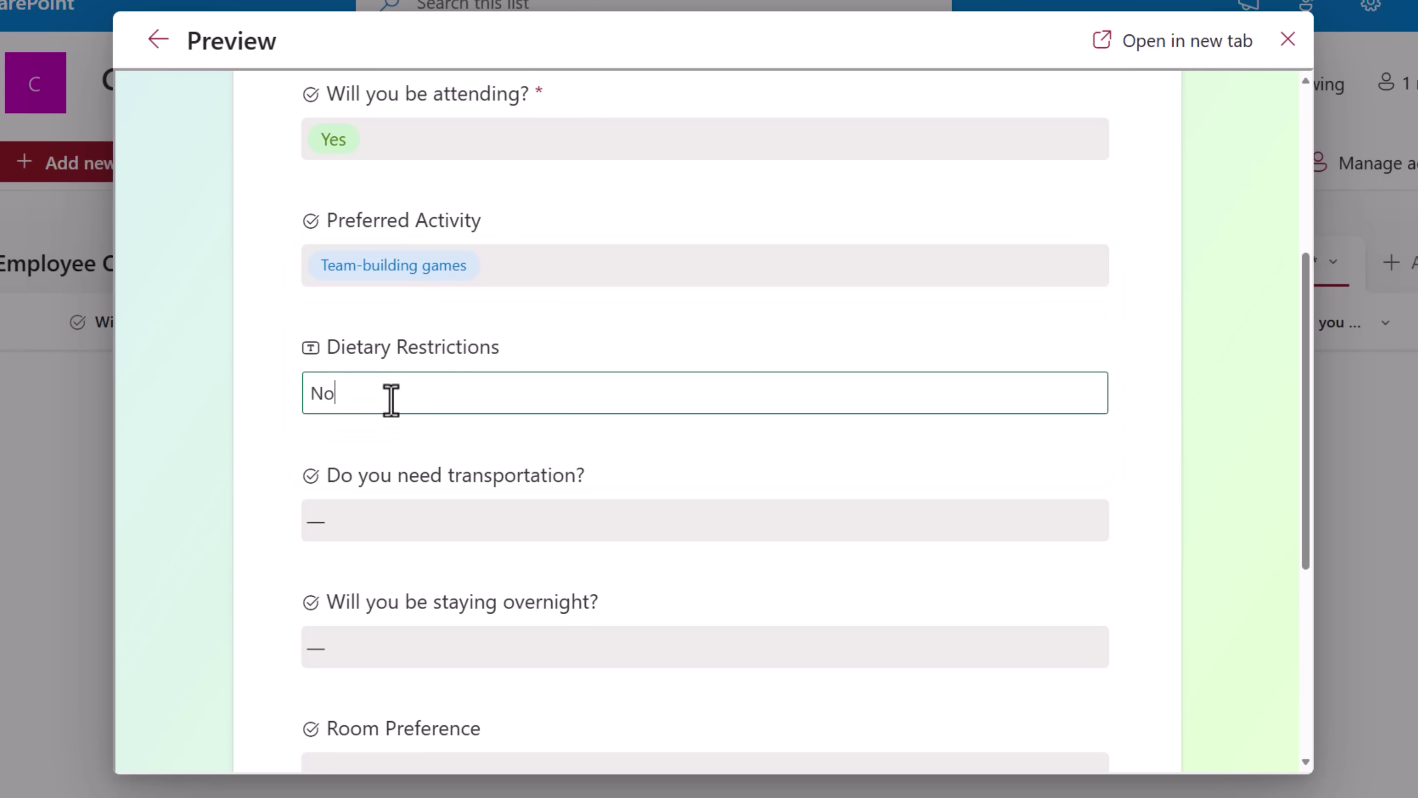
scroll(391, 400, "down", 2)
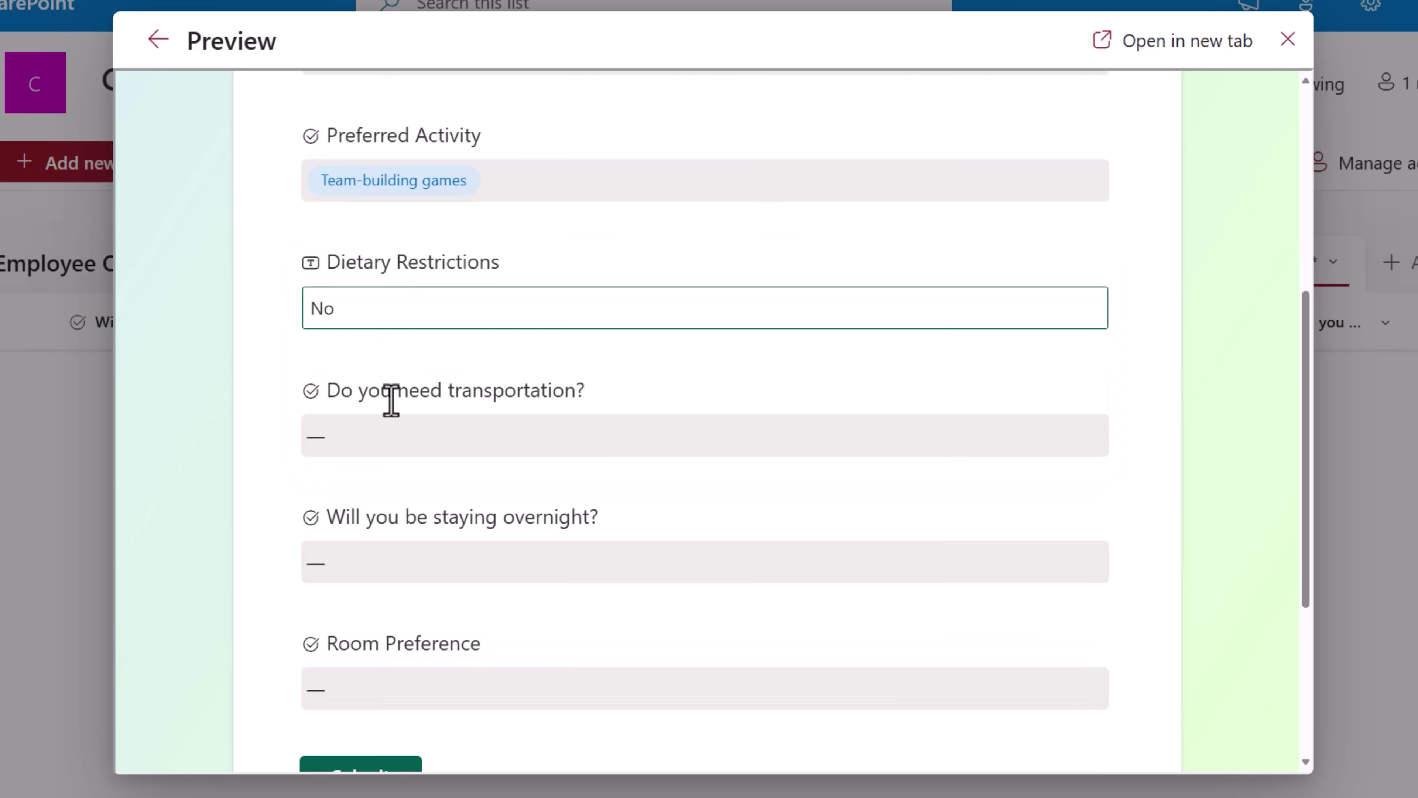
left_click(431, 434)
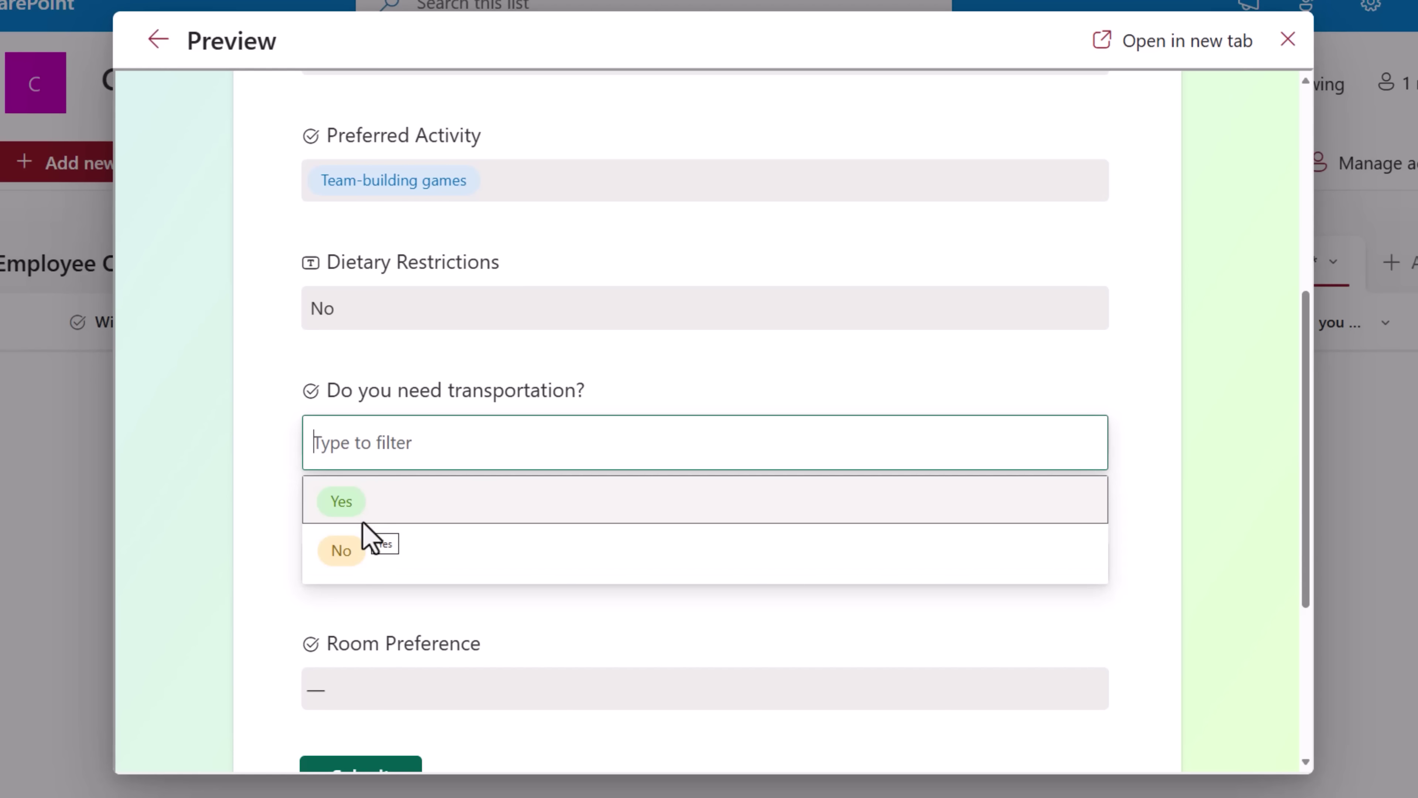
left_click(158, 40)
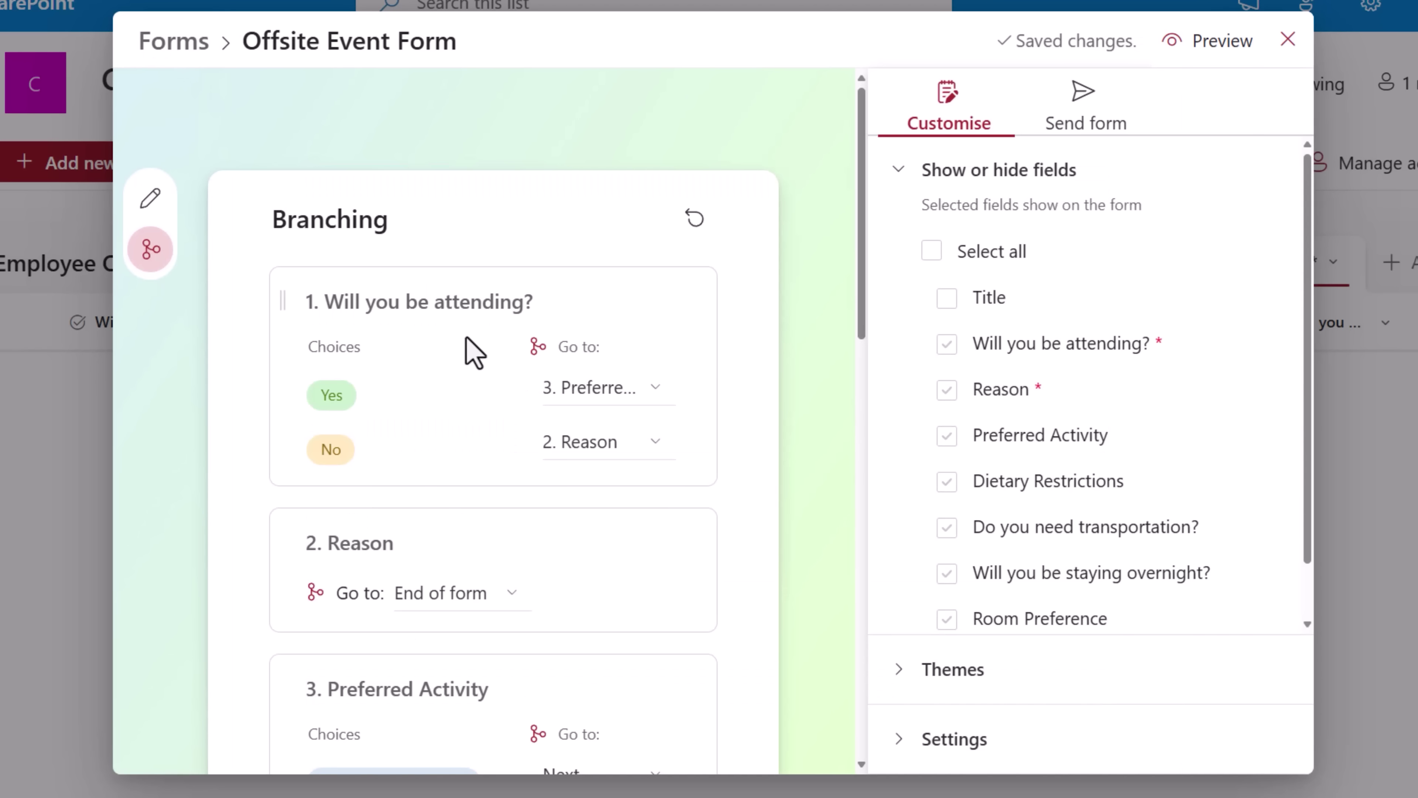
Add a required Location field 'Pickup Location' and drag it below the transportation question.
scroll(456, 476, "down", 8)
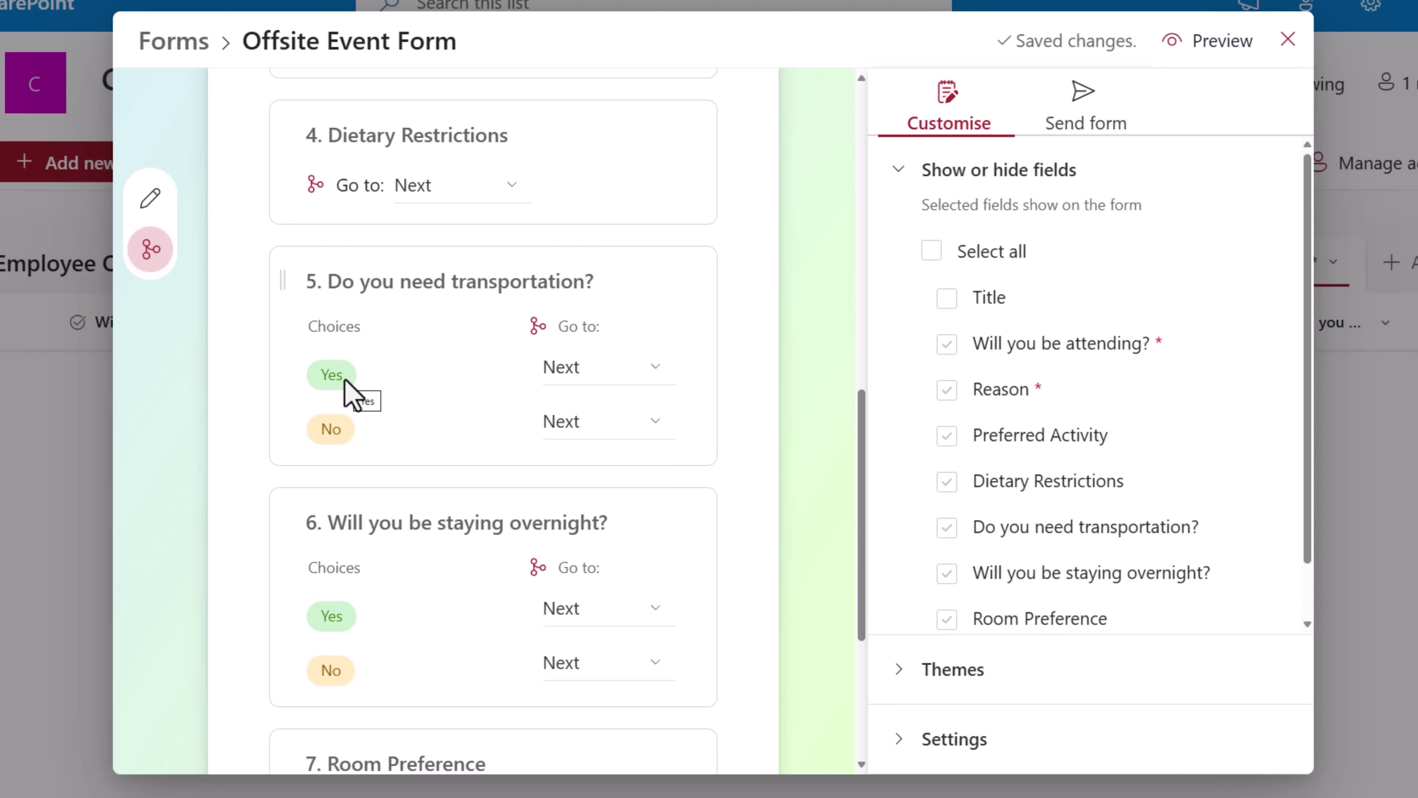
left_click(146, 204)
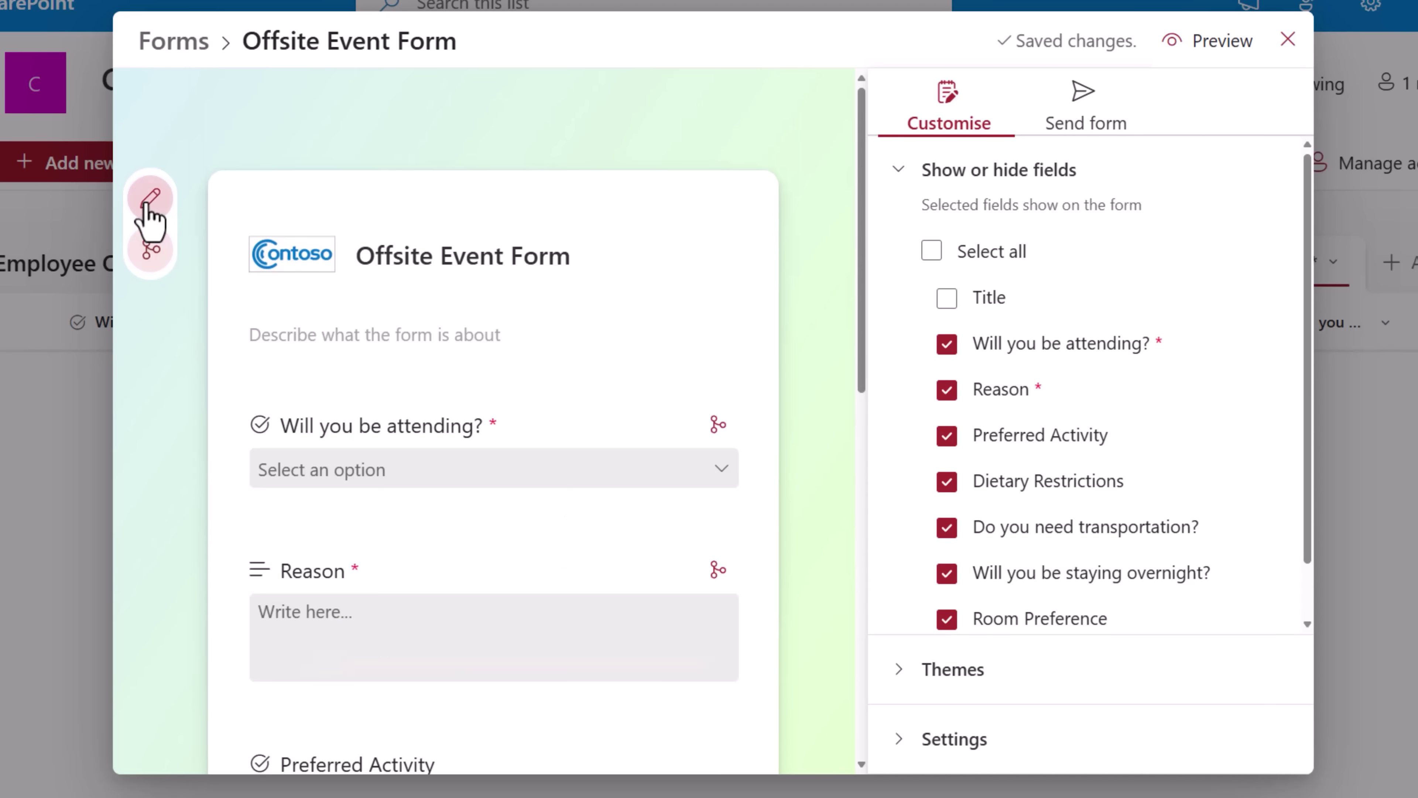
scroll(441, 558, "down", 10)
scroll(352, 620, "down", 2)
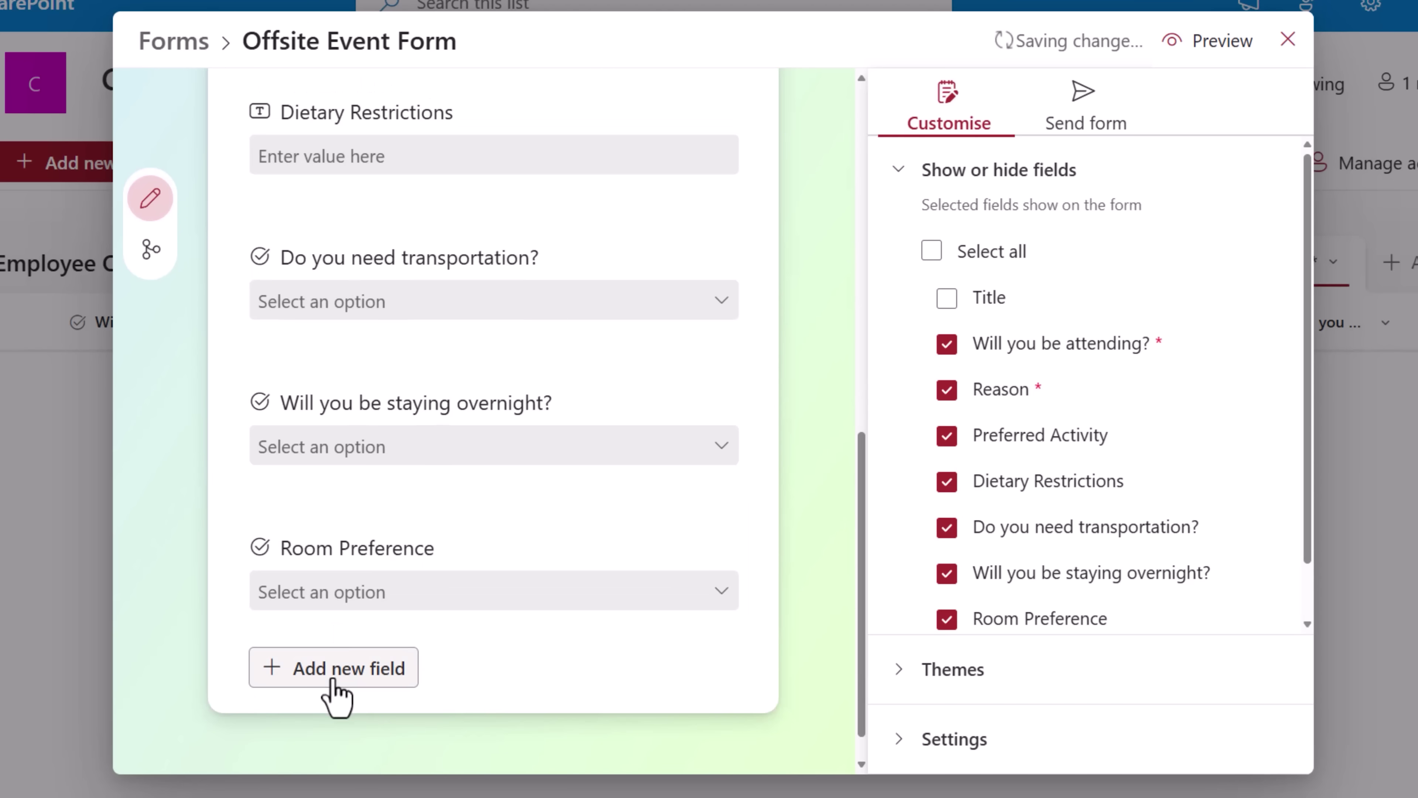
left_click(334, 679)
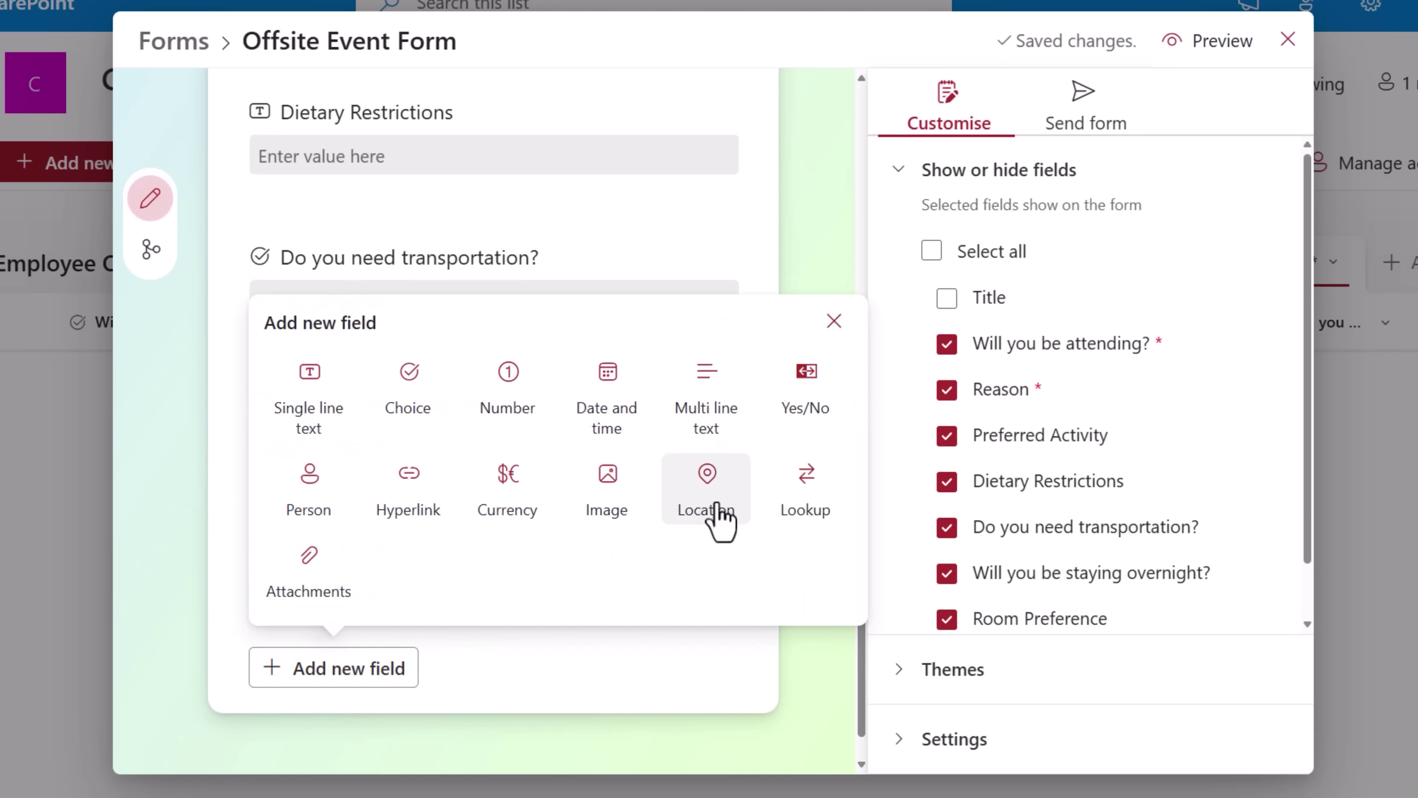
left_click(707, 486)
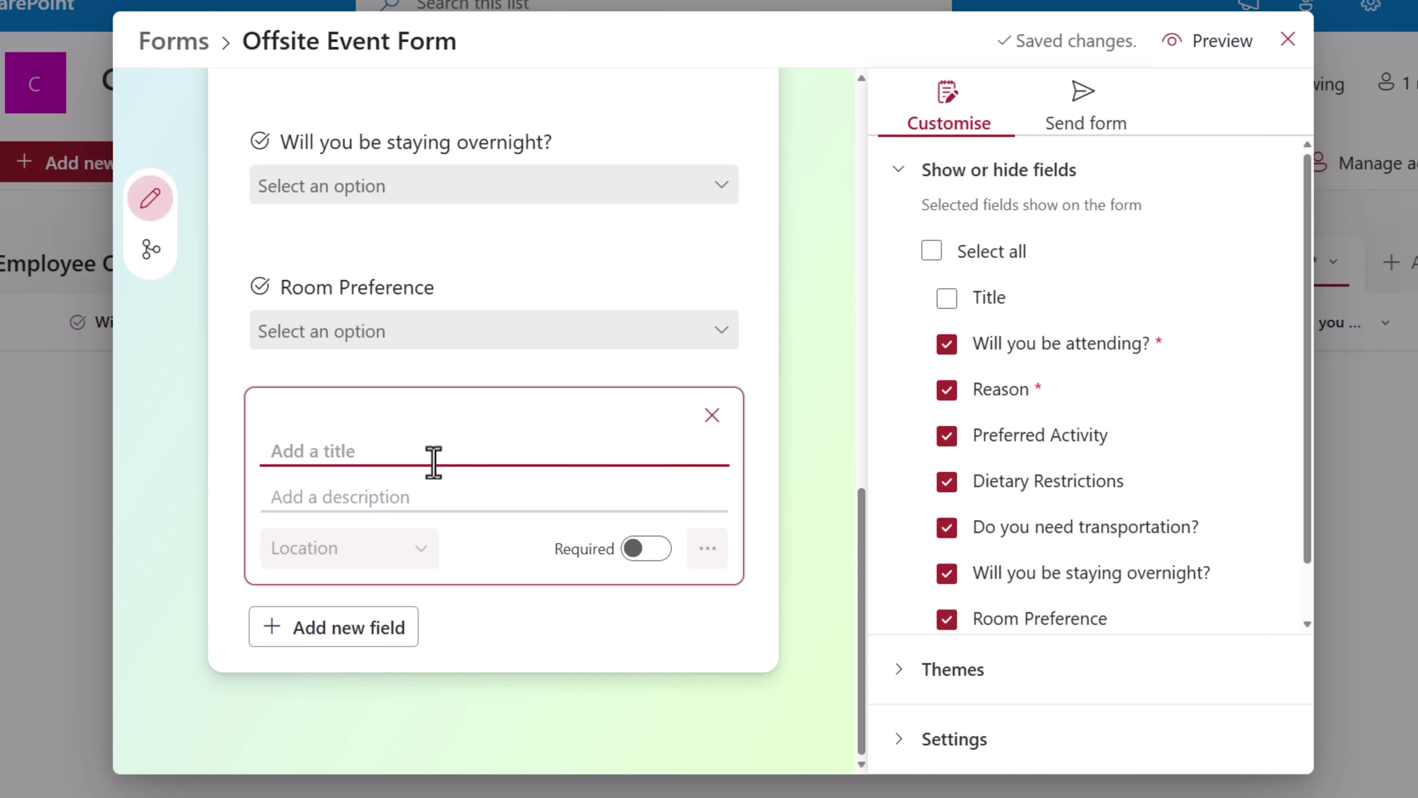
type("Pickup Location")
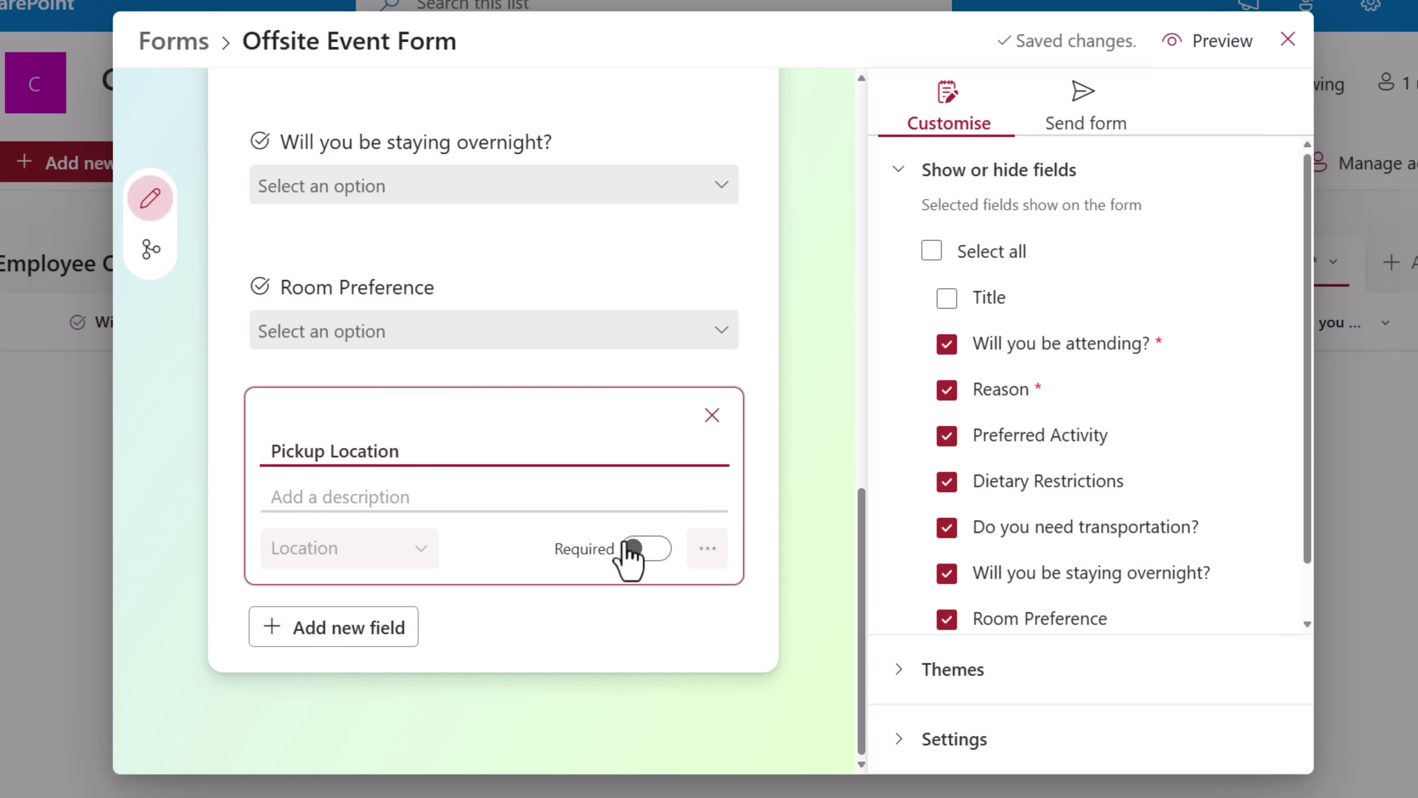
left_click(642, 549)
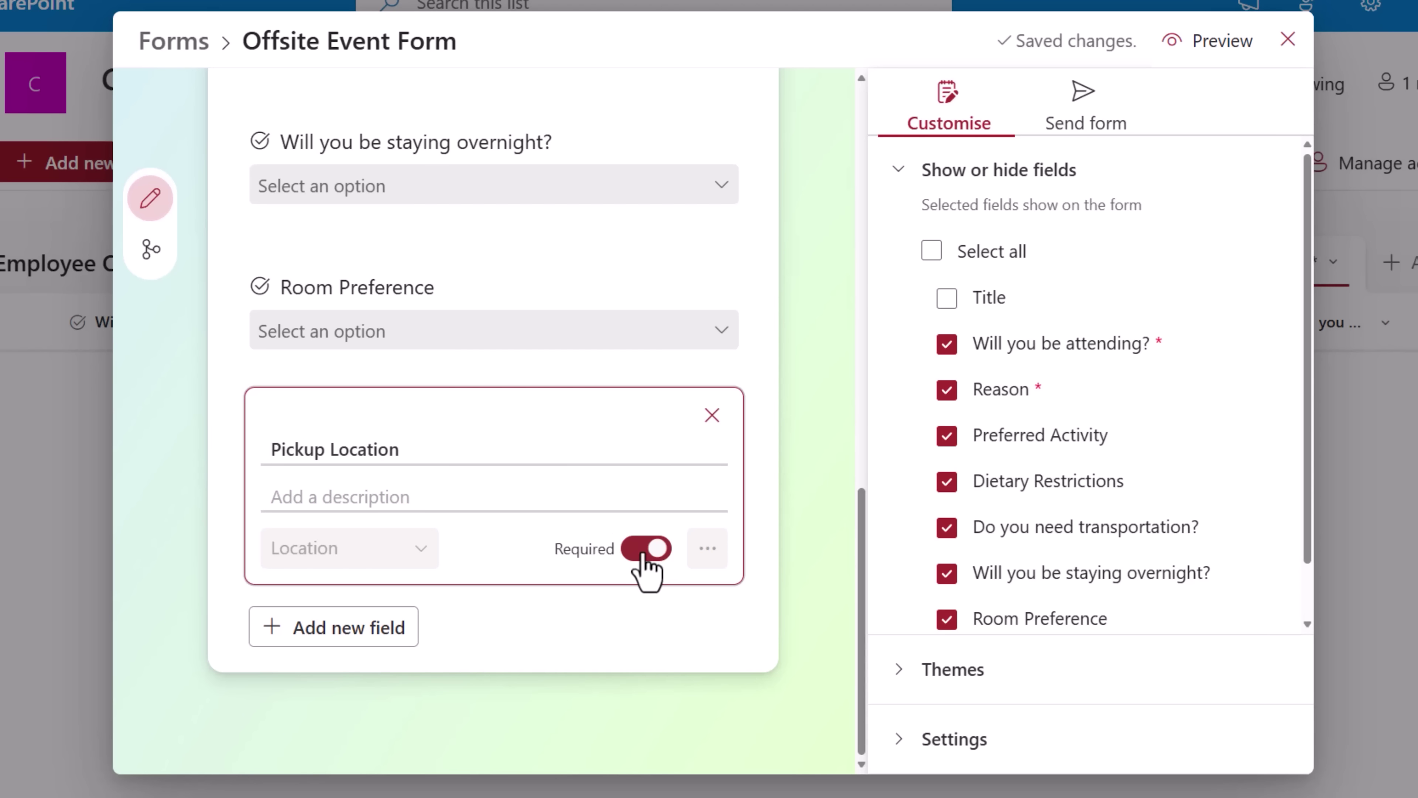
left_click_drag(414, 507, 357, 193)
scroll(380, 254, "up", 2)
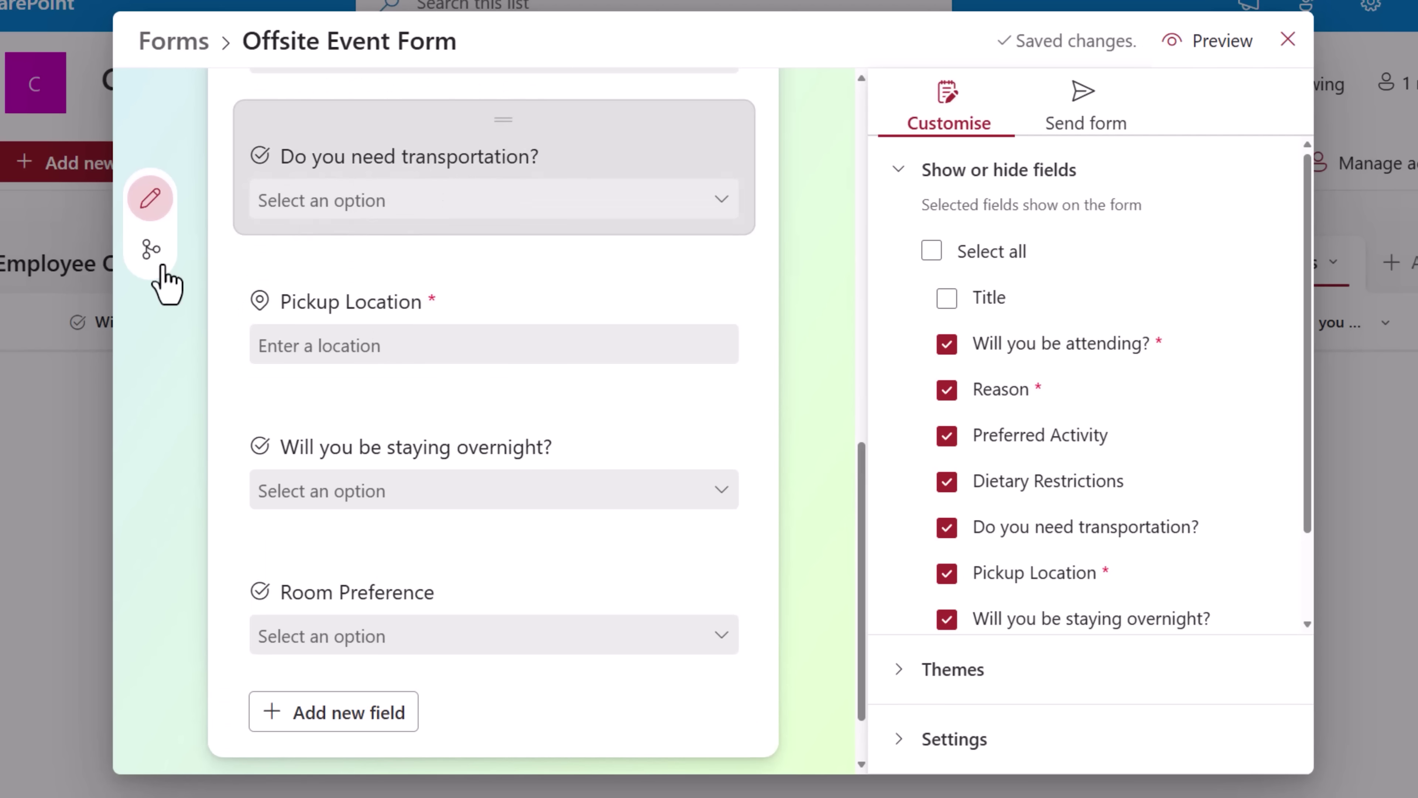
Route transportation Yes to Pickup Location and No to the overnight-stay question.
left_click(151, 258)
scroll(406, 539, "down", 10)
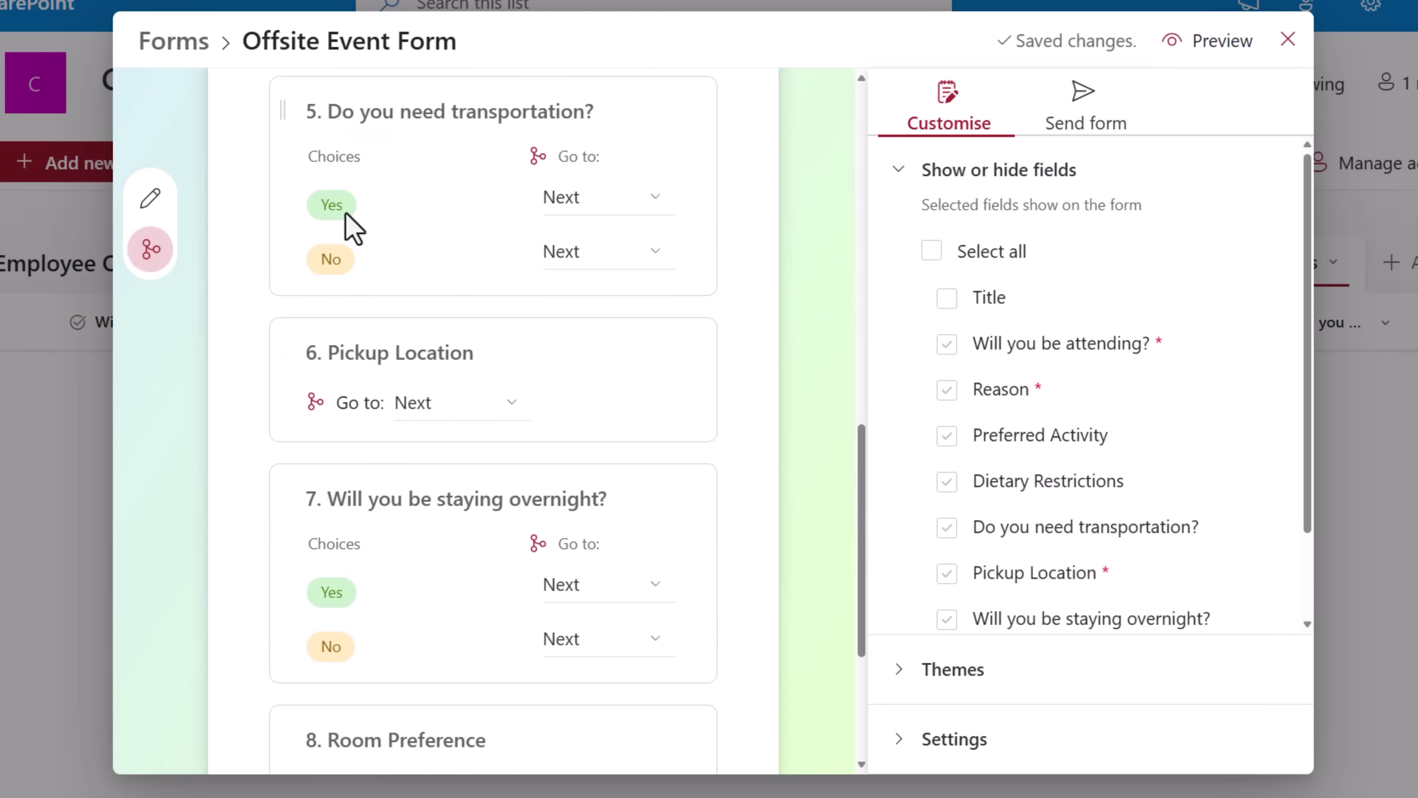
left_click(557, 197)
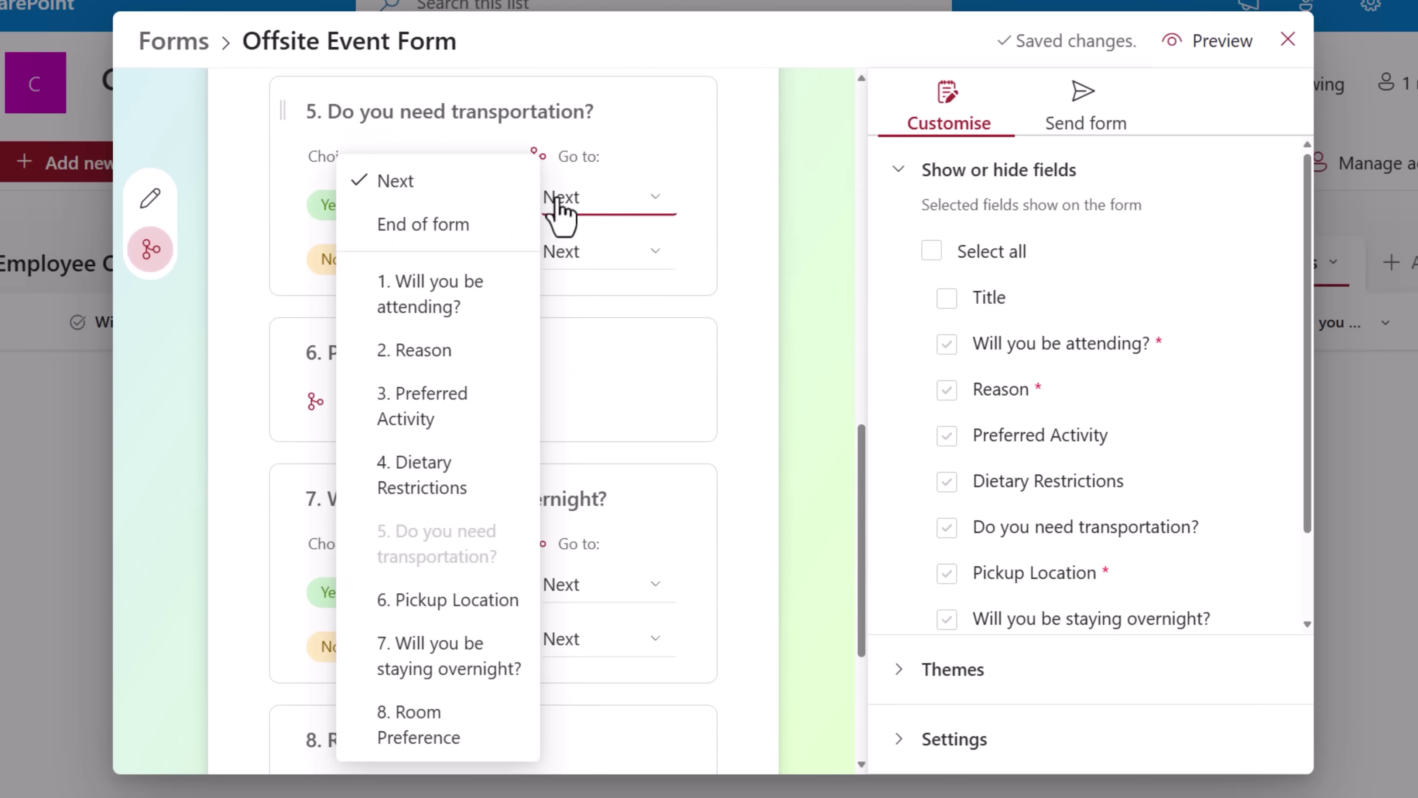
left_click(449, 601)
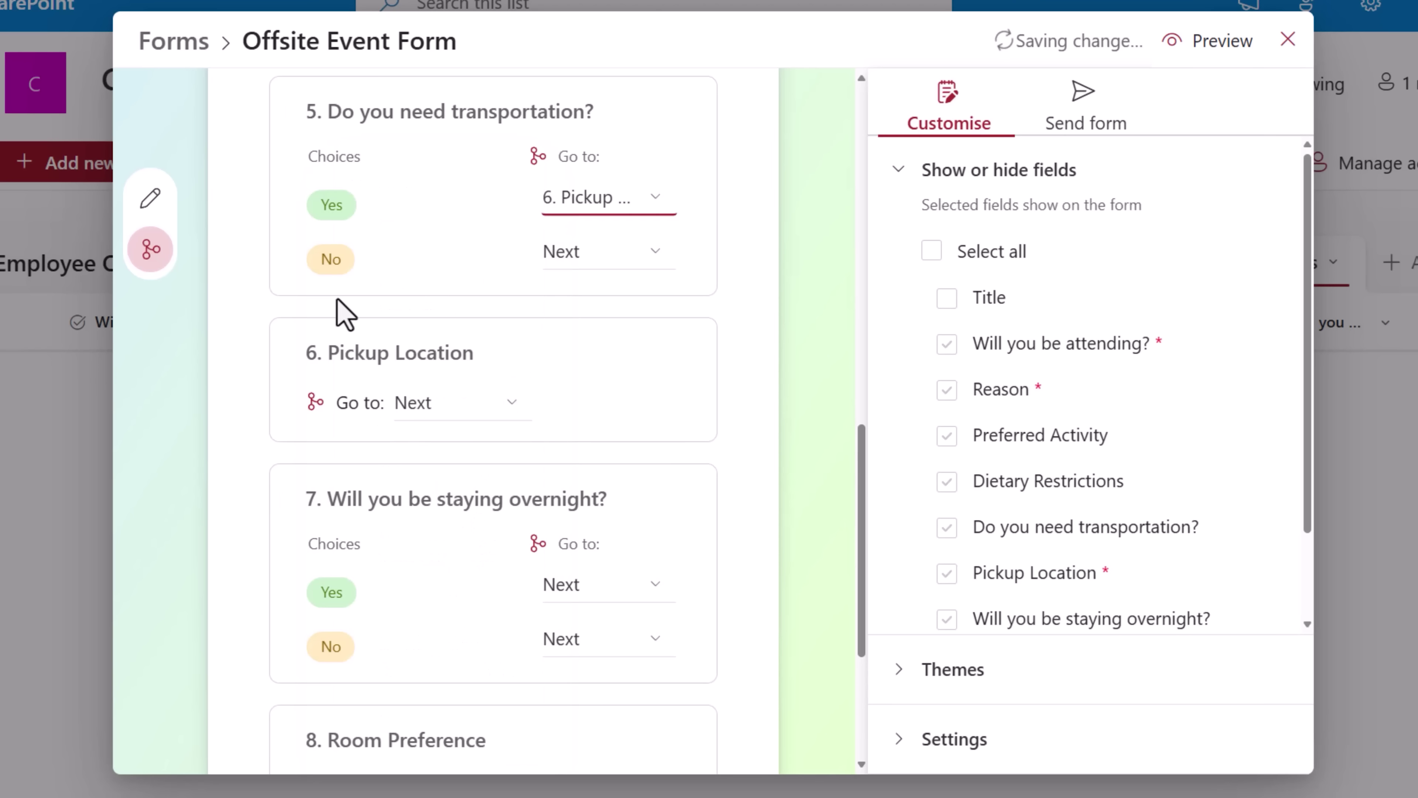
left_click(586, 261)
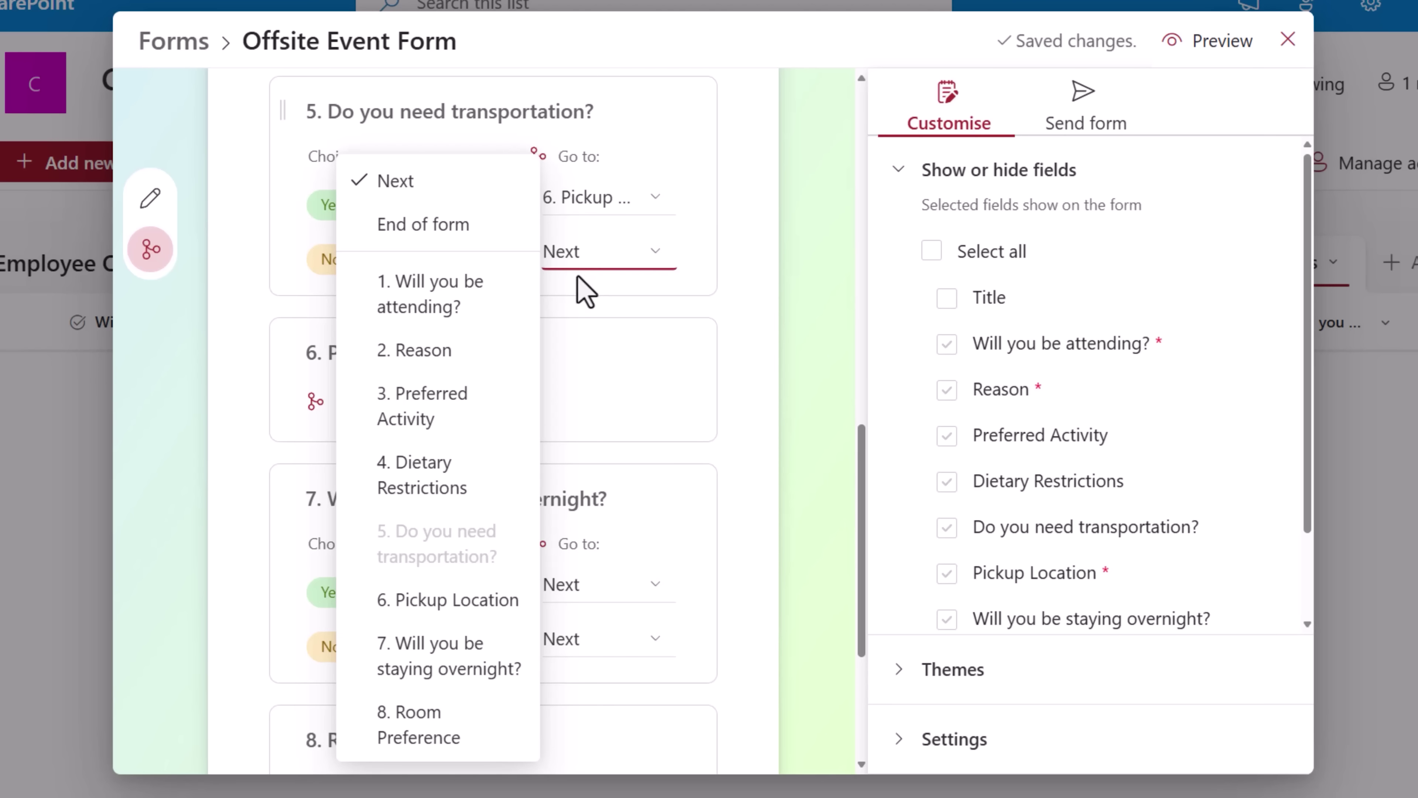
left_click(465, 674)
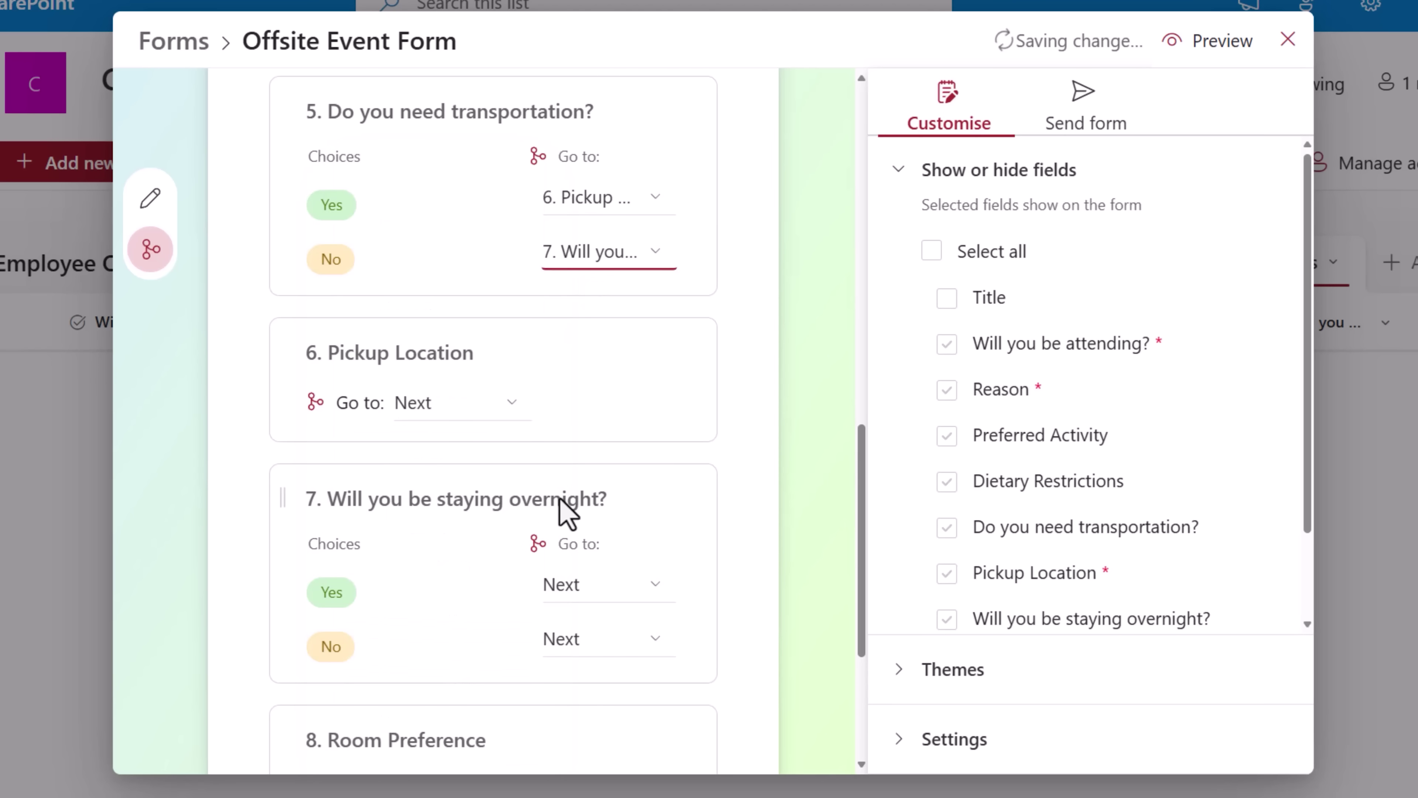
Send question 7's Yes answers to Room Preference and No answers to End of form.
scroll(567, 514, "down", 4)
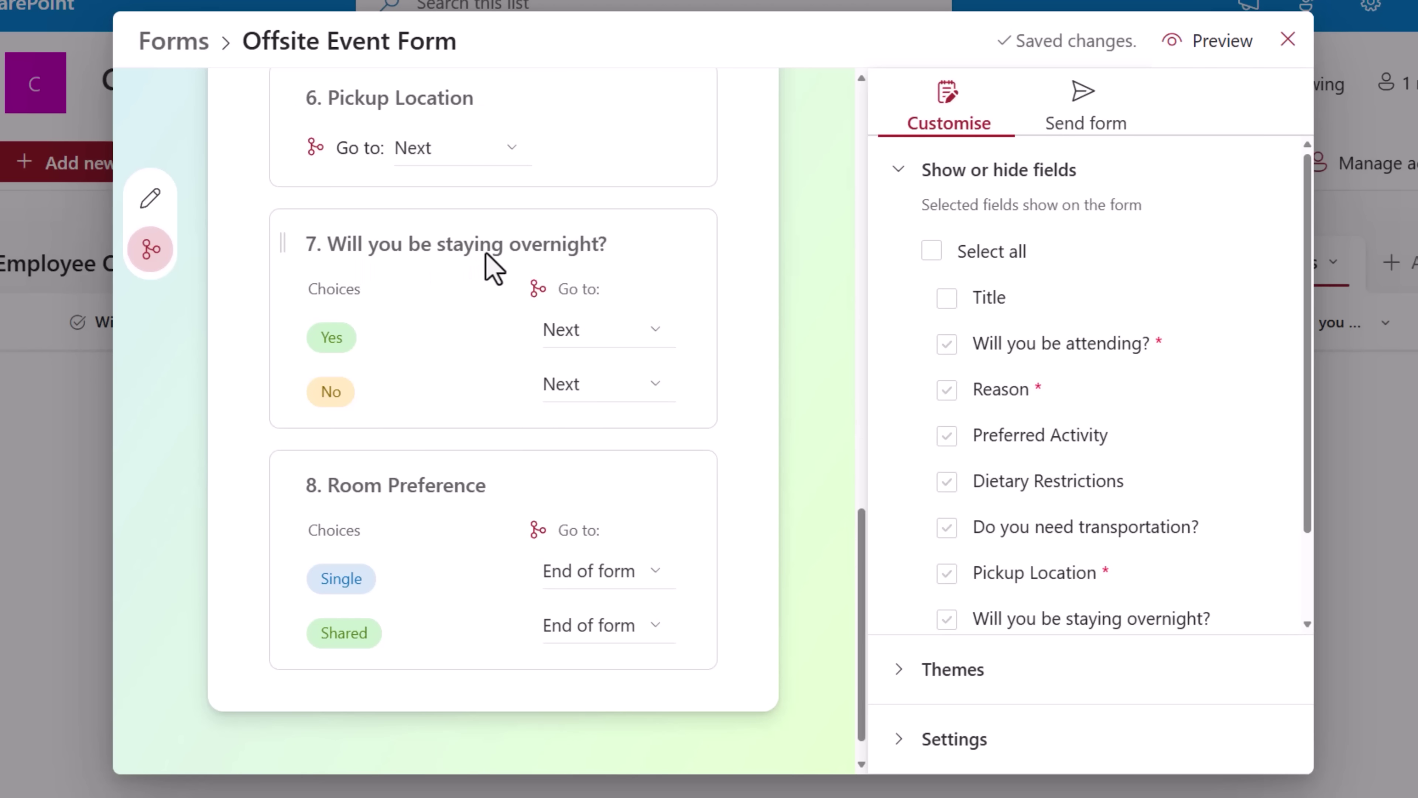
left_click(578, 340)
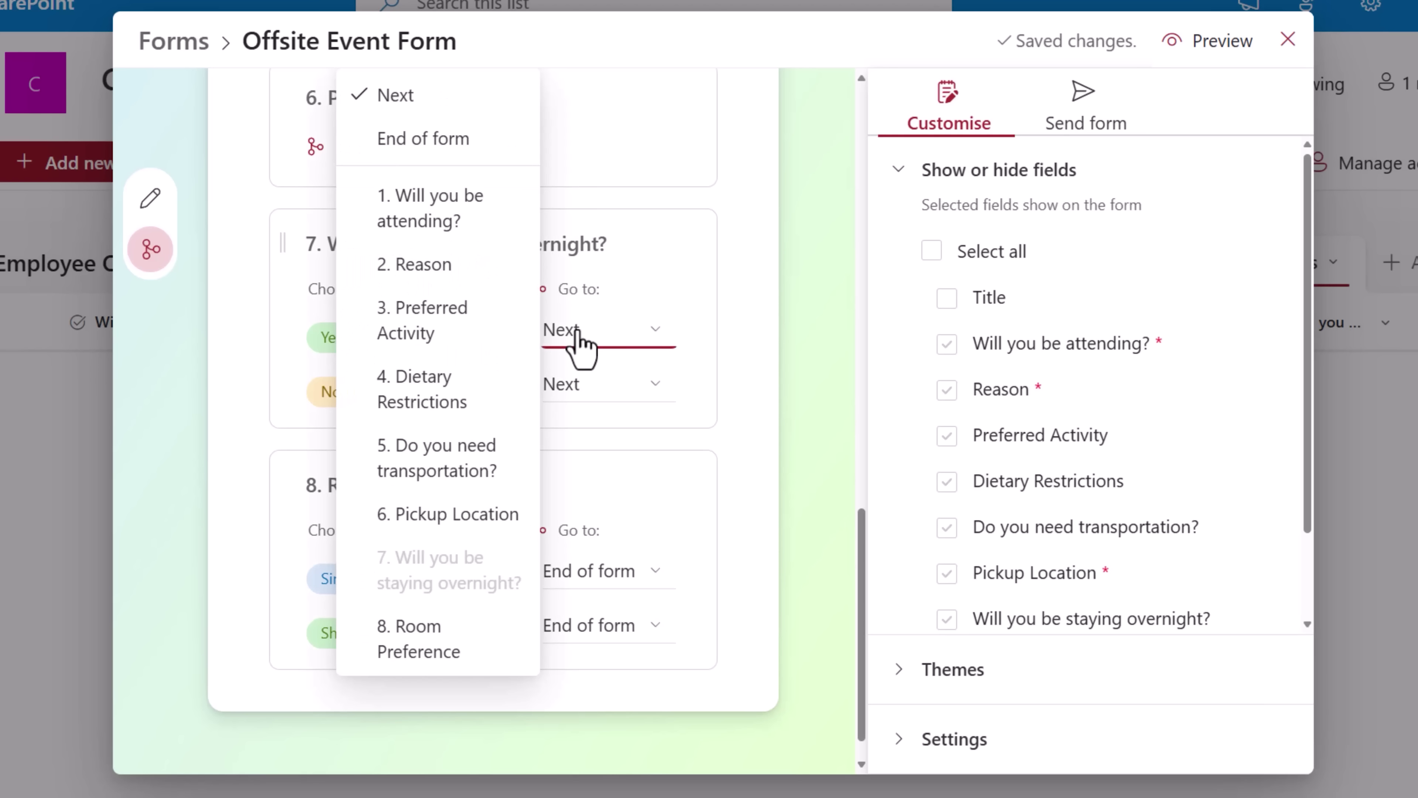
left_click(420, 614)
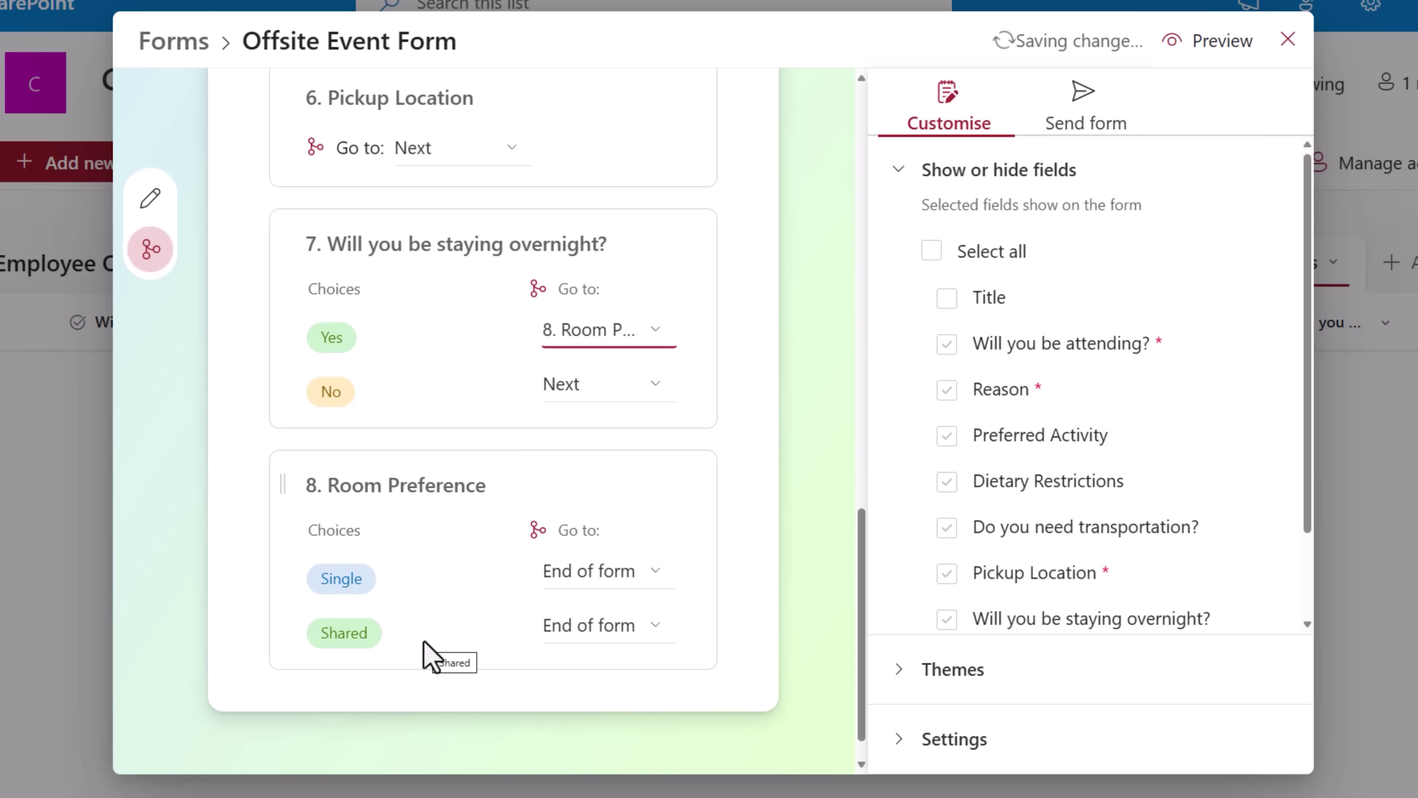
left_click(611, 398)
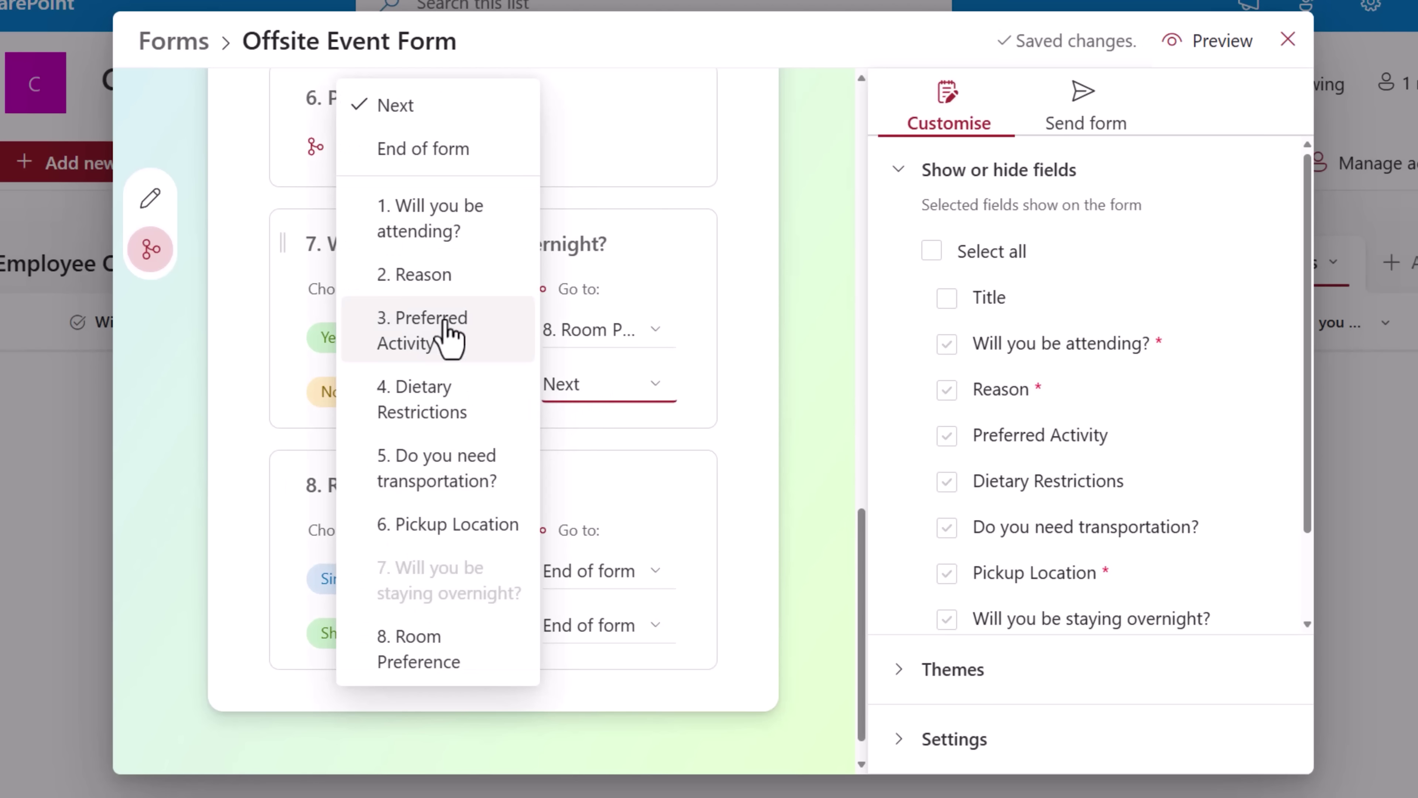
left_click(439, 150)
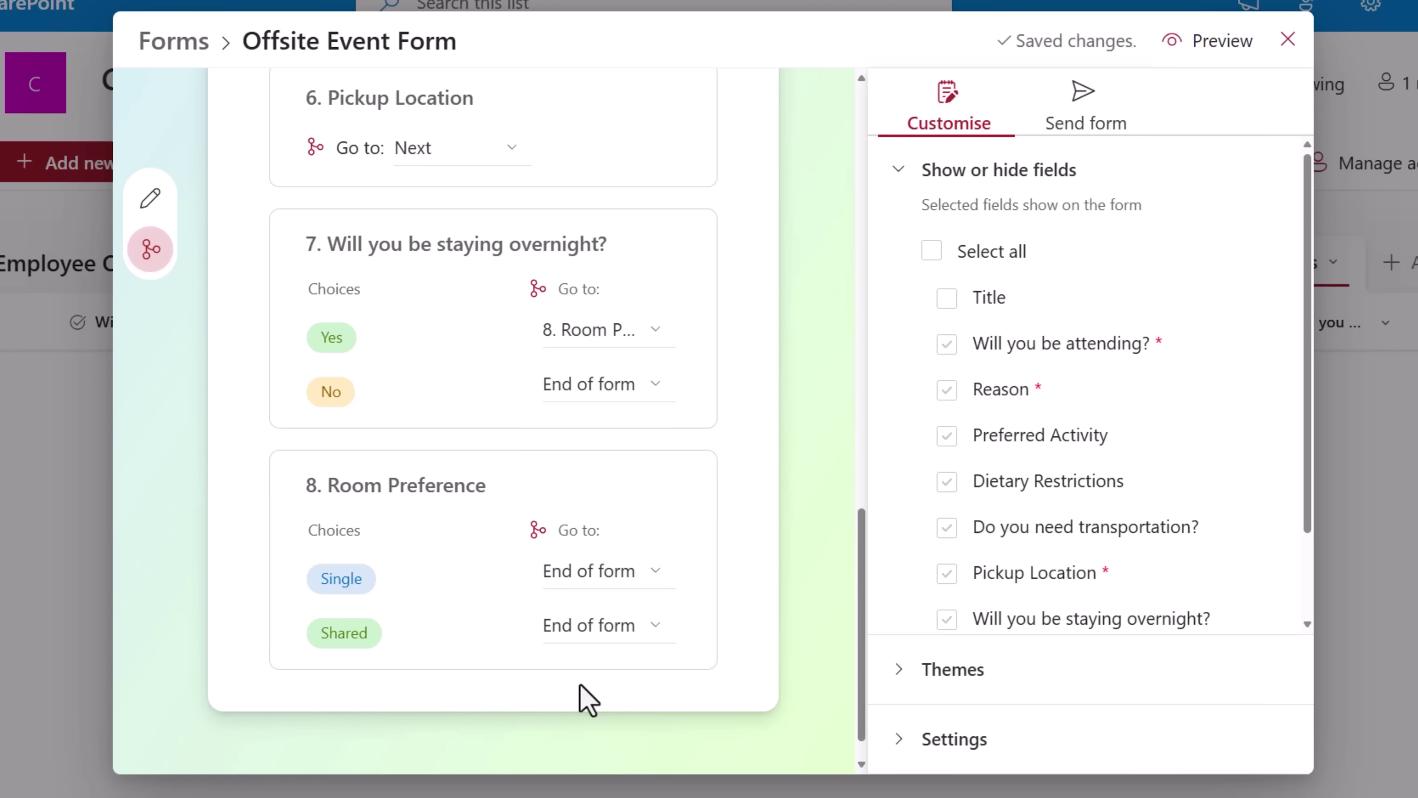
left_click(1189, 50)
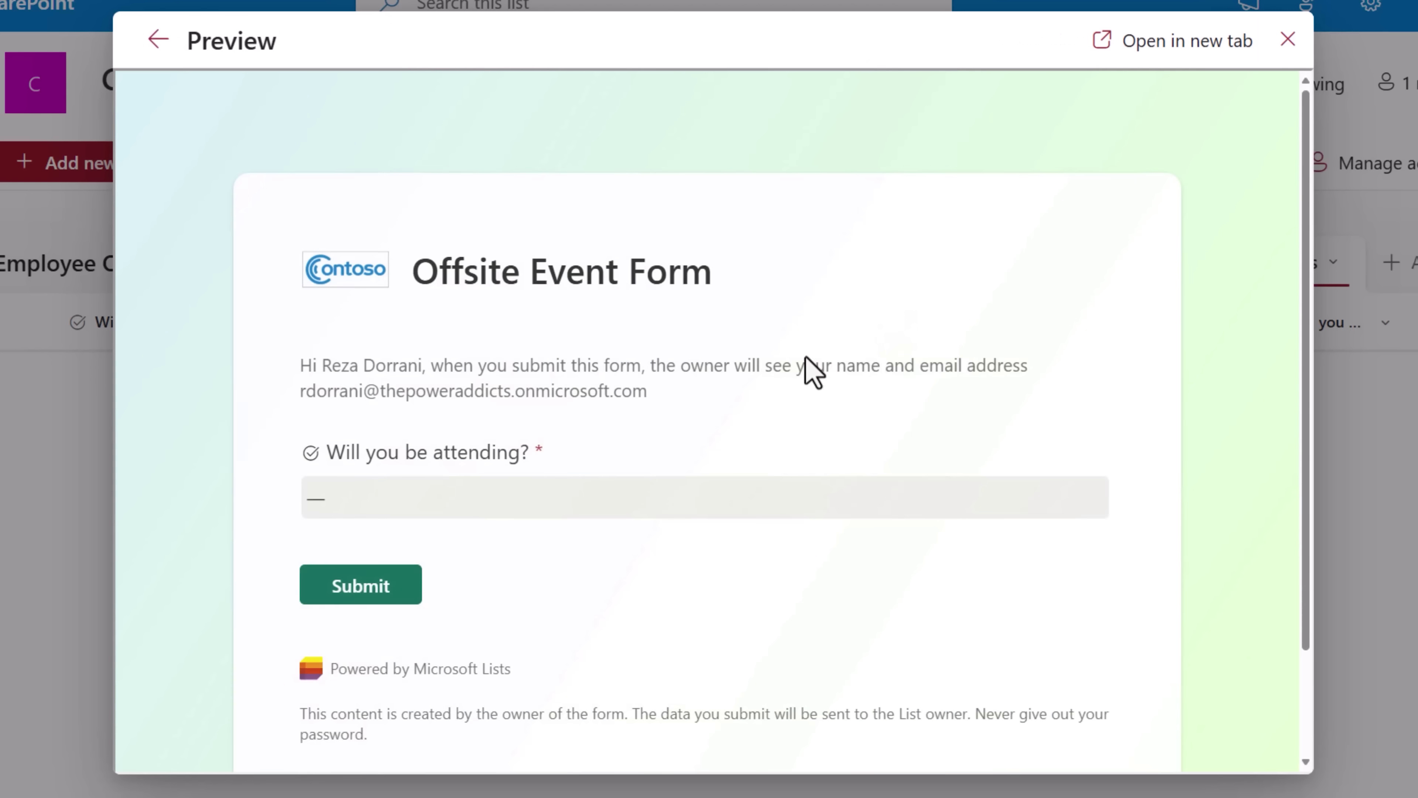
left_click(429, 504)
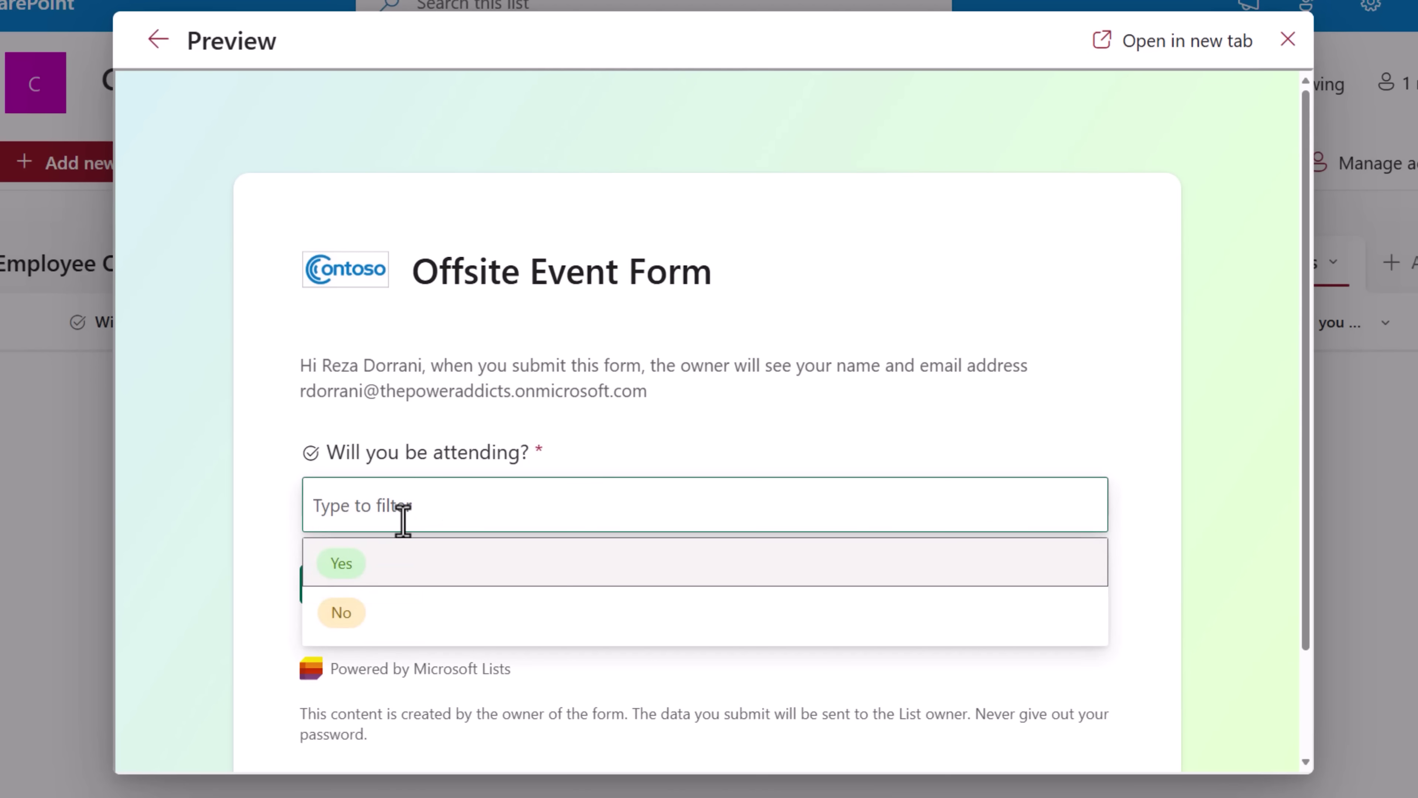
left_click(380, 567)
scroll(463, 508, "down", 4)
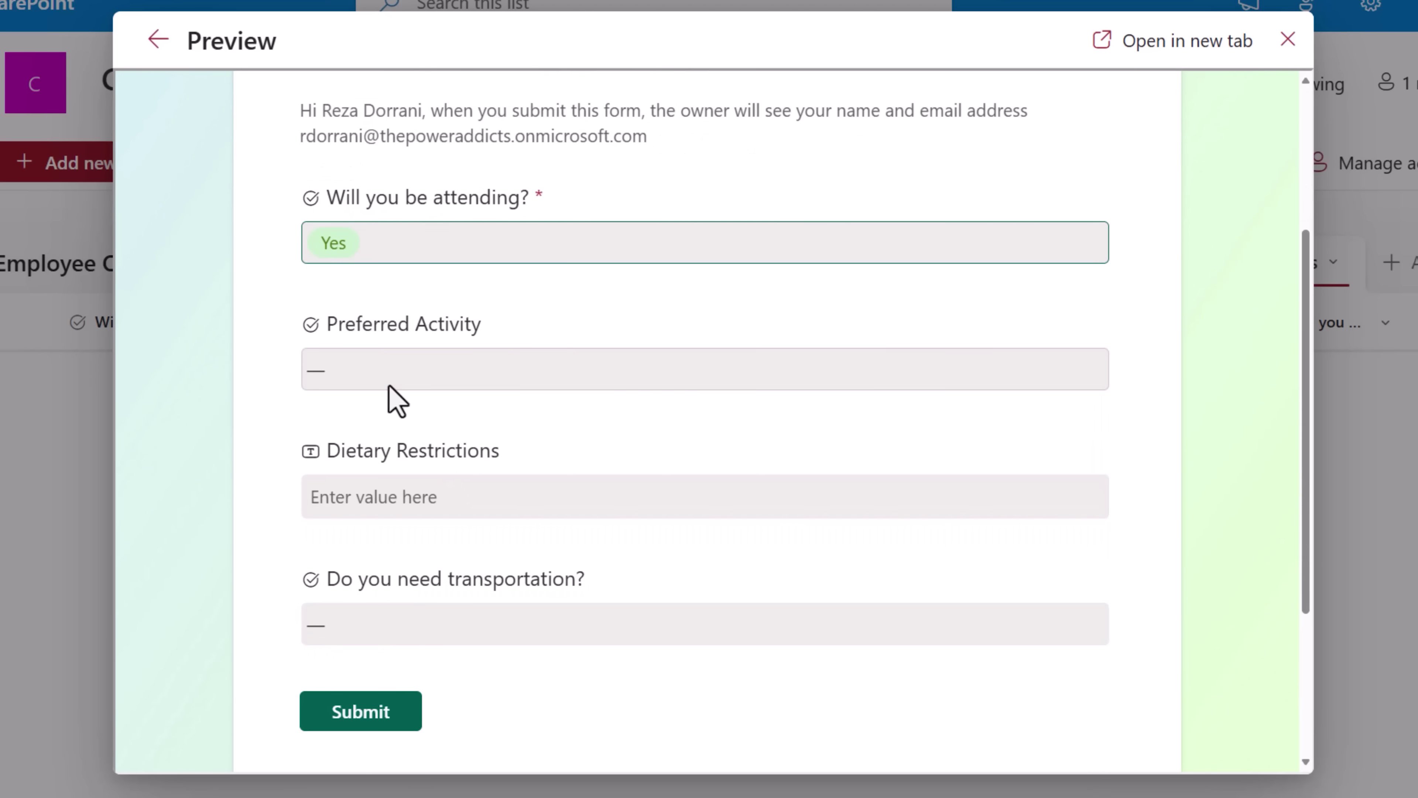
left_click(390, 386)
left_click(384, 485)
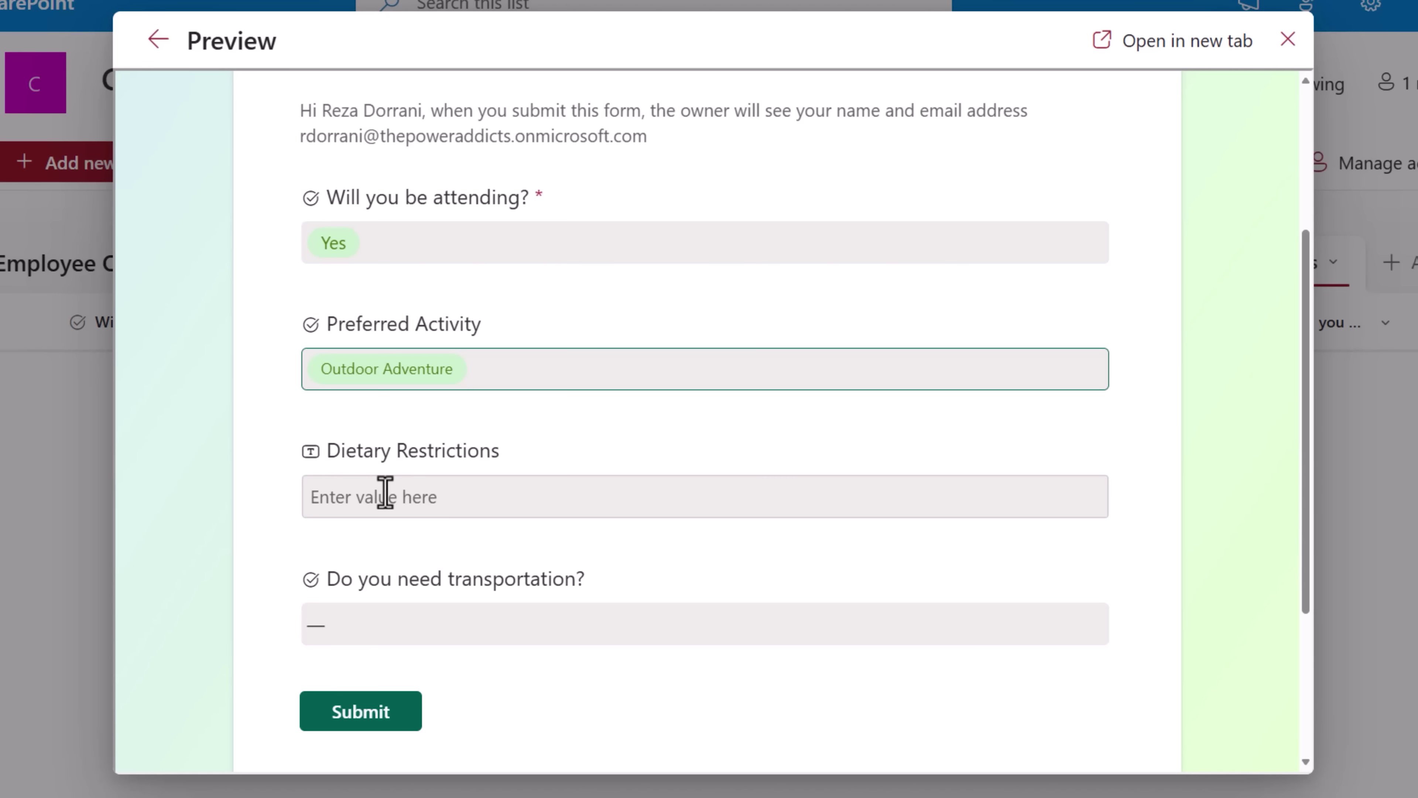
scroll(385, 493, "down", 3)
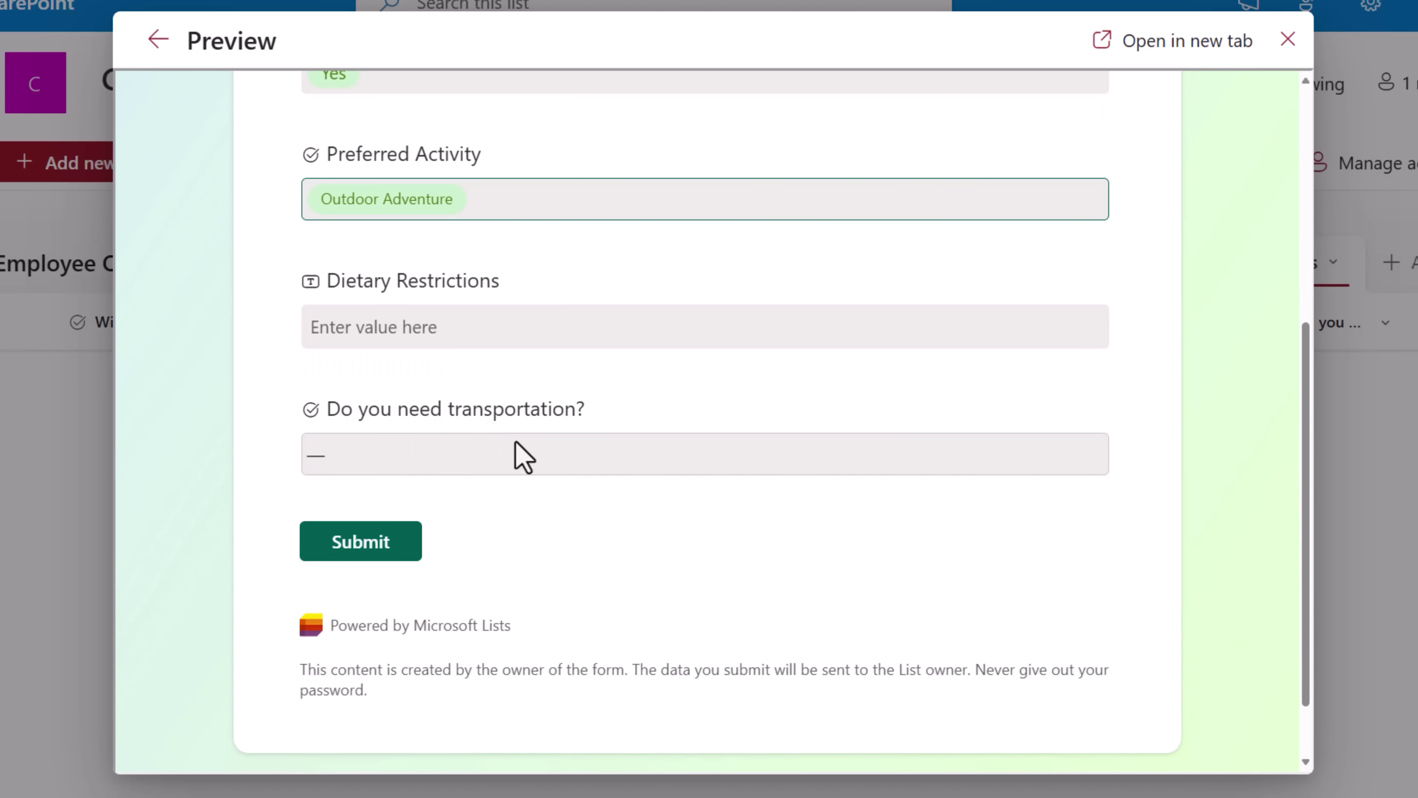
left_click(516, 464)
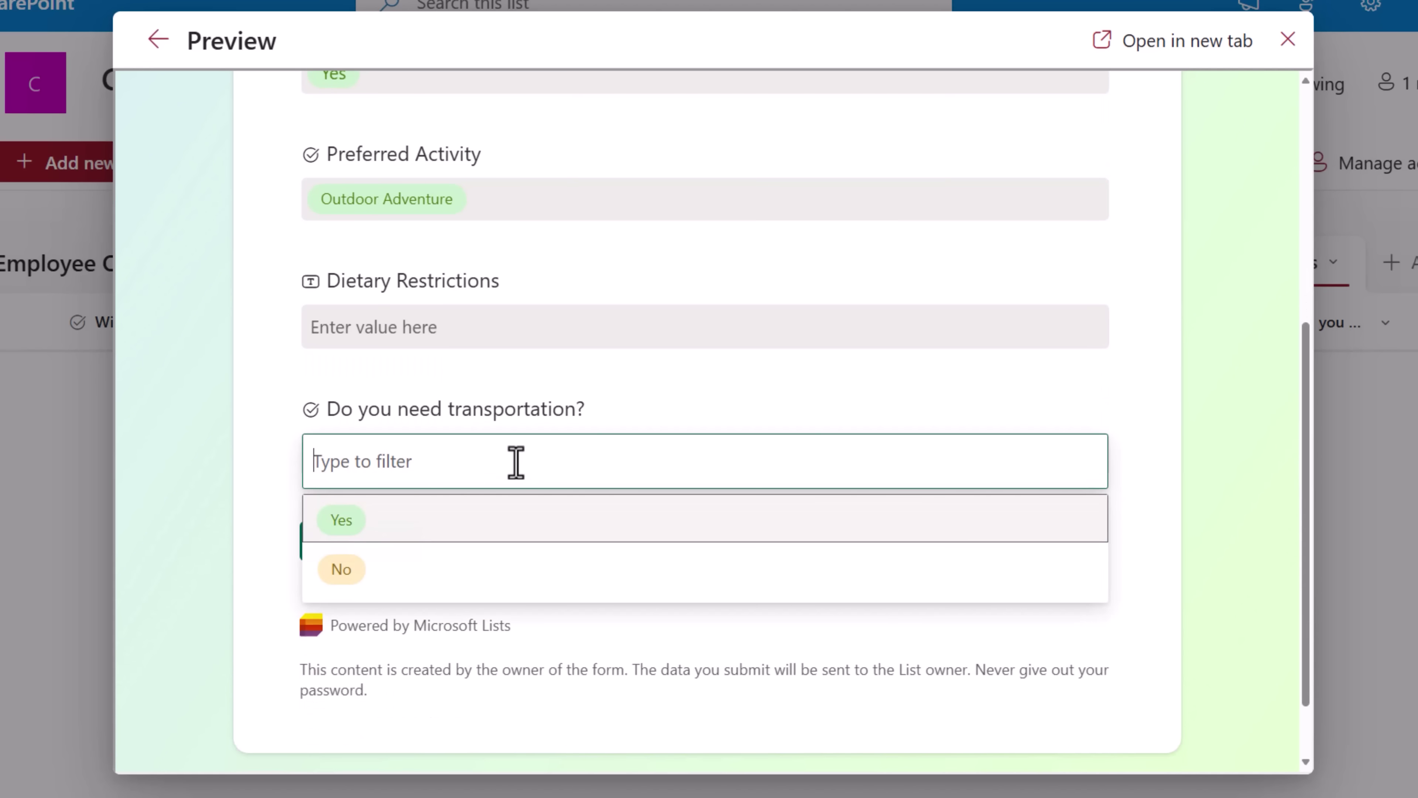
left_click(385, 567)
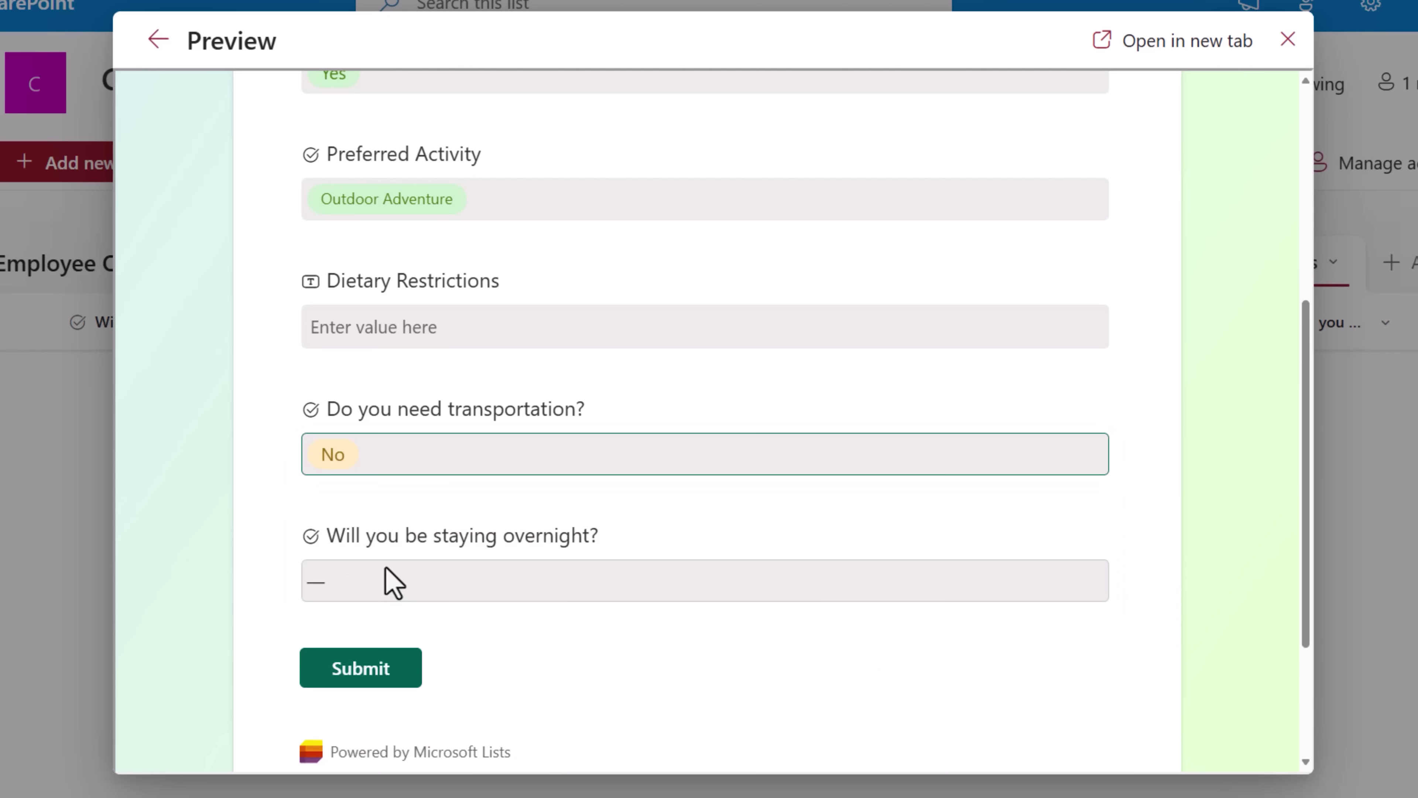
left_click(373, 587)
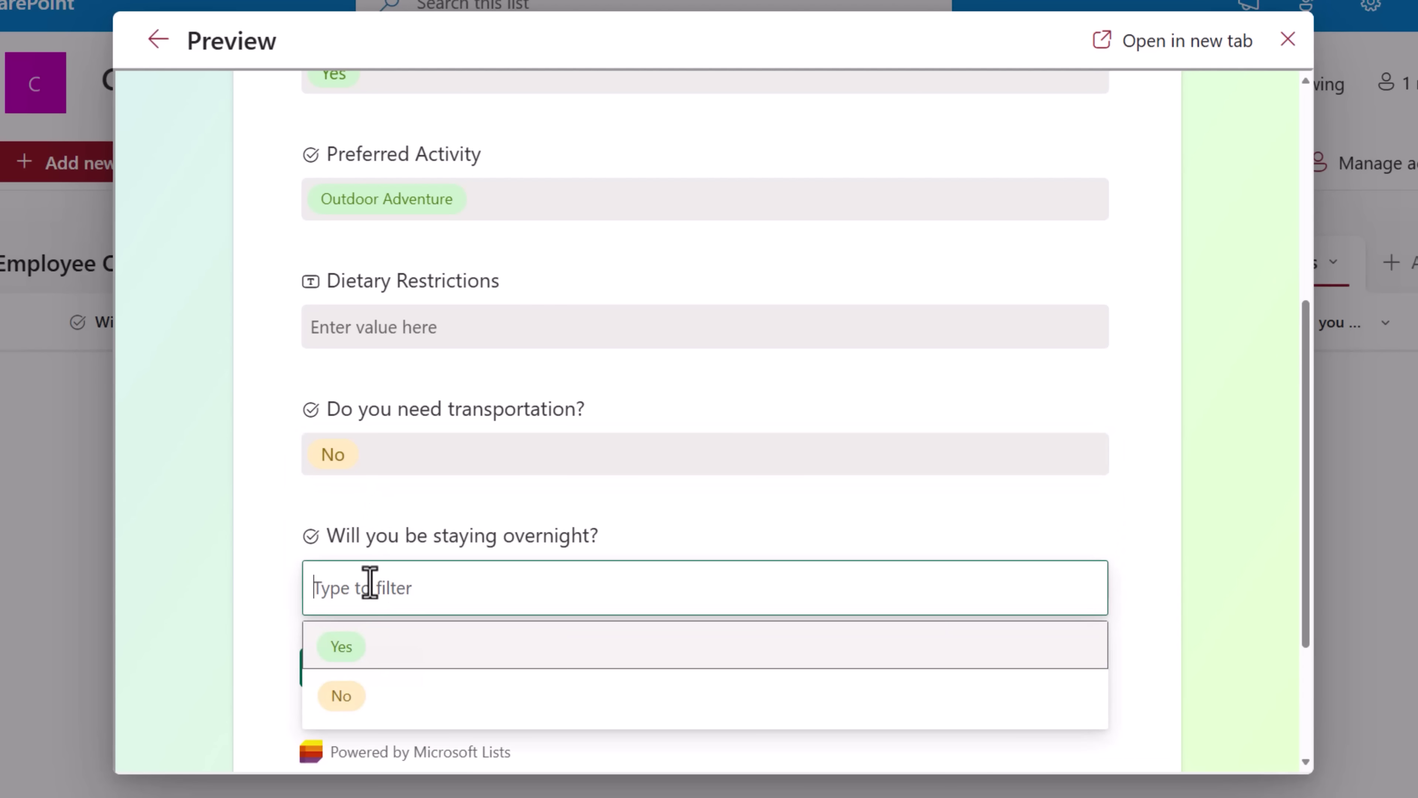
left_click(365, 653)
scroll(369, 659, "down", 3)
left_click(411, 545)
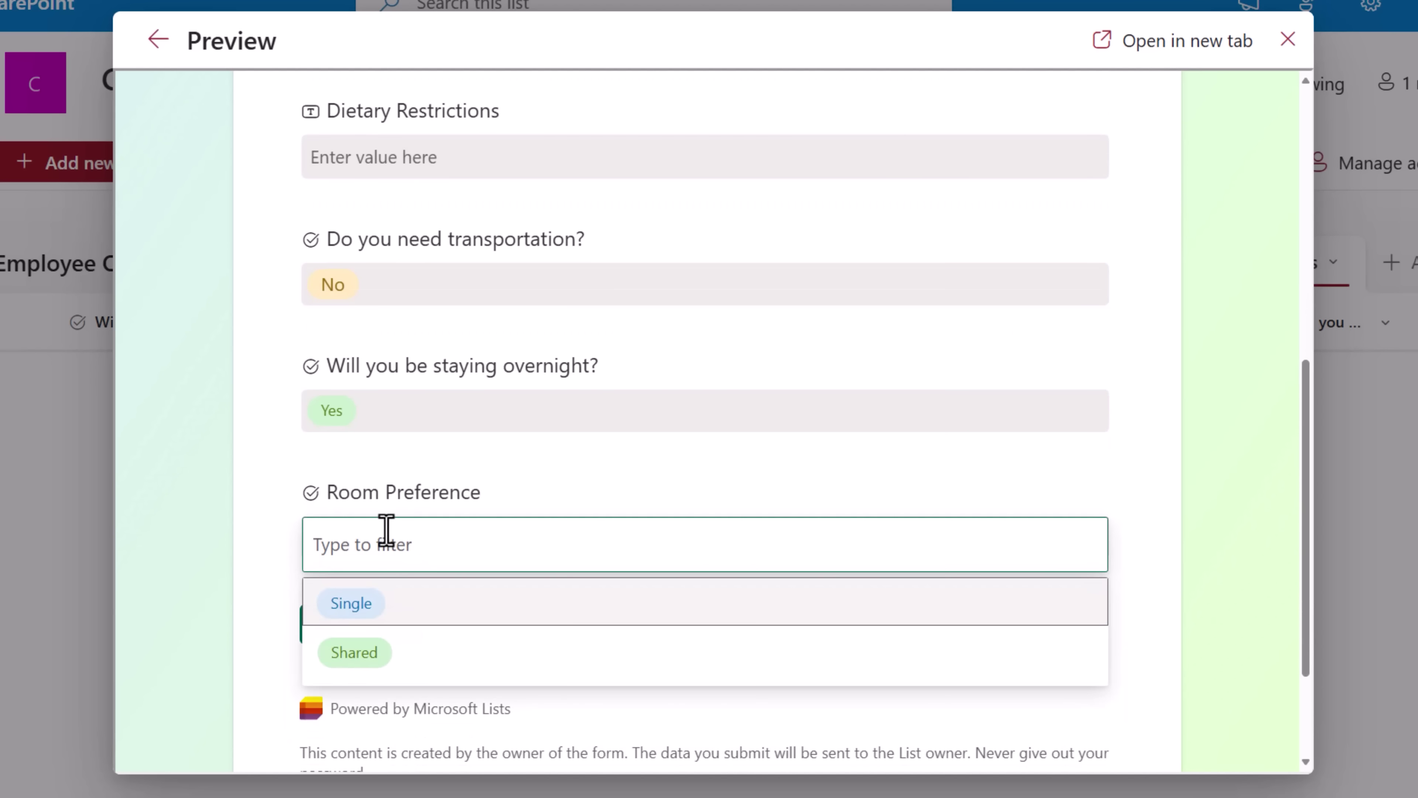
left_click(383, 418)
left_click(370, 531)
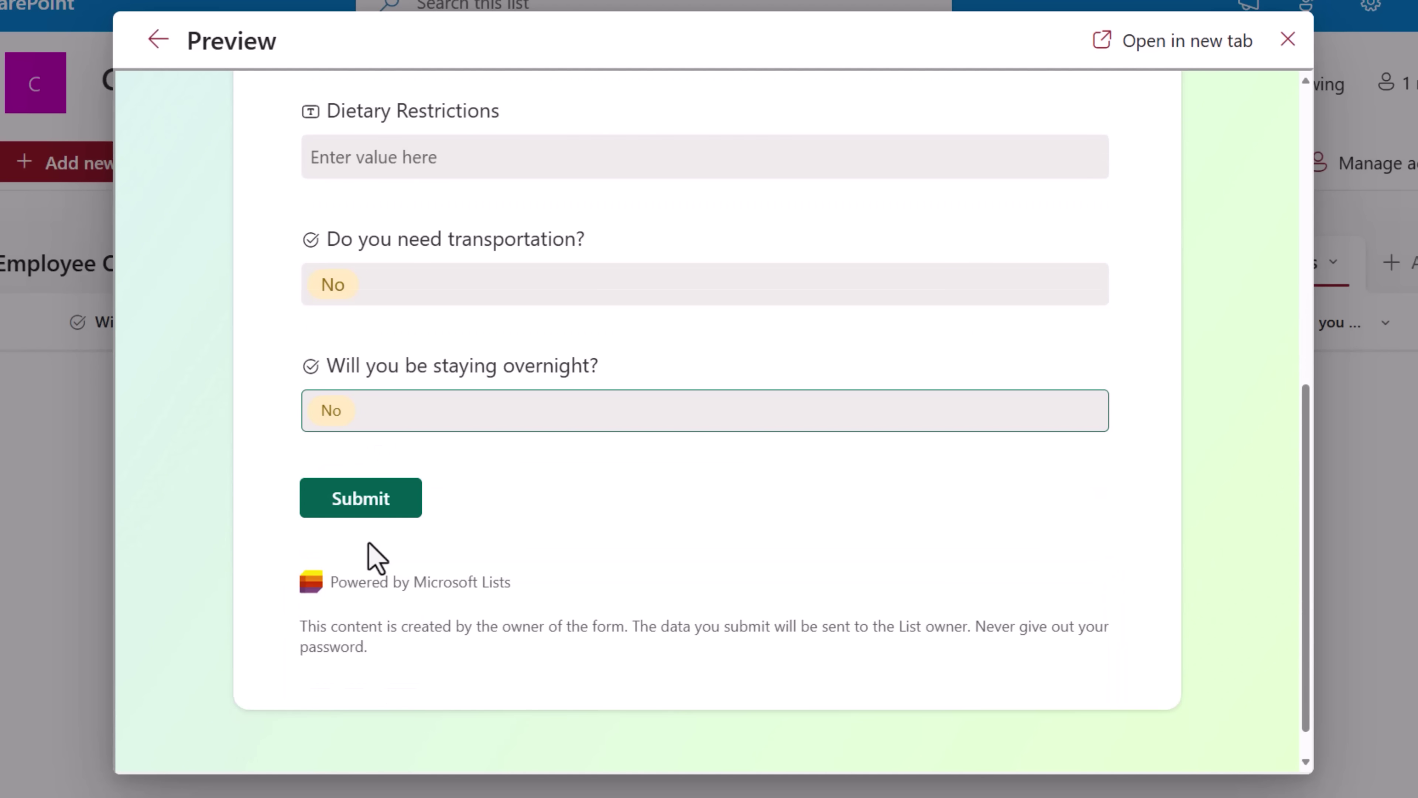
left_click(392, 296)
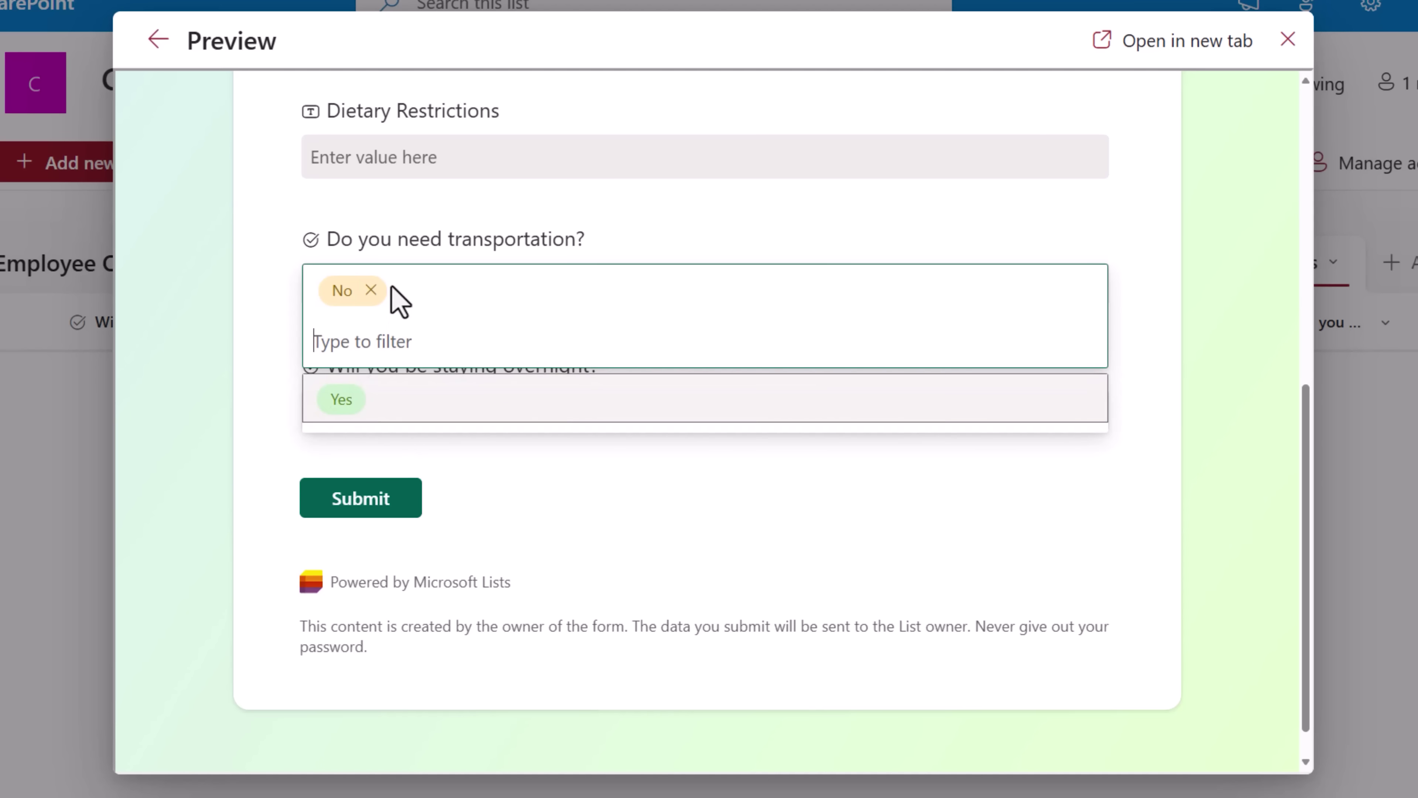
left_click(358, 420)
left_click(358, 411)
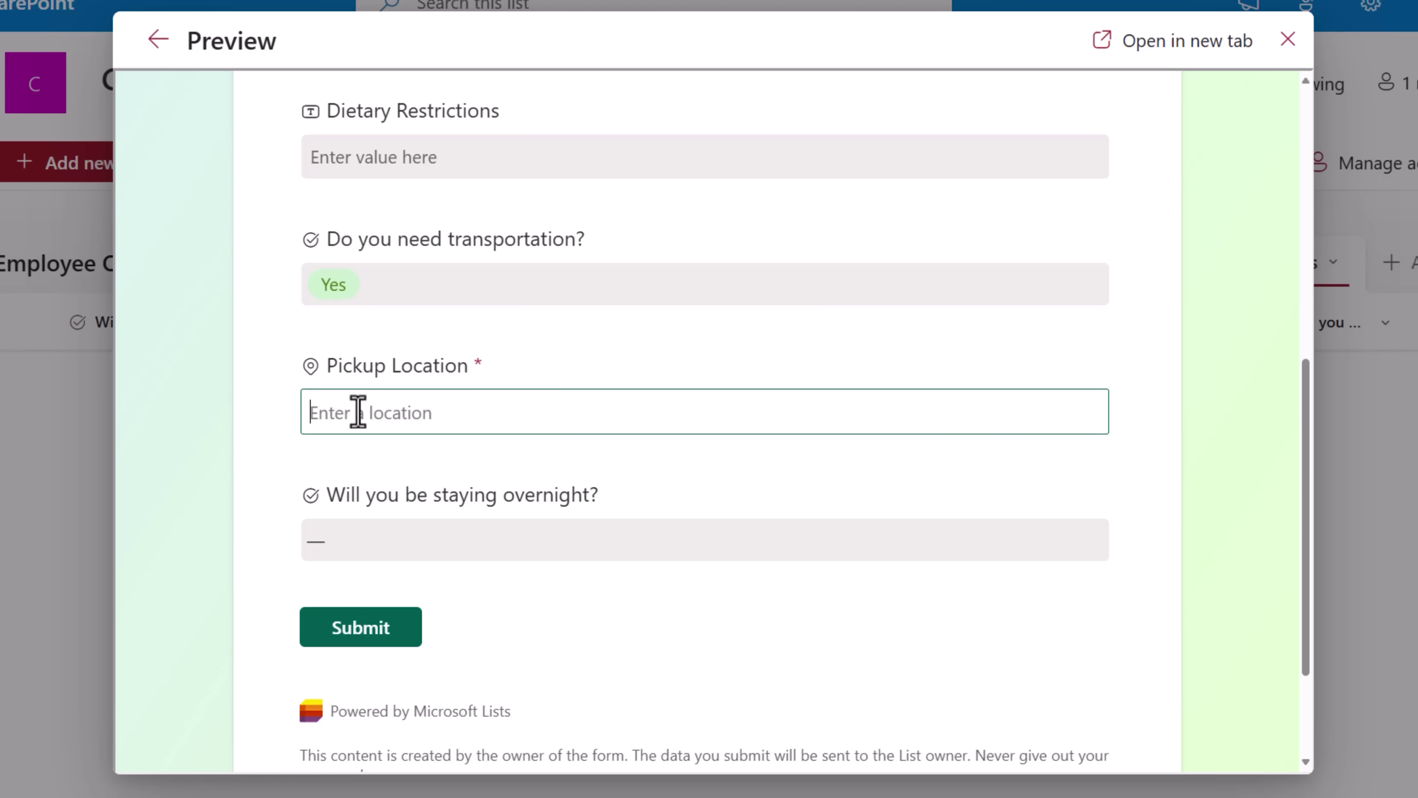
type("seattle airp")
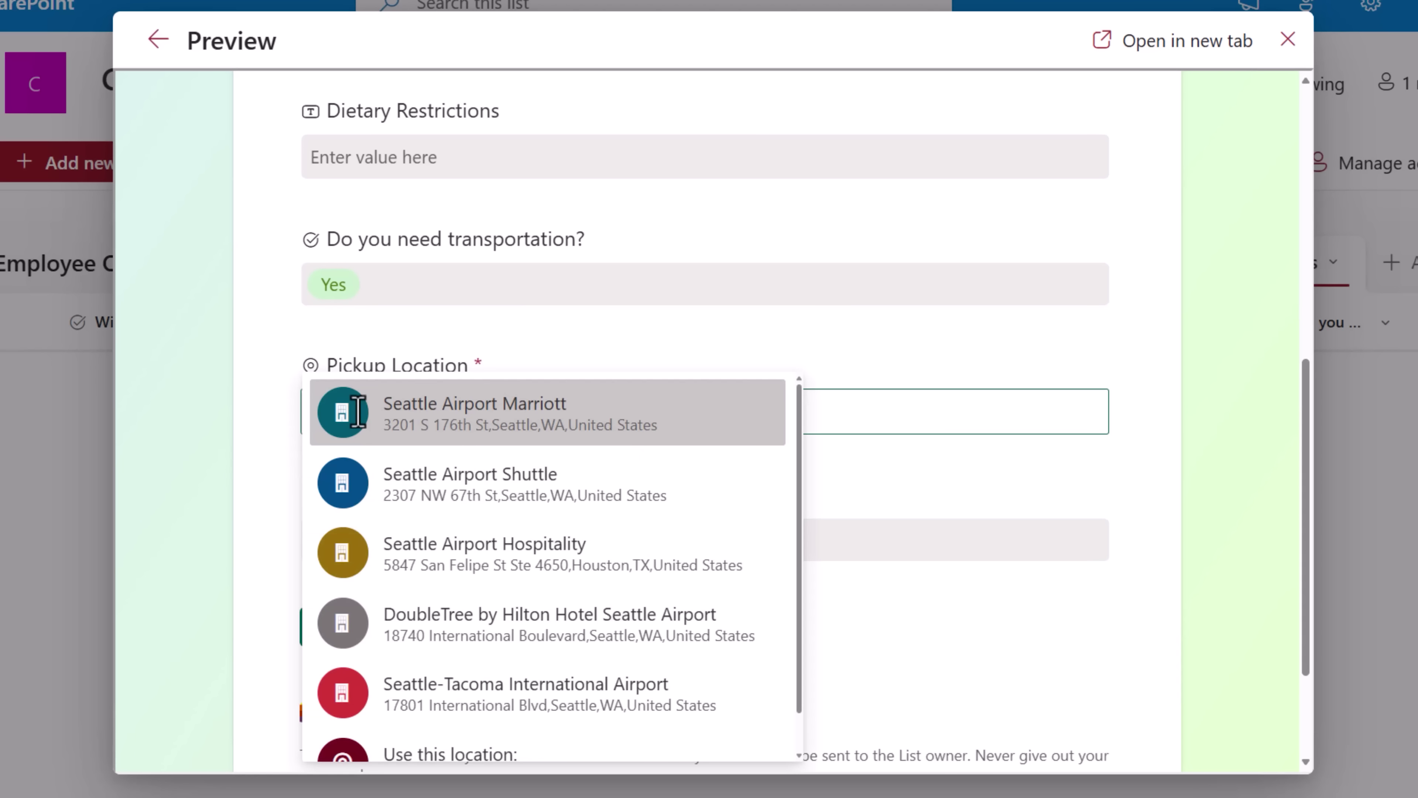
left_click(450, 419)
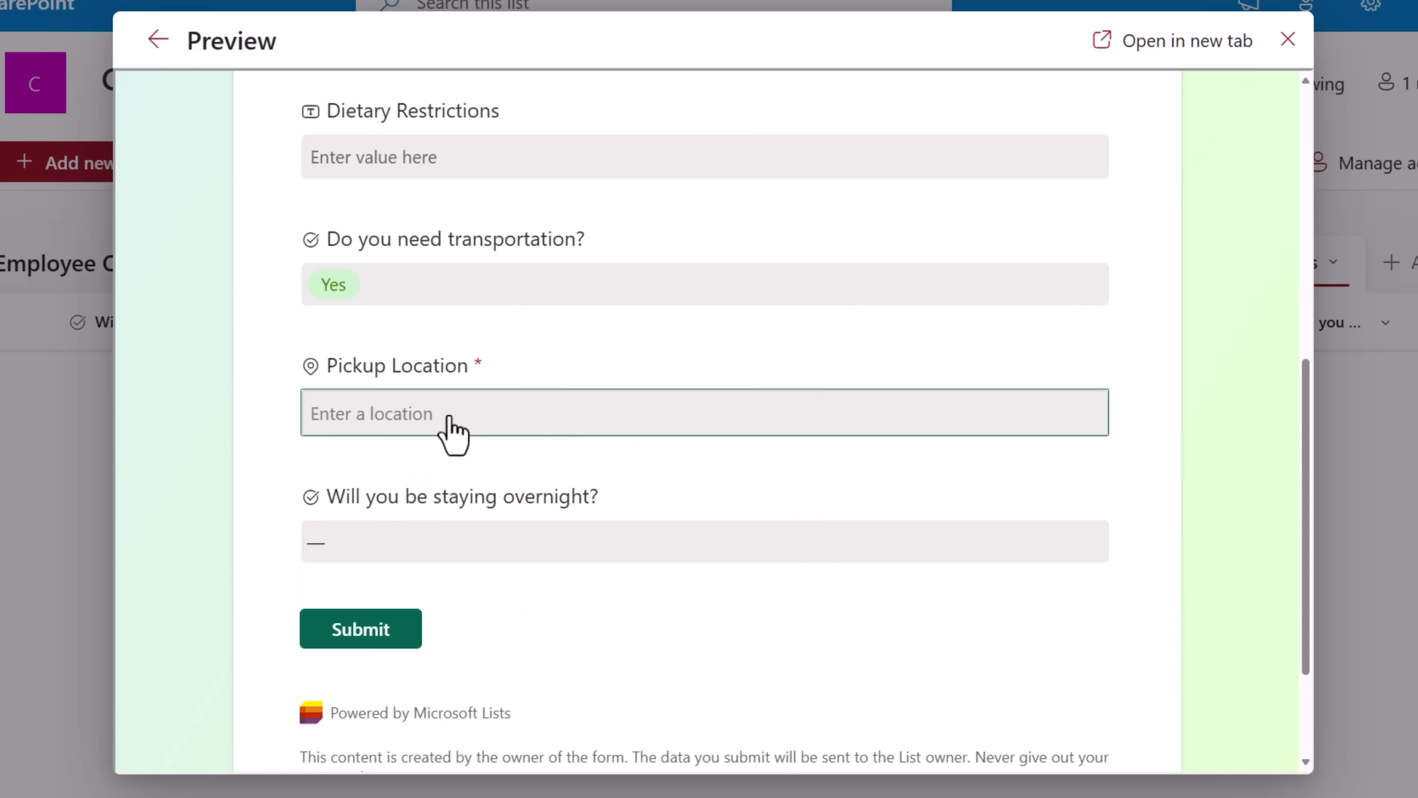
key("Escape")
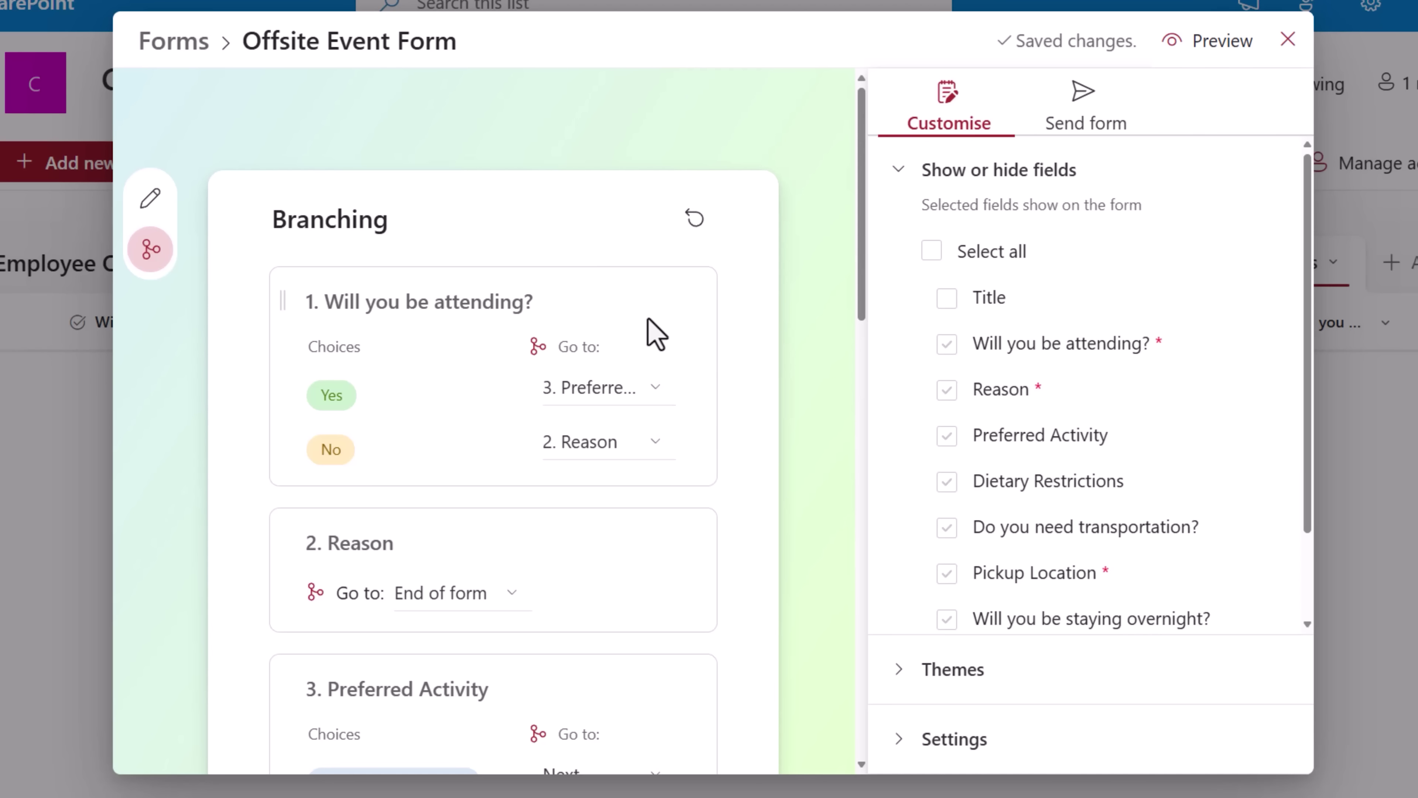
Apply the pink theme to the form and copy its share link.
left_click(910, 674)
left_click(1158, 512)
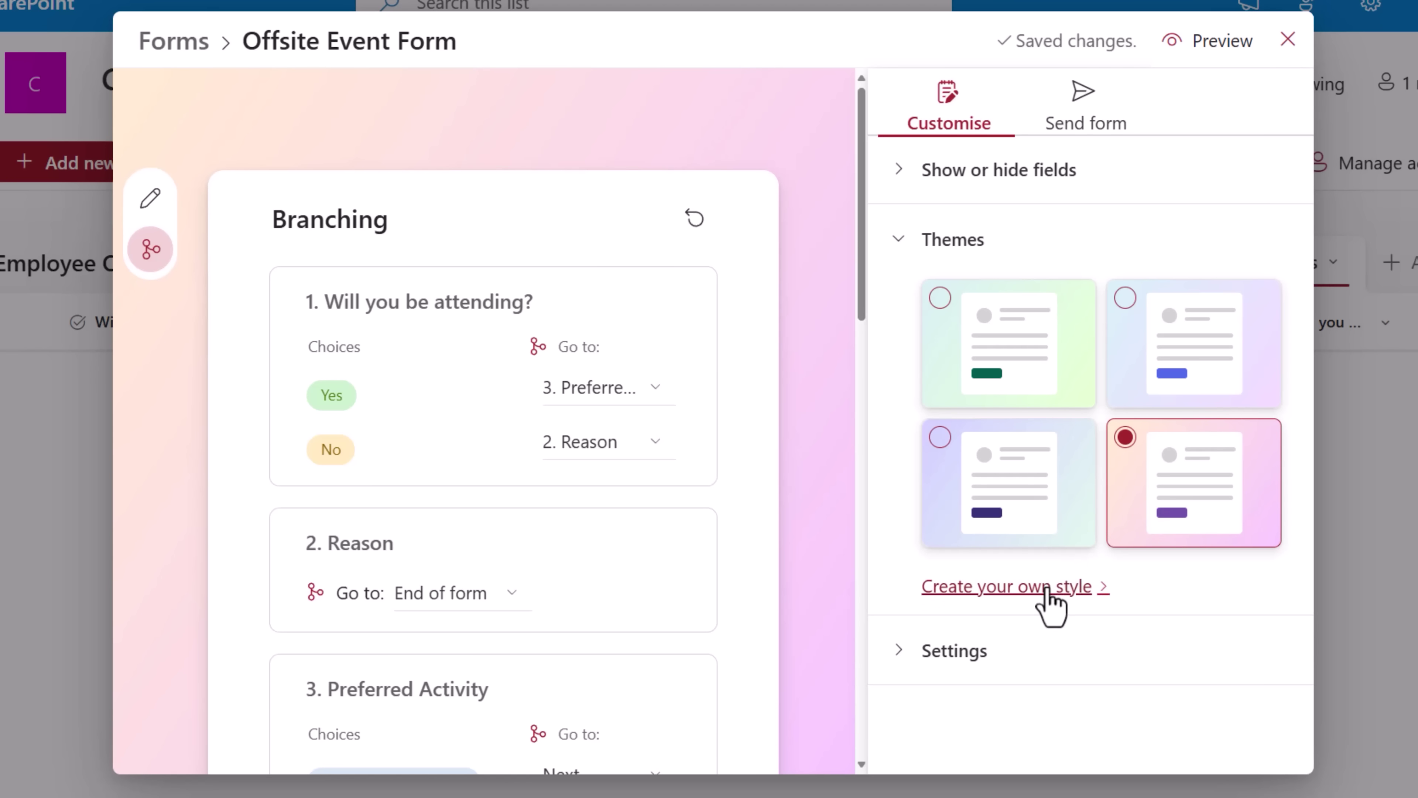
left_click(1070, 123)
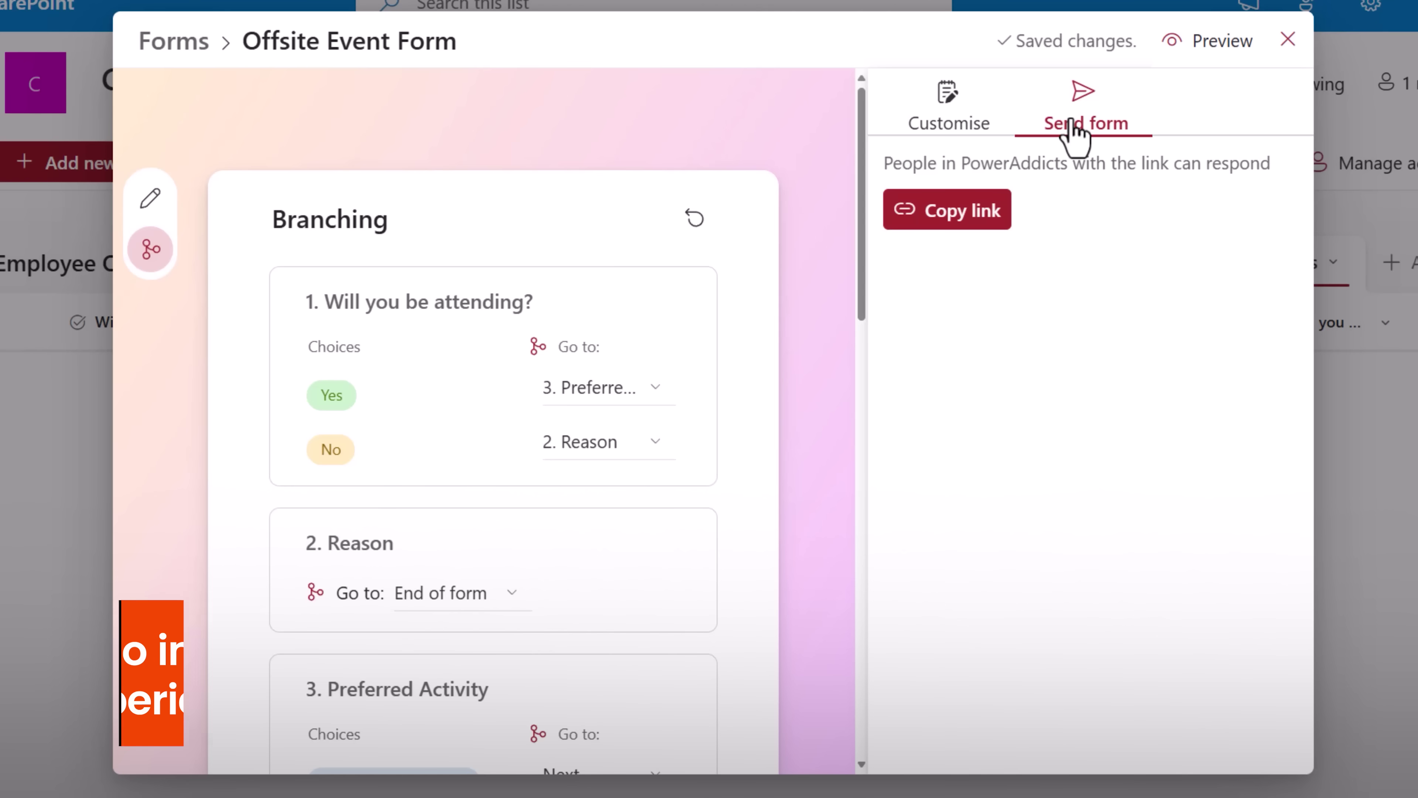
left_click(956, 220)
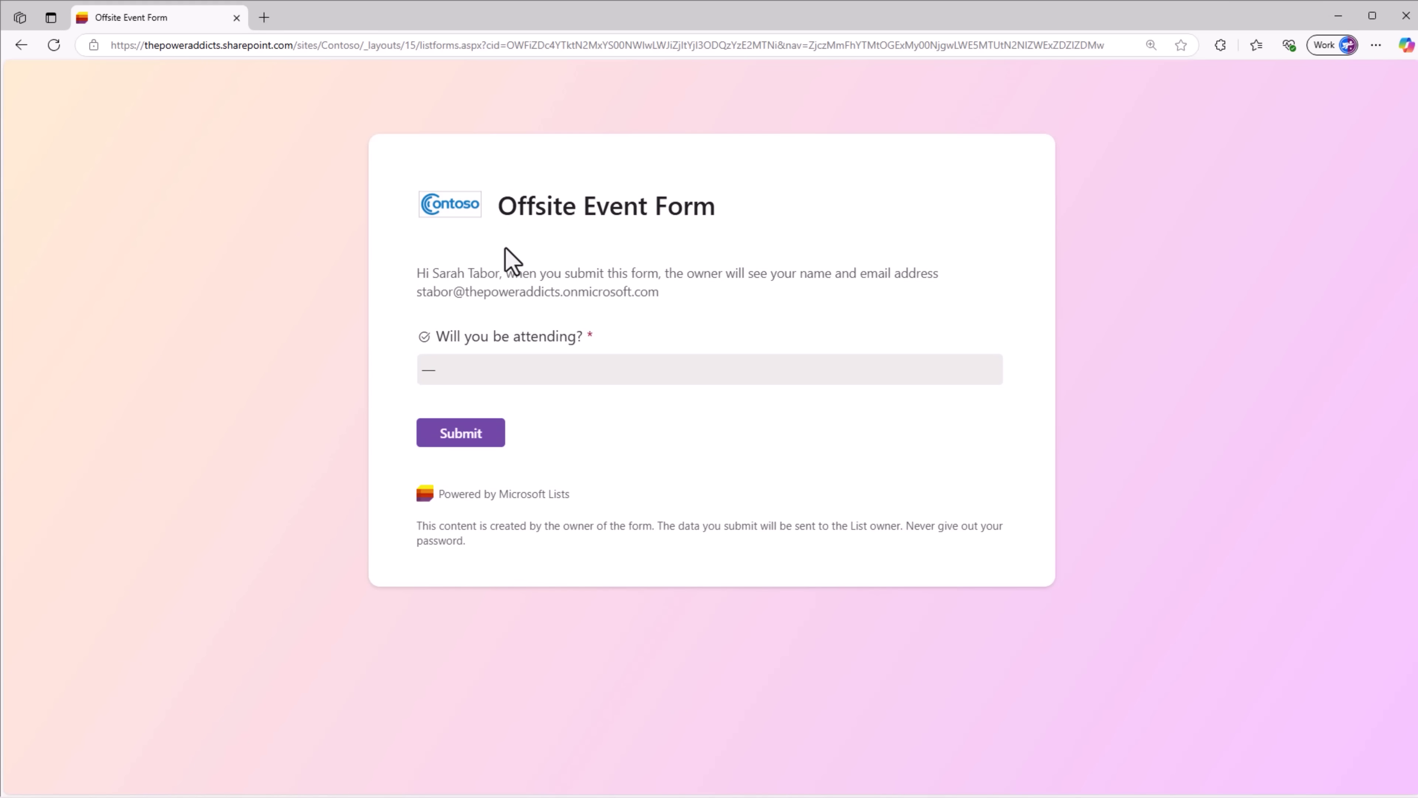
As the respondent, answer Yes to attending, pick Workshop, and enter 'No' for dietary restrictions.
left_click(570, 369)
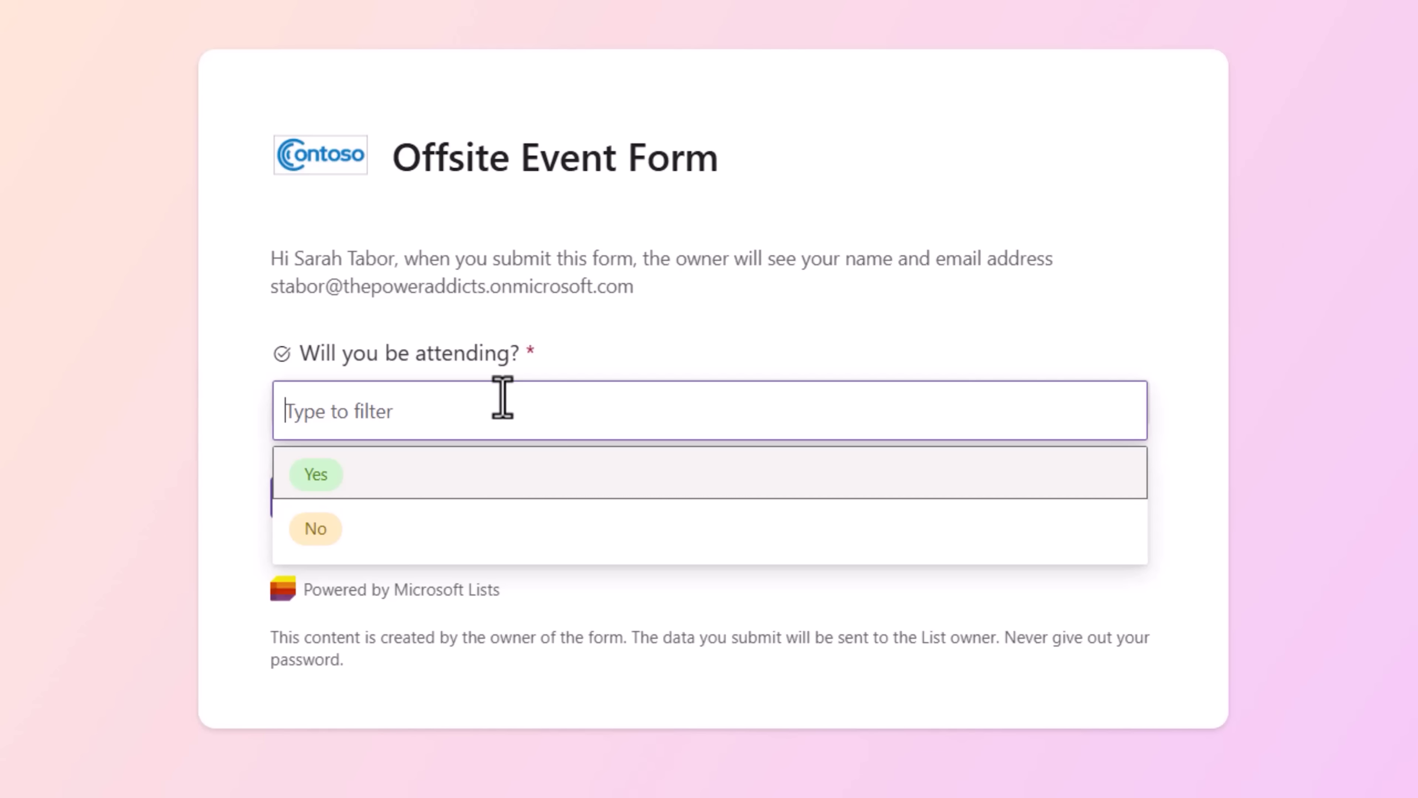
left_click(331, 482)
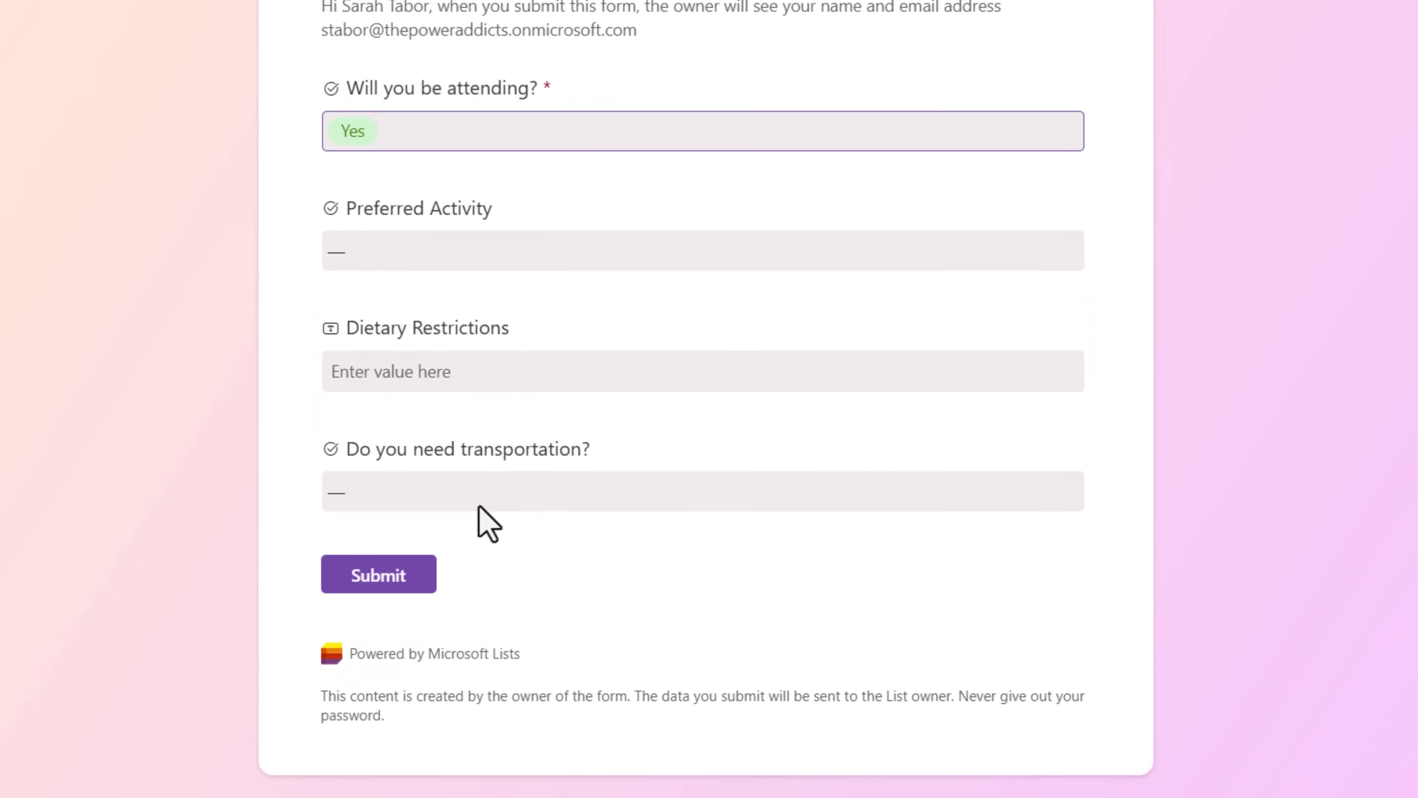
left_click(410, 255)
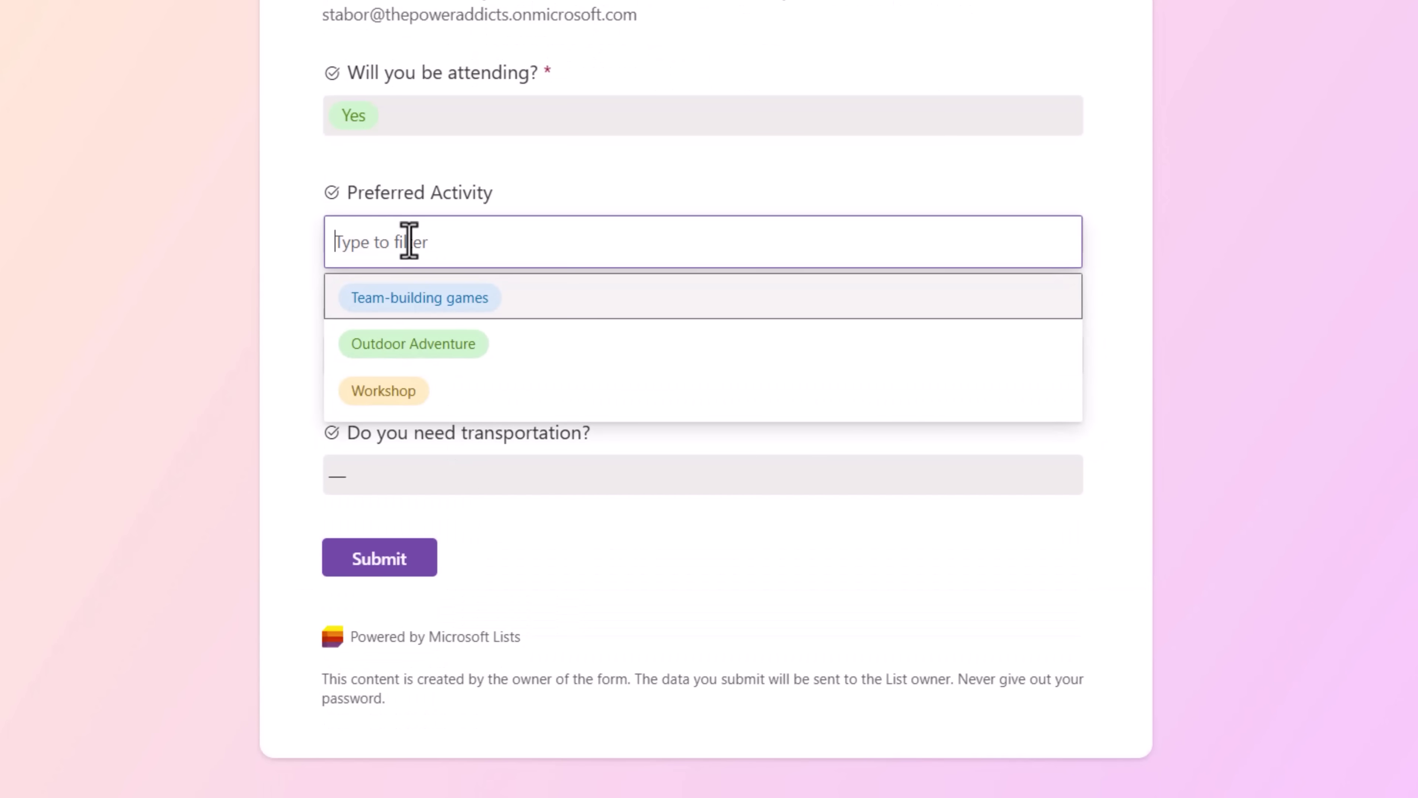
left_click(420, 373)
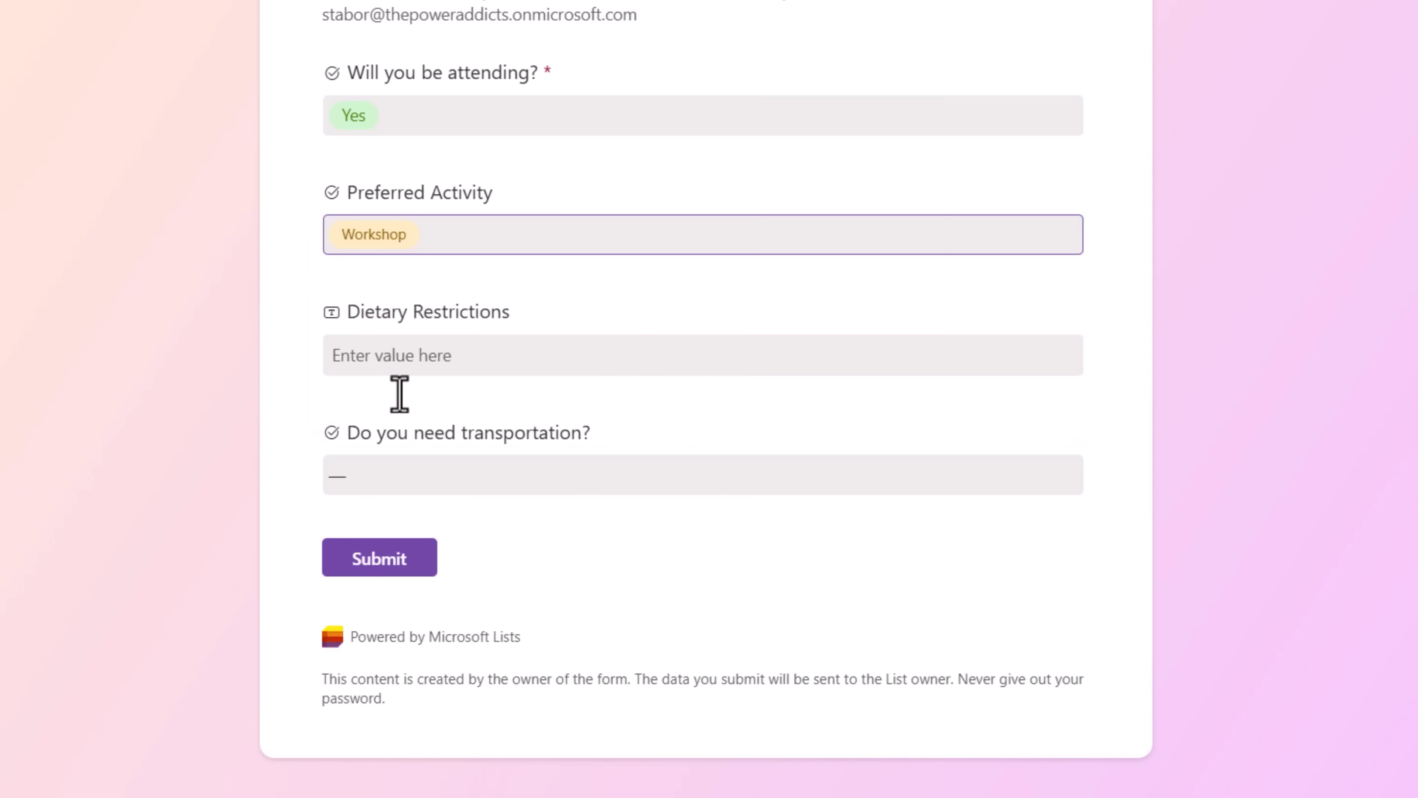
left_click(403, 355)
type("No")
Set the pickup location to Seattle Pacific University and submit the response.
left_click(403, 481)
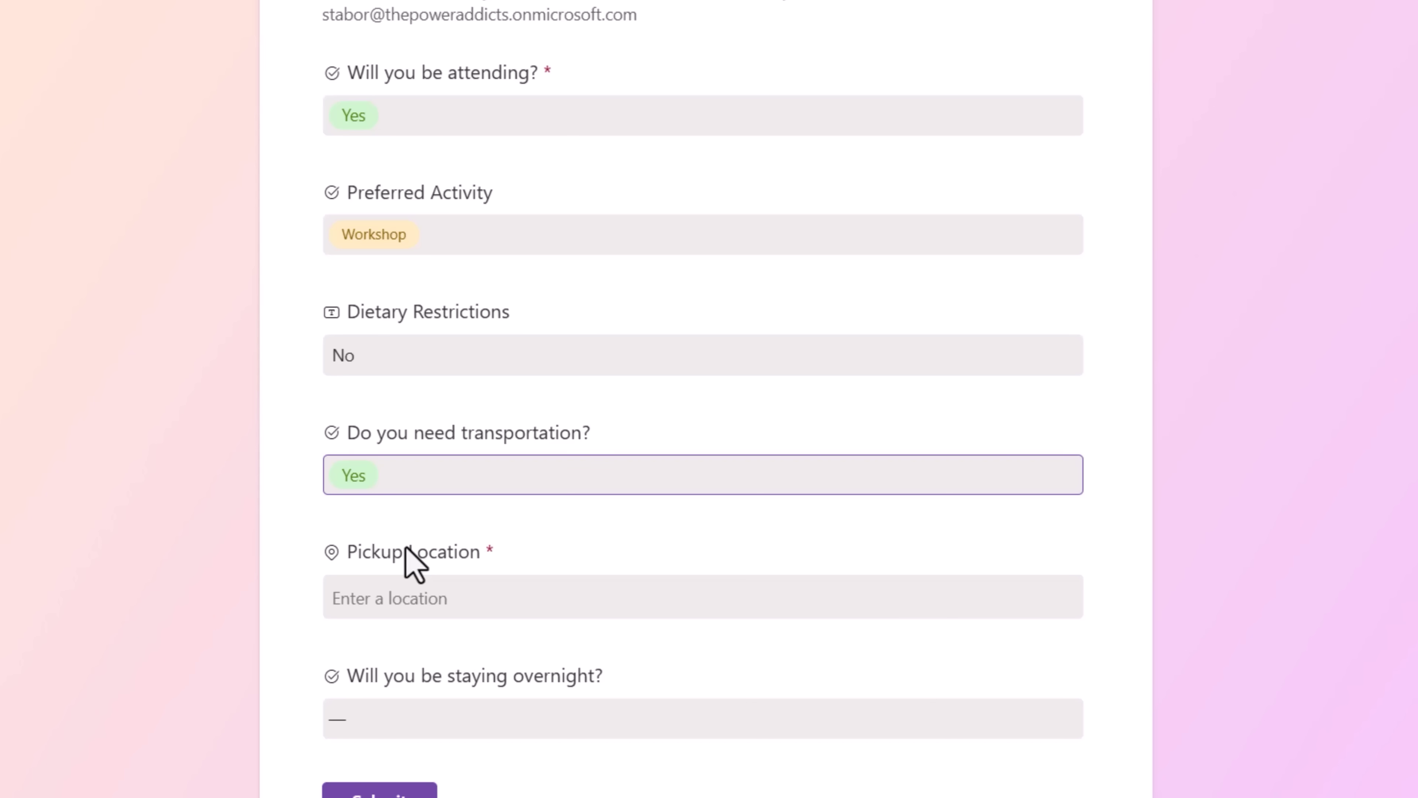
left_click(415, 587)
type("seattle")
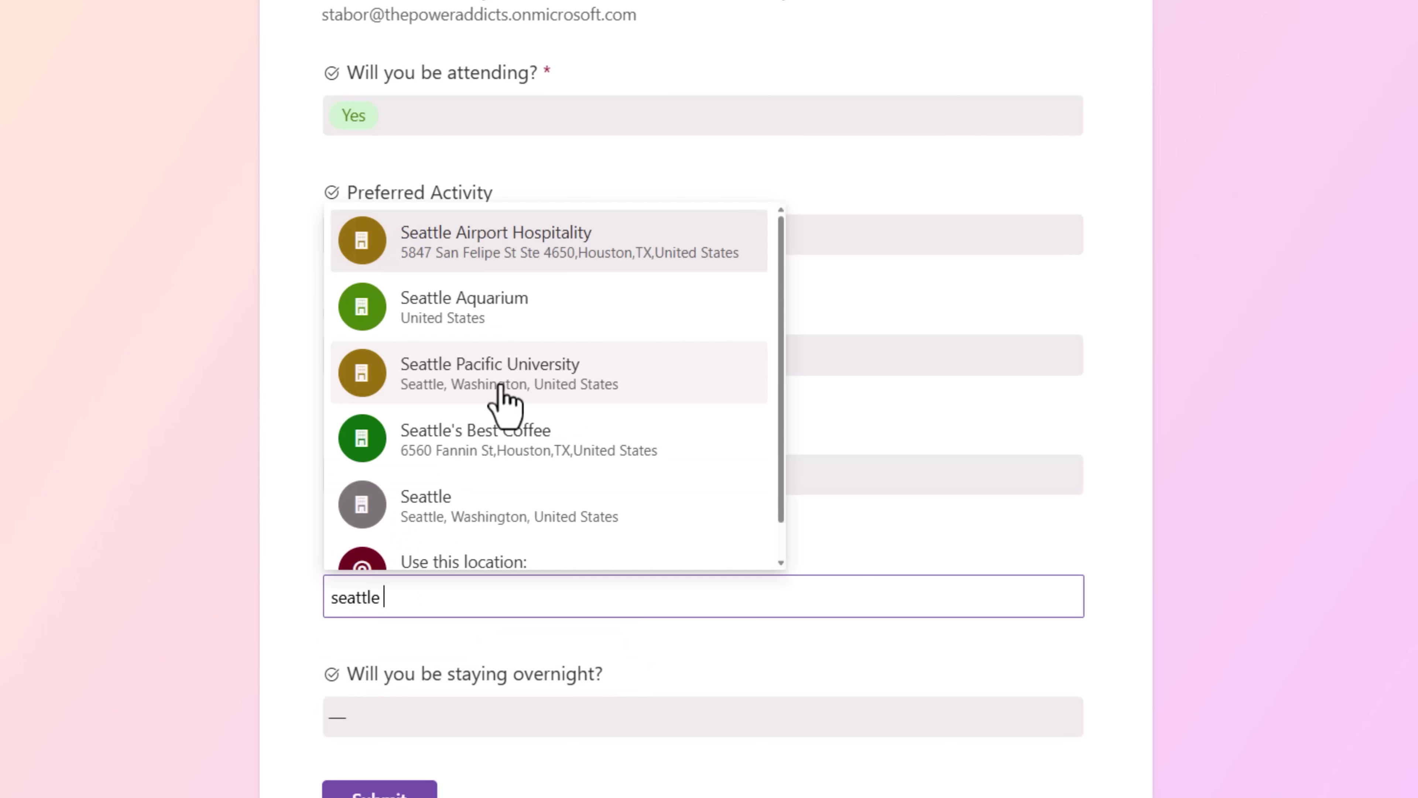
left_click(505, 373)
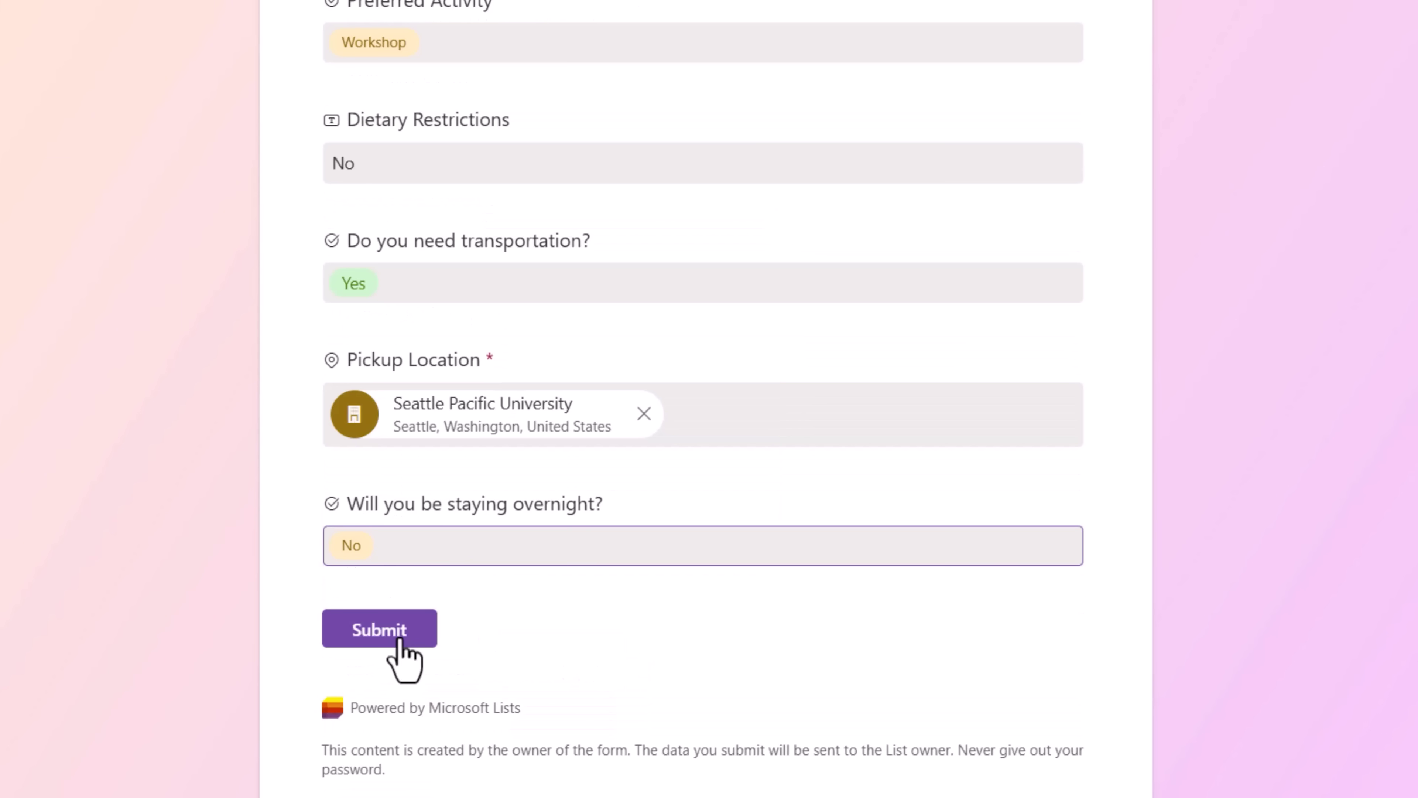
left_click(399, 639)
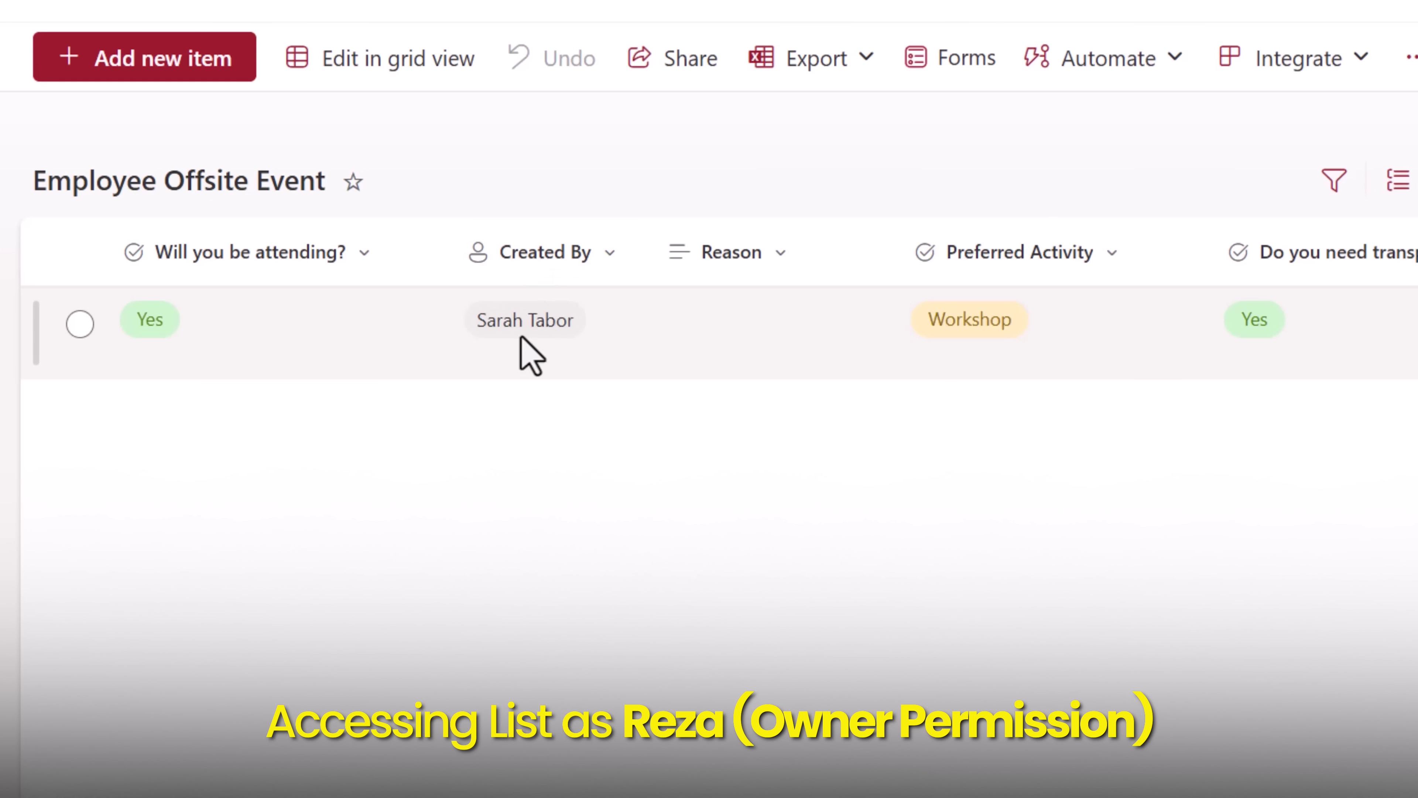
As the respondent, open the SharePoint site, then paste and load the Employee Offsite Event list URL.
left_click_drag(386, 789, 347, 789)
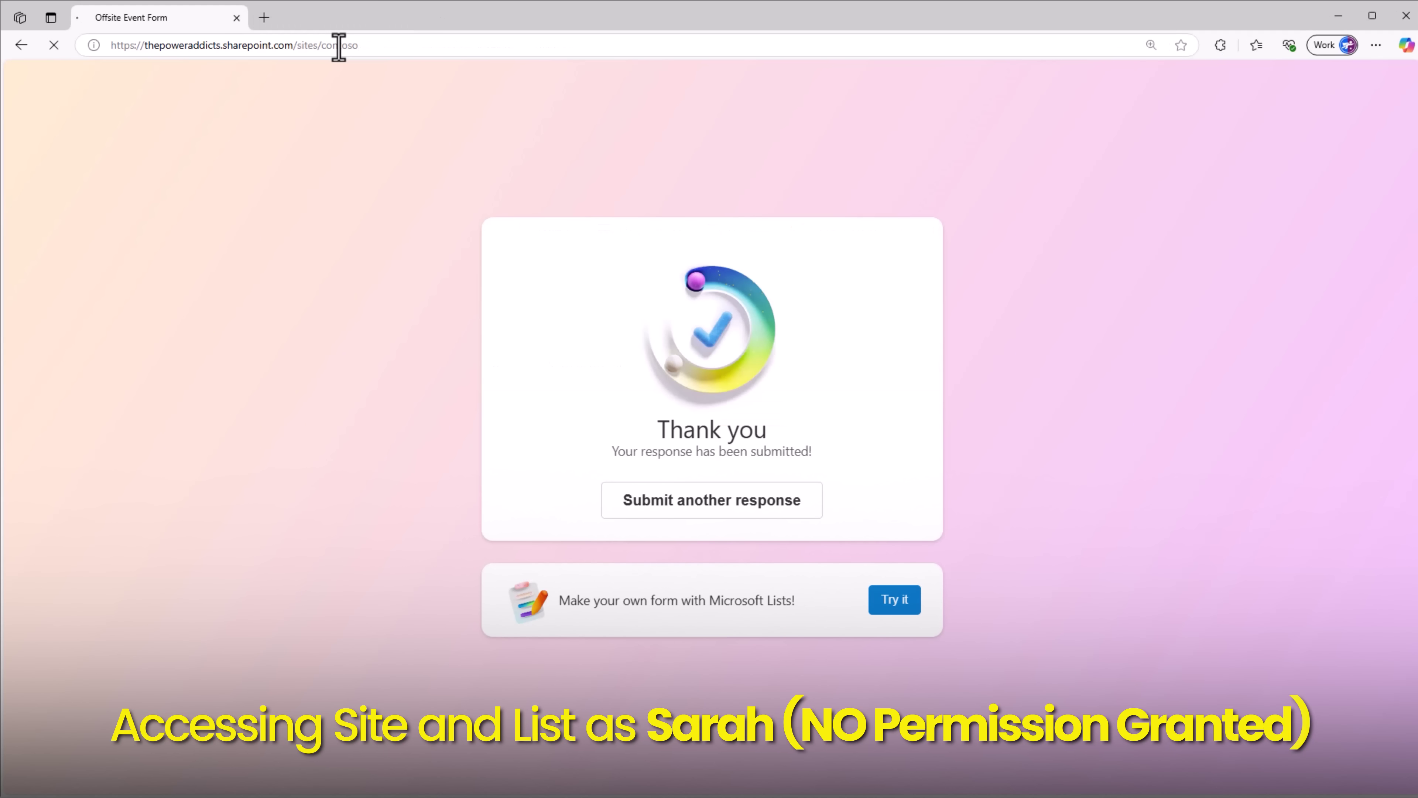
key("Return")
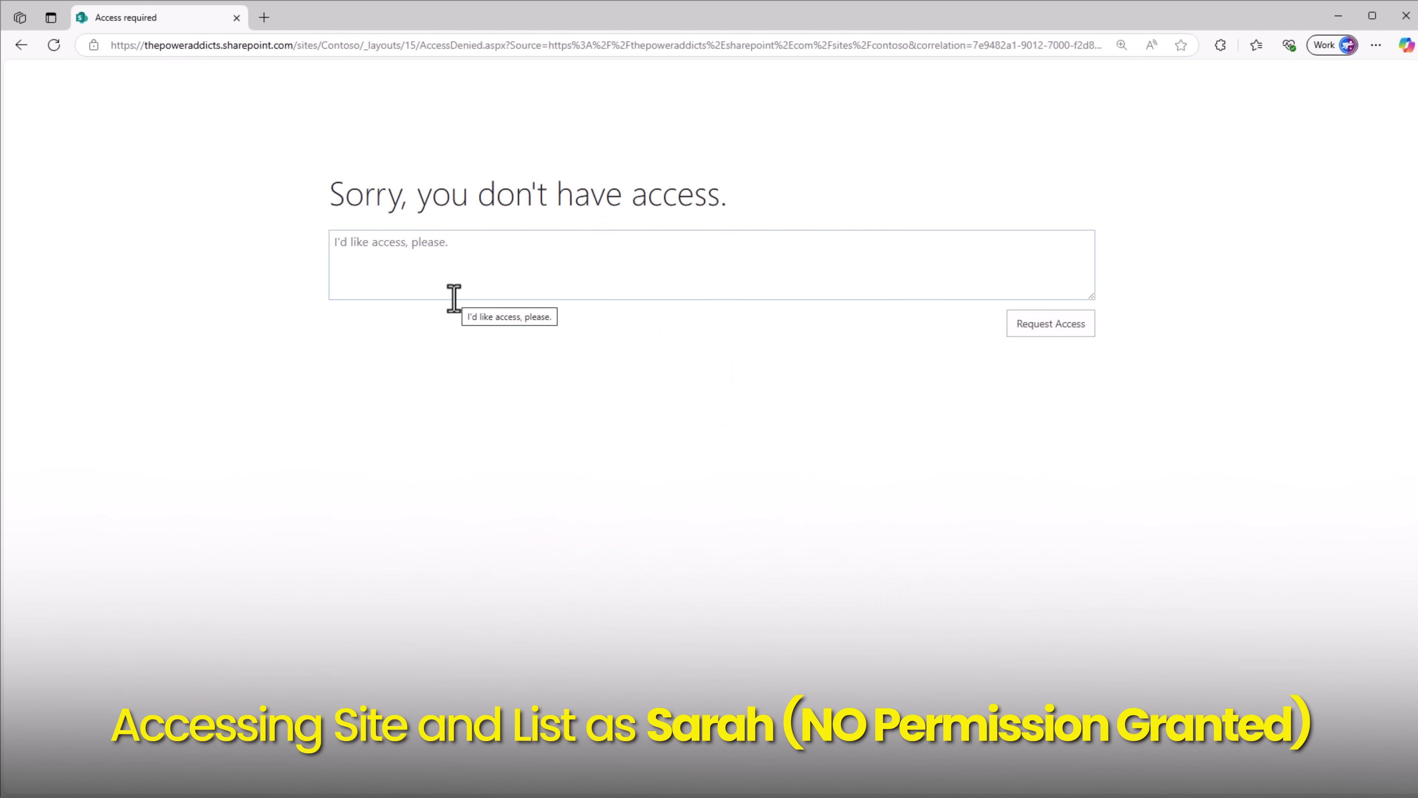
left_click(433, 45)
type("https://thepoweraddicts.sharepoint.com/sites/Contoso/Lists/Employee%20Offsite%20Event/AllItems.aspx")
key("Return")
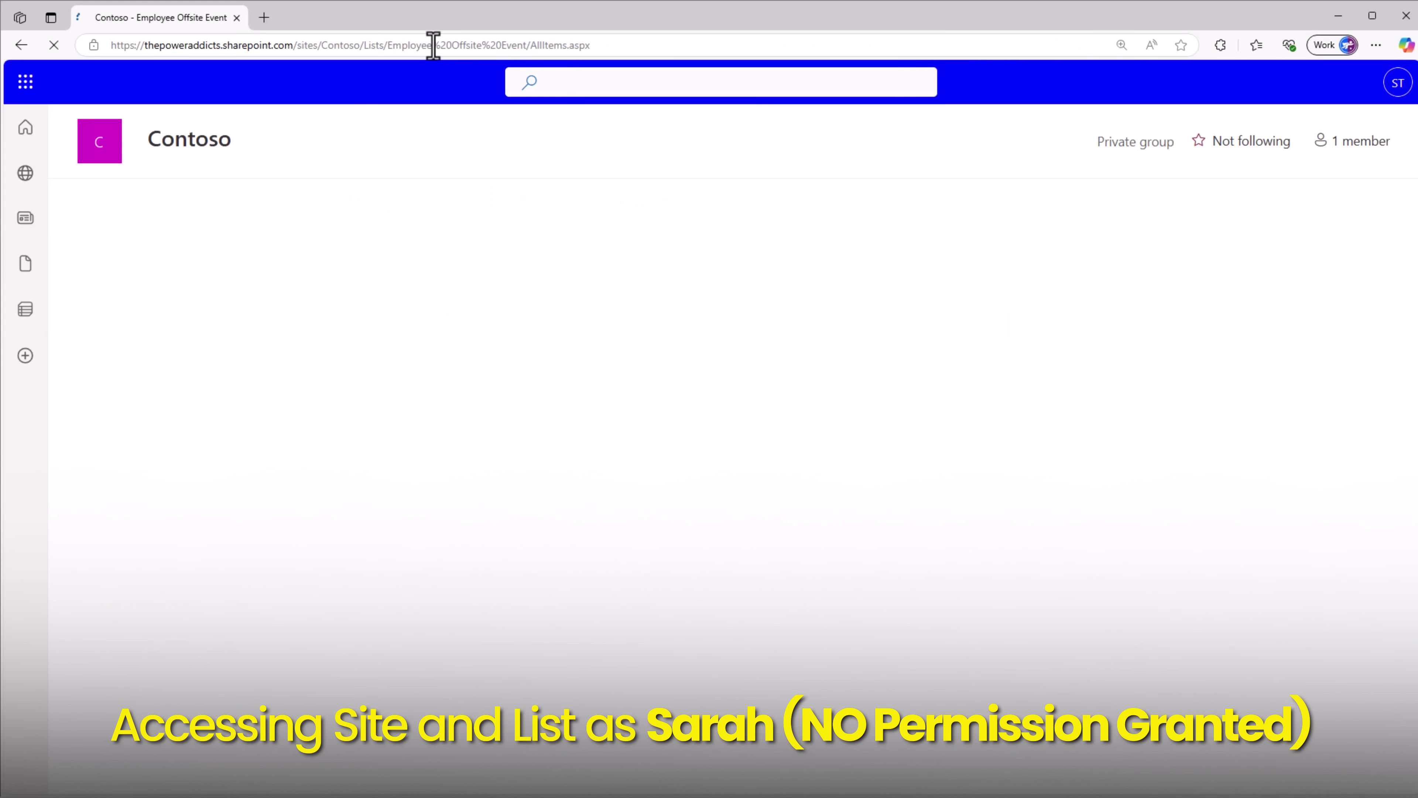